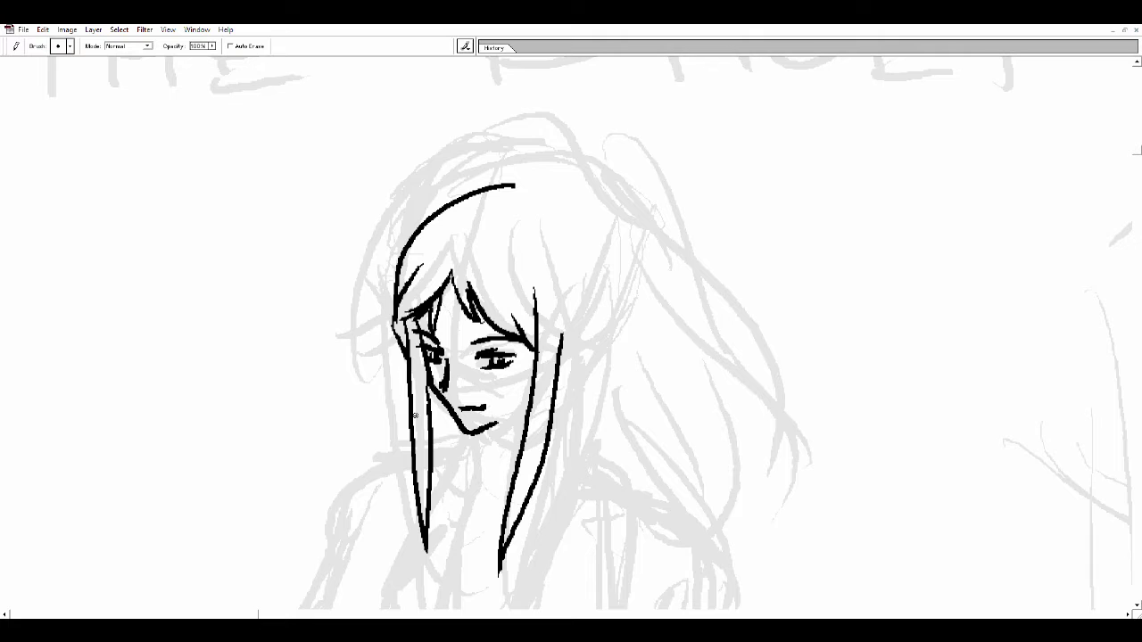
Ink the hair outline over the head, long right-side strands and a small chin line.
left_click_drag(530, 185, 782, 460)
left_click_drag(705, 382, 800, 495)
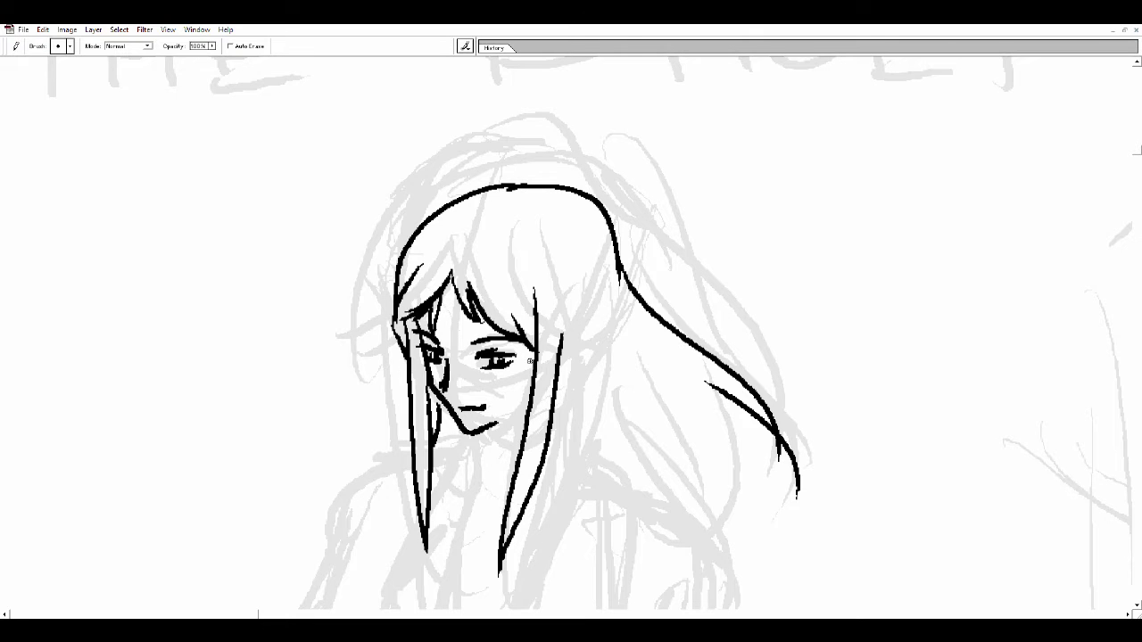
left_click_drag(531, 400, 523, 410)
left_click_drag(562, 375, 641, 456)
Lasso the lower hair strands to reposition them, then ink new strands on the right.
key("l")
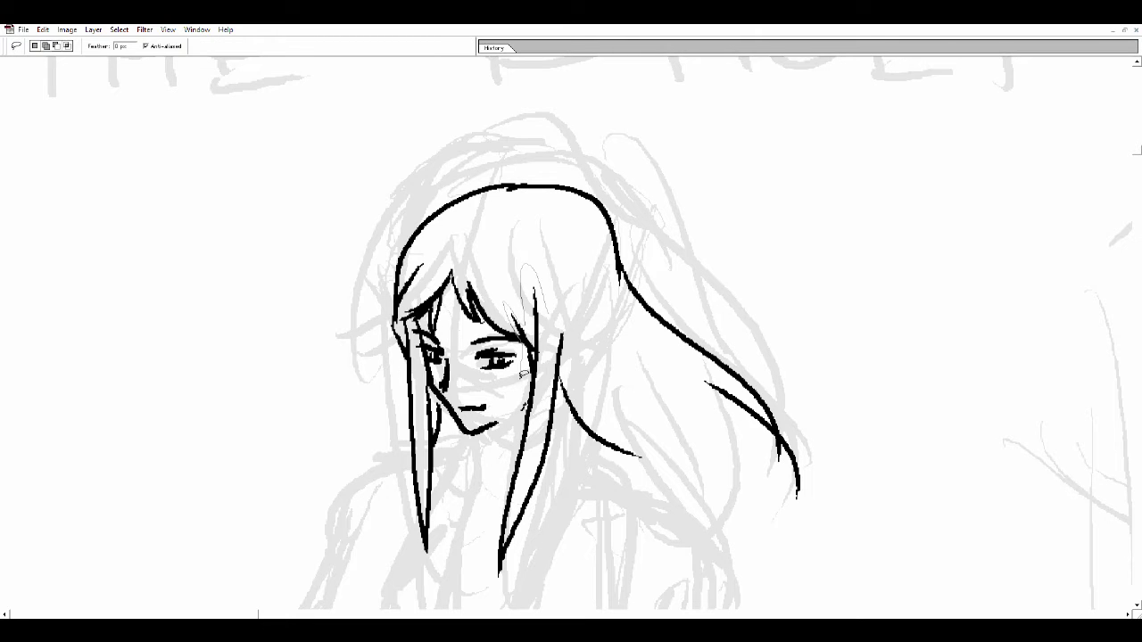
mouse_move(523, 375)
left_mouse_down()
mouse_move(486, 420)
mouse_move(513, 375)
left_mouse_up()
key("b")
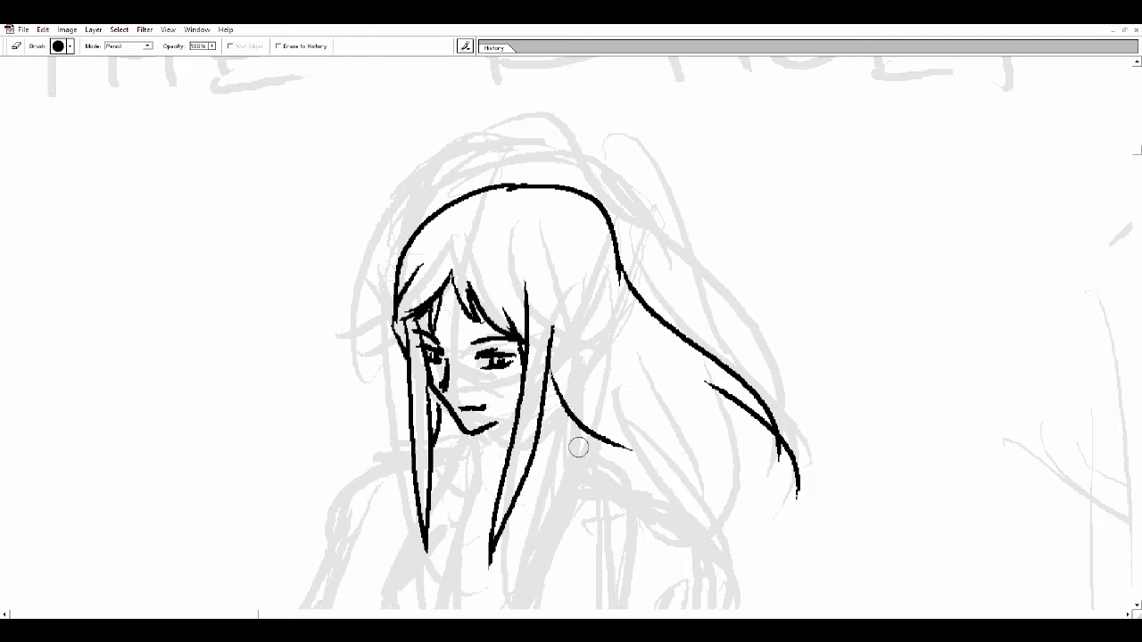
key("n")
left_click_drag(625, 447, 713, 511)
left_click_drag(652, 404, 740, 518)
left_click_drag(701, 374, 730, 534)
Add more hair strands on the right and erase the lower right hair tip.
key("ctrl+z")
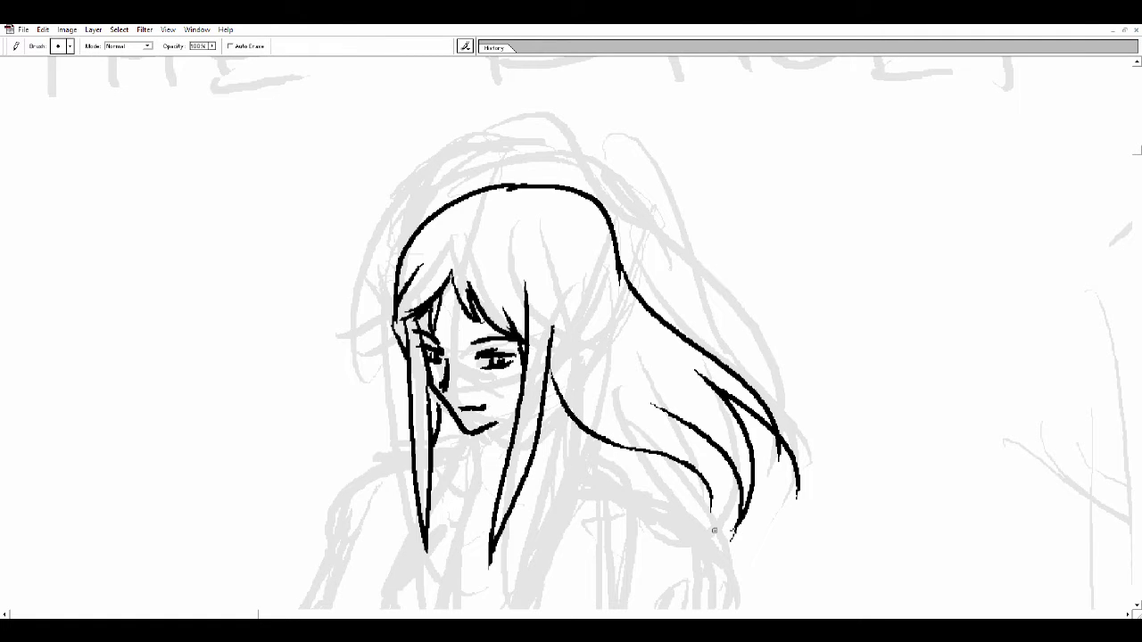
left_click_drag(585, 324, 656, 395)
left_click_drag(568, 347, 660, 401)
left_click_drag(626, 356, 705, 424)
key("e")
mouse_move(758, 455)
left_mouse_down()
mouse_move(796, 446)
mouse_move(796, 498)
left_mouse_up()
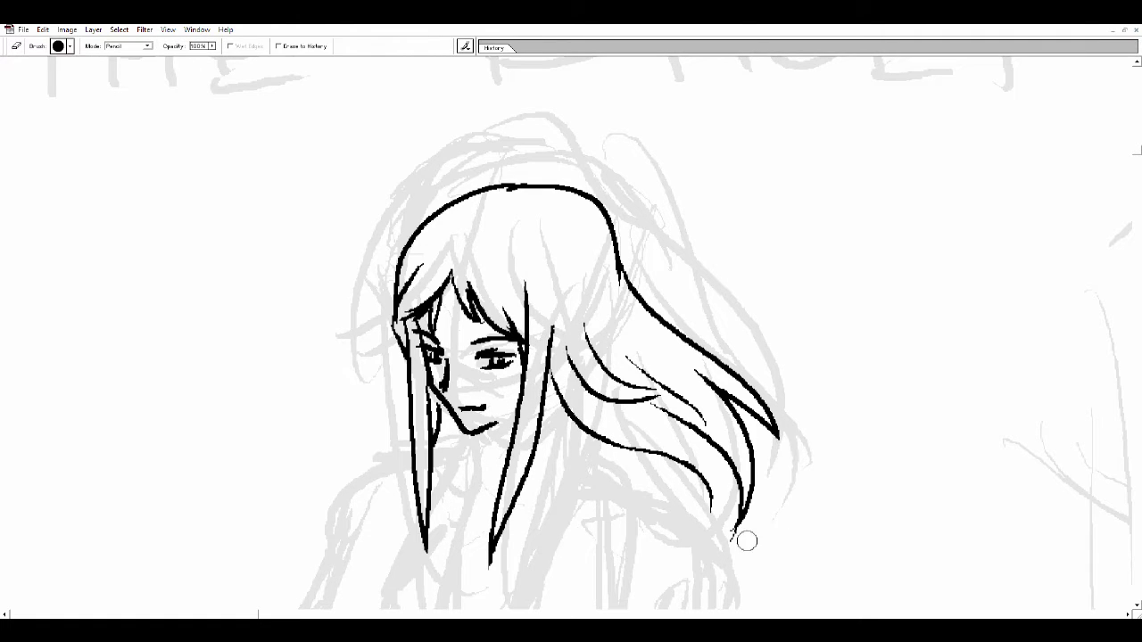
Add short detail strokes to the hair.
key("n")
left_click_drag(720, 442, 714, 505)
scroll(627, 401, "down", 3)
left_click_drag(511, 307, 509, 343)
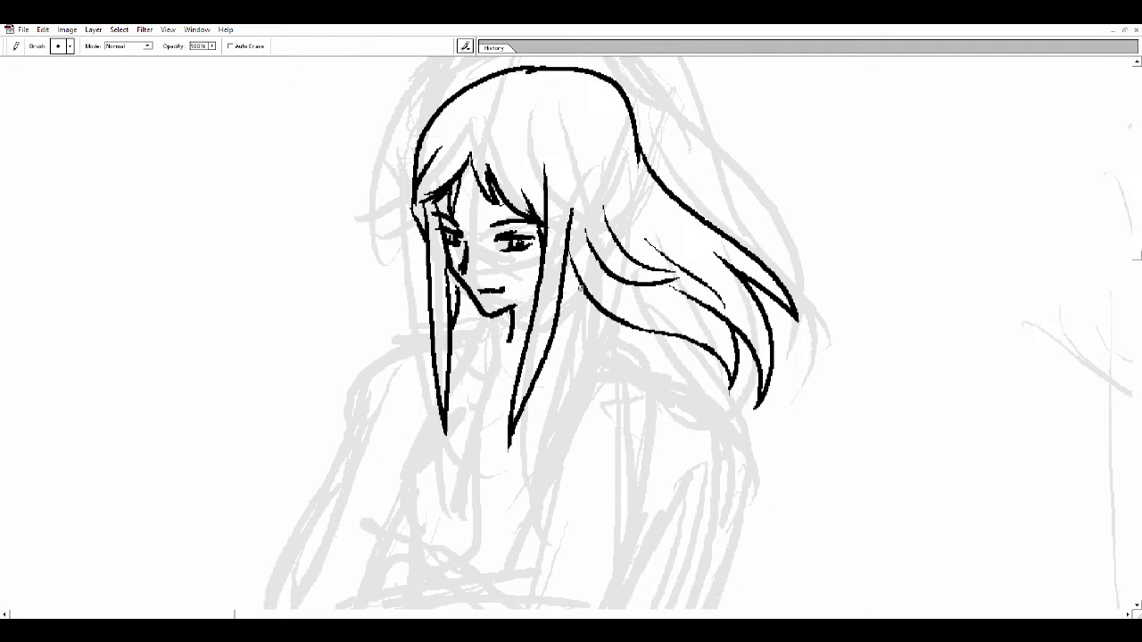
left_click_drag(580, 287, 580, 355)
Undo an accidental erase and ink the curve under the hair with a strand.
key("e")
mouse_move(571, 267)
left_mouse_down()
mouse_move(598, 304)
mouse_move(699, 375)
left_mouse_up()
key("ctrl+z")
key("n")
key("e")
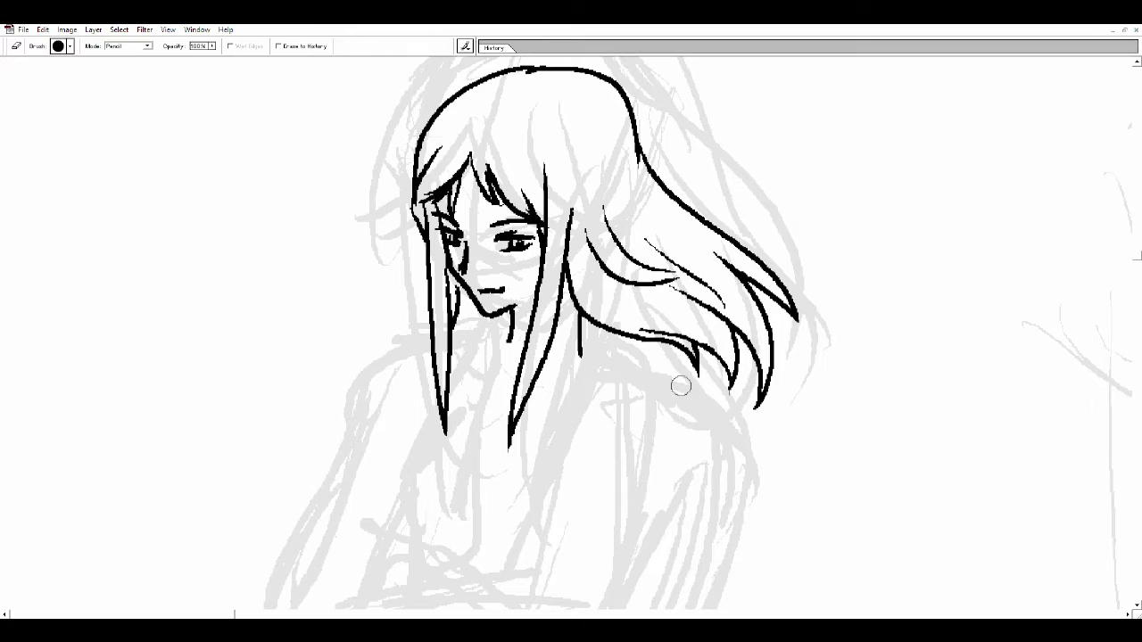
key("n")
key("ctrl+z")
mouse_move(499, 337)
left_mouse_down()
mouse_move(509, 419)
mouse_move(584, 355)
mouse_move(647, 368)
mouse_move(724, 443)
left_mouse_up()
Ink the shoulder line, collar, left arm outline and torso sides.
scroll(725, 443, "down", 2)
left_click_drag(578, 302, 486, 506)
left_click_drag(661, 339, 610, 502)
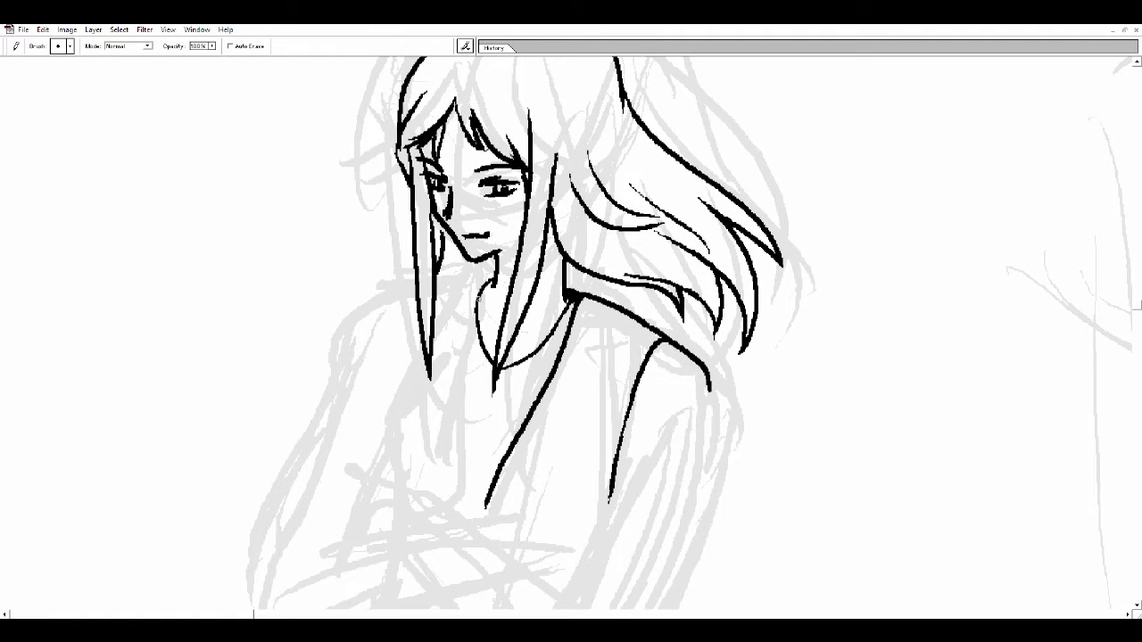
left_click_drag(489, 277, 417, 478)
left_click_drag(437, 289, 492, 273)
left_click_drag(416, 321, 386, 479)
left_click_drag(600, 309, 644, 356)
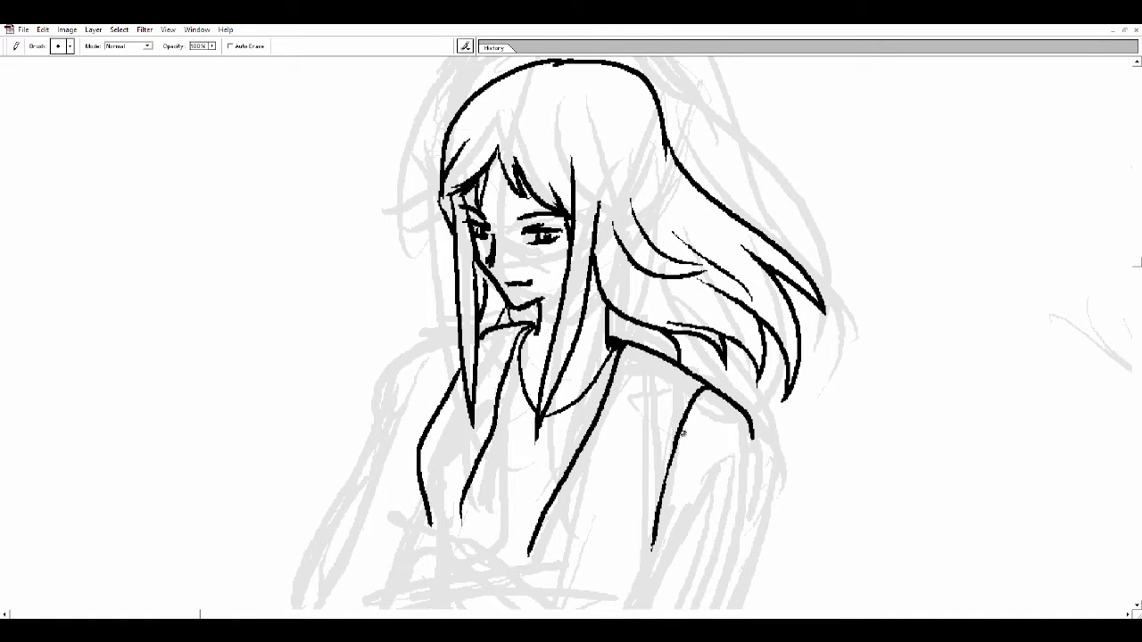
Lay down the first crossed-arm lines across the torso.
scroll(655, 398, "down", 2)
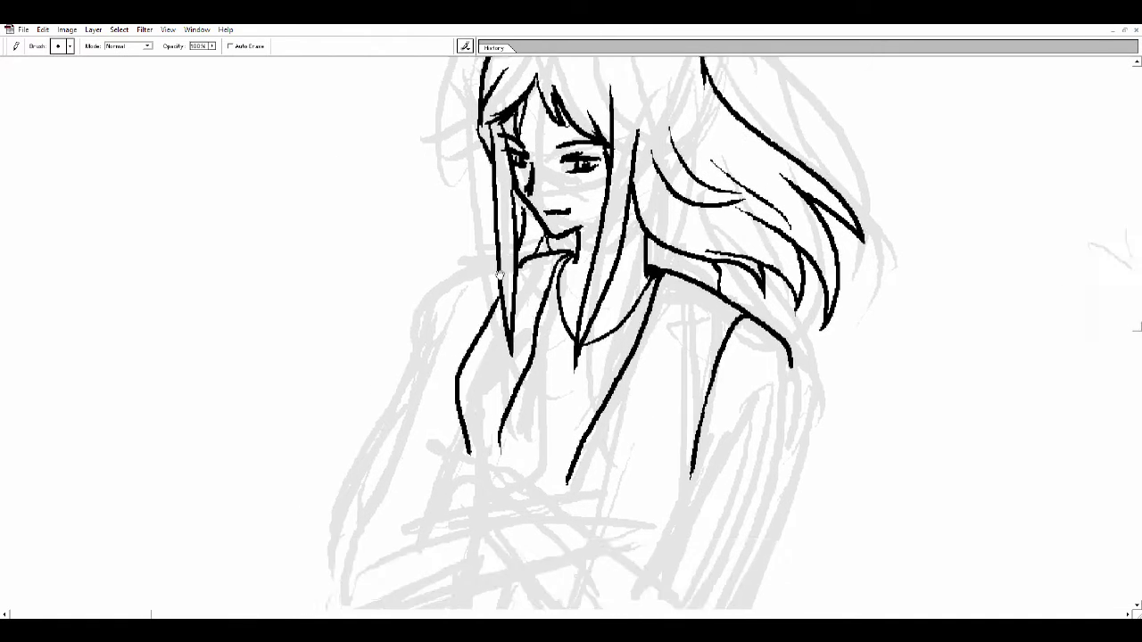
left_click_drag(496, 273, 346, 526)
scroll(625, 357, "down", 2)
left_click_drag(709, 267, 665, 540)
scroll(554, 293, "down", 2)
scroll(553, 293, "down", 2)
mouse_move(583, 417)
left_mouse_down()
mouse_move(548, 530)
mouse_move(598, 523)
left_mouse_up()
left_click_drag(598, 434, 616, 507)
left_click_drag(611, 280, 576, 407)
mouse_move(550, 532)
left_mouse_down()
mouse_move(603, 530)
mouse_move(657, 437)
left_mouse_up()
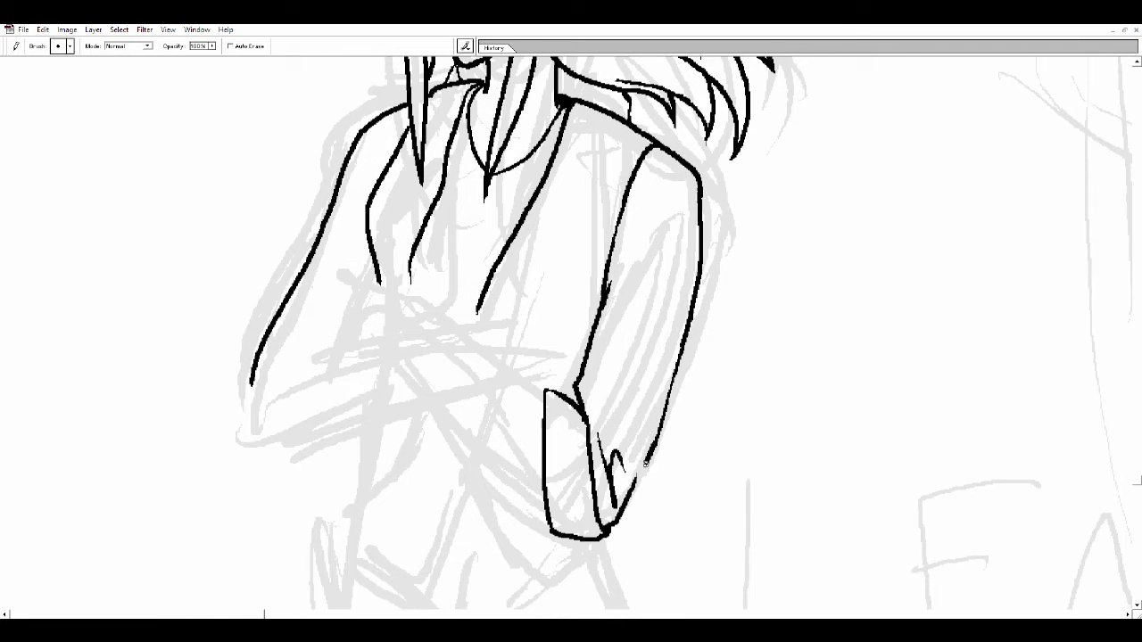
Ink two forearm lines down to the cuff and extend the lower one's upper end.
left_click_drag(366, 283, 549, 411)
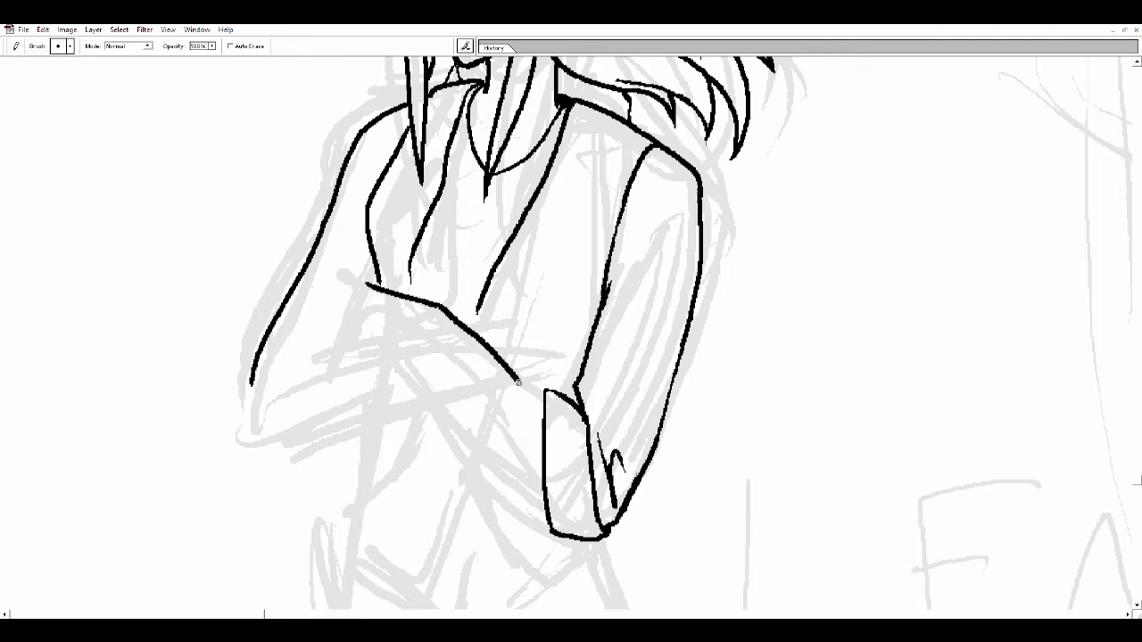
left_click_drag(404, 341, 551, 504)
key("e")
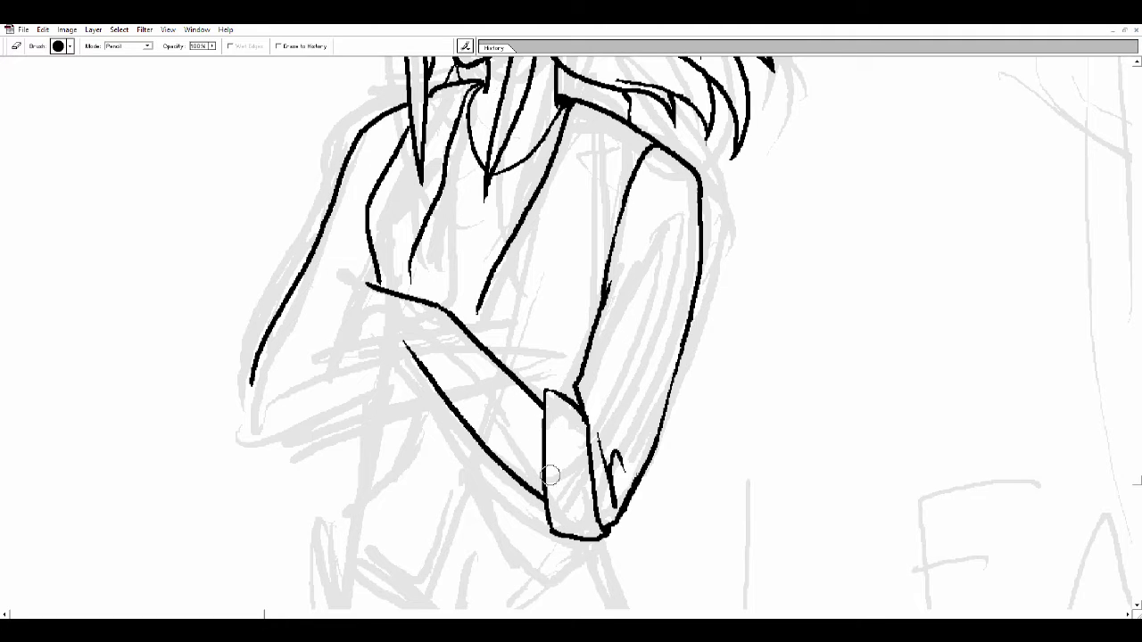
key("b")
left_click_drag(389, 333, 399, 342)
Outline the hand's knuckles, lower forearm edges and the cuff extending left.
mouse_move(365, 285)
left_mouse_down()
mouse_move(353, 349)
mouse_move(291, 421)
left_mouse_up()
mouse_move(339, 352)
left_mouse_down()
mouse_move(268, 451)
mouse_move(436, 405)
left_mouse_up()
left_click_drag(275, 446, 322, 439)
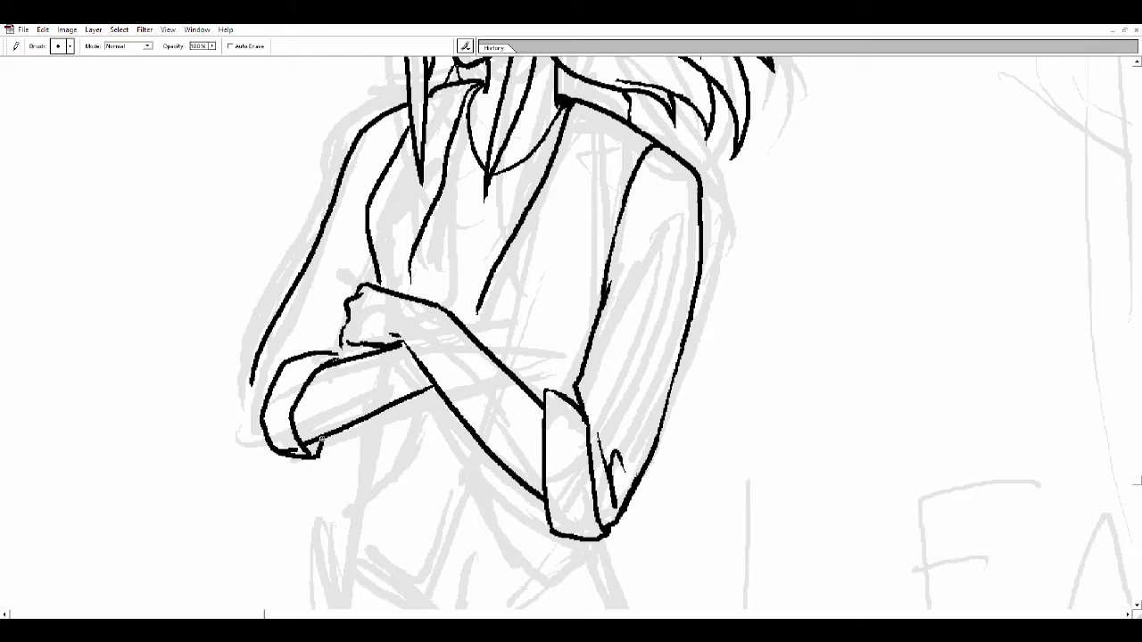
key("e")
key("b")
left_click_drag(252, 382, 264, 443)
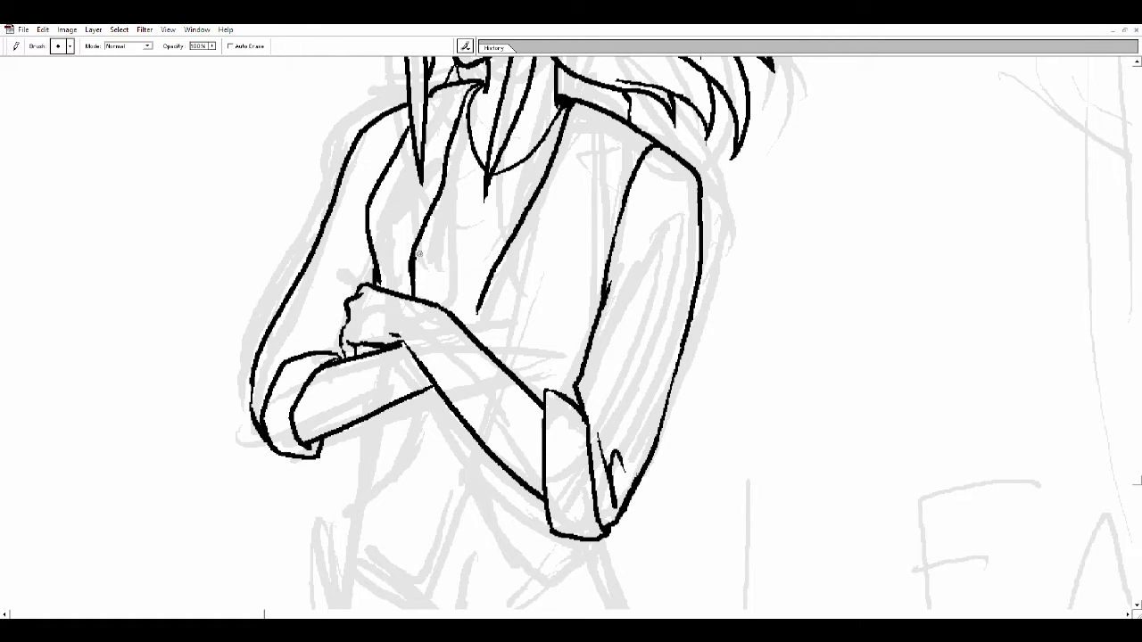
Erase and redraw the forearm line by the hand, completing the forearm stroke.
key("e")
left_click_drag(418, 250, 414, 282)
key("b")
left_click_drag(513, 321, 552, 378)
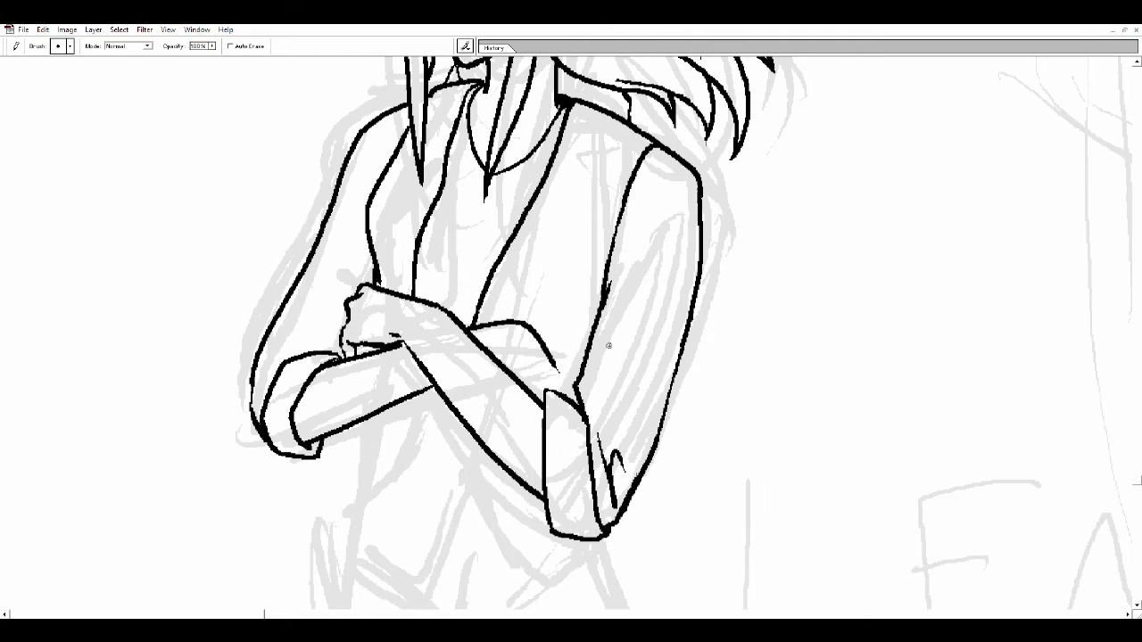
scroll(442, 394, "down", 3)
scroll(441, 393, "up", 1)
scroll(442, 394, "up", 1)
scroll(500, 375, "up", 2)
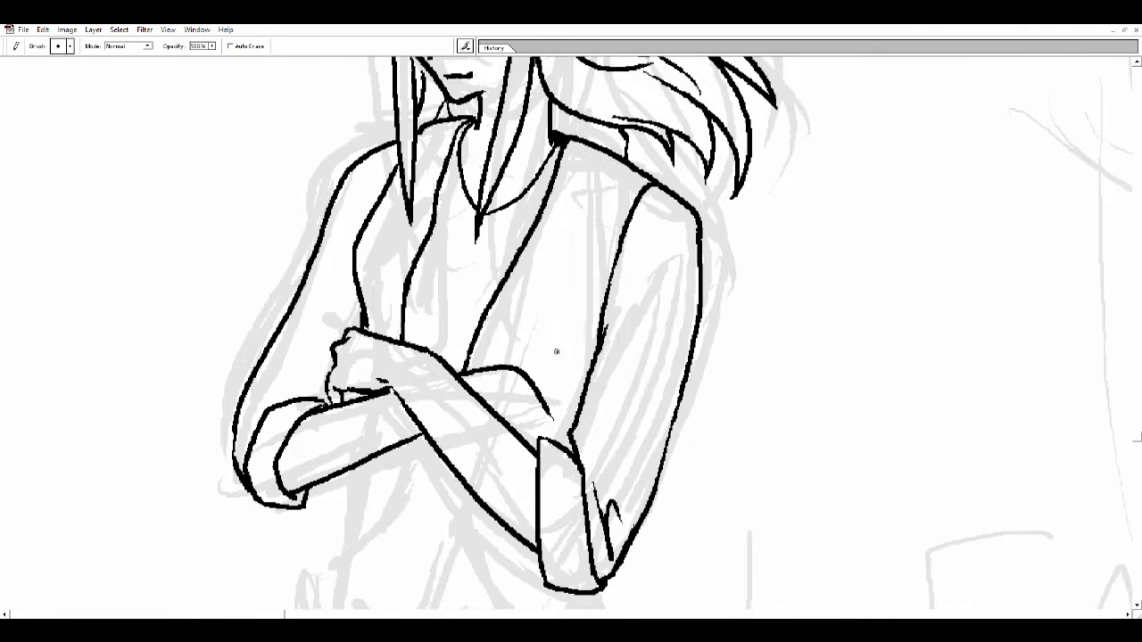
scroll(556, 351, "up", 1)
Rework the shirt front lines, replacing the old ones with shorter strokes.
scroll(598, 374, "up", 1)
key("e")
left_click_drag(419, 159, 403, 291)
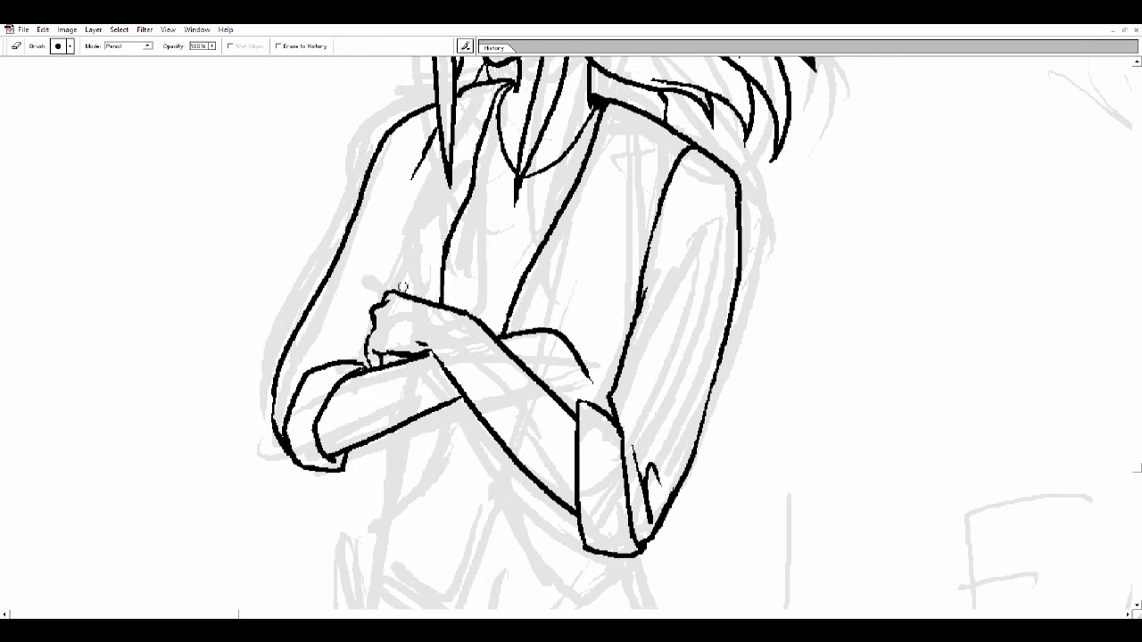
scroll(406, 267, "down", 1)
scroll(406, 267, "up", 1)
key("b")
mouse_move(444, 147)
left_mouse_down()
mouse_move(406, 230)
mouse_move(399, 305)
left_mouse_up()
key("e")
left_click_drag(495, 134, 450, 323)
key("b")
left_click_drag(496, 148, 468, 328)
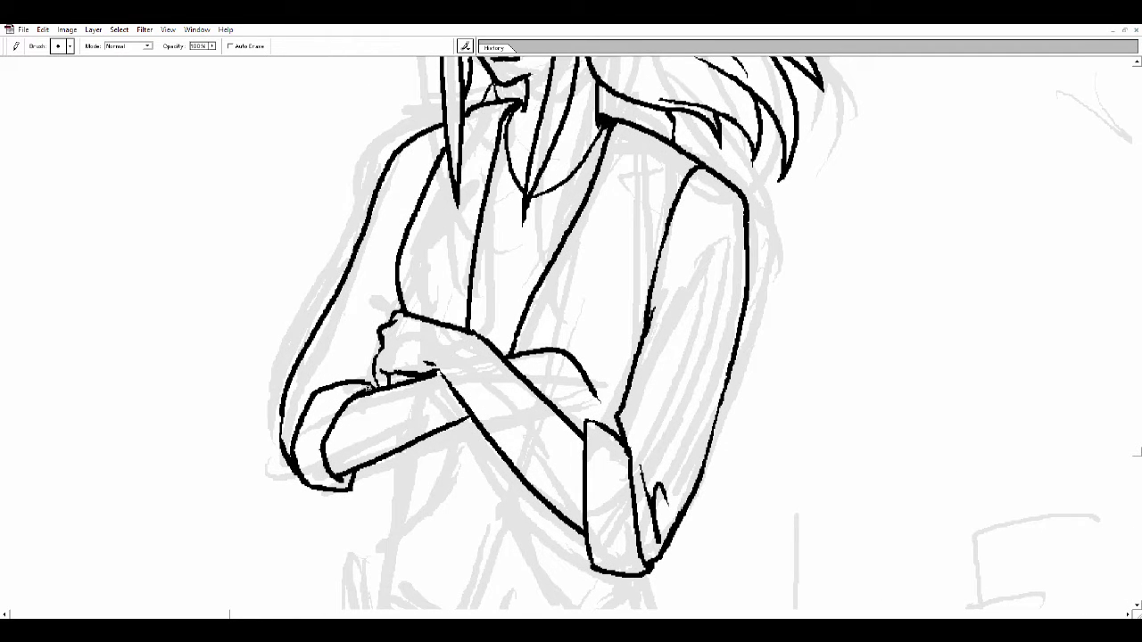
Ink the upper arm's left edge, forearm curve and strokes on the hand.
left_click_drag(320, 317, 306, 395)
left_click_drag(426, 367, 364, 373)
left_click_drag(348, 407, 337, 464)
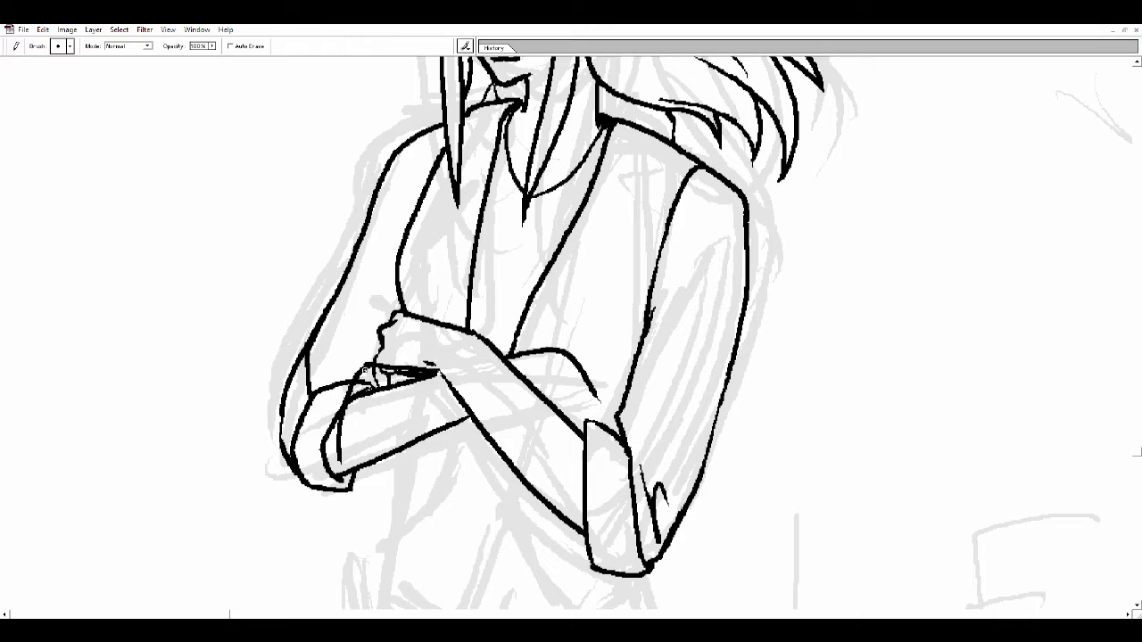
left_click_drag(312, 391, 373, 353)
left_click_drag(307, 418, 299, 444)
Erase stray lines near the fingers, inner forearm, elbow and the diagonal forearm.
key("e")
mouse_move(341, 387)
left_mouse_down()
mouse_move(407, 371)
mouse_move(434, 382)
mouse_move(348, 419)
left_mouse_up()
mouse_move(295, 348)
left_mouse_down()
mouse_move(281, 420)
mouse_move(307, 482)
left_mouse_up()
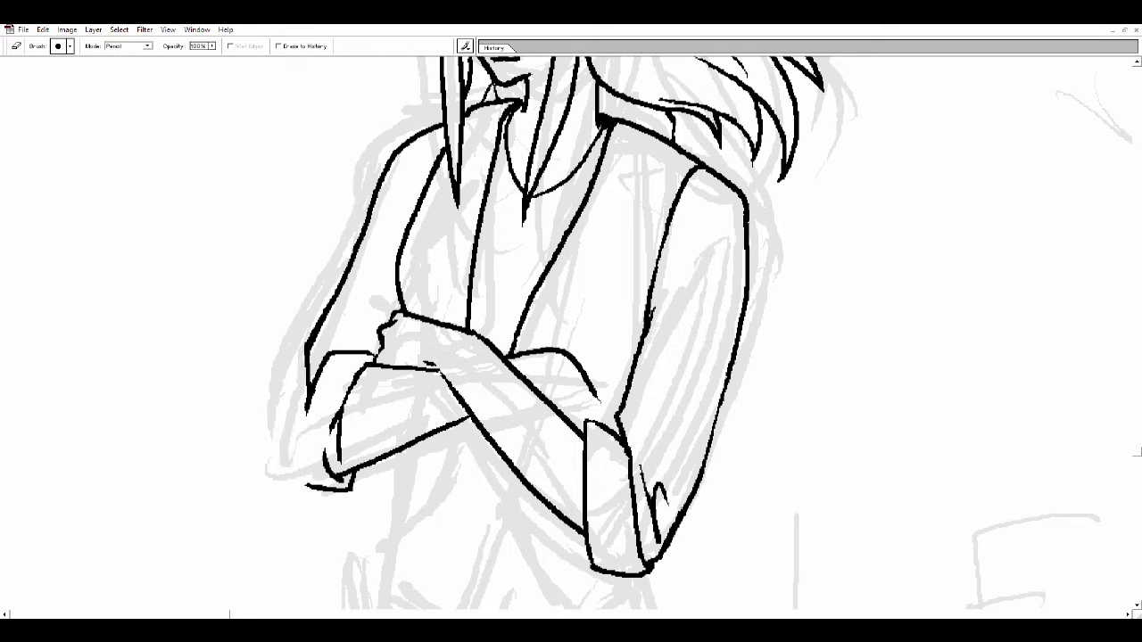
left_click_drag(335, 408, 331, 478)
left_click_drag(464, 416, 353, 471)
left_click_drag(355, 477, 308, 489)
Redraw the lower arm stroke, outline the lower-left hand and extend the left arm line.
key("b")
left_click_drag(352, 435, 446, 419)
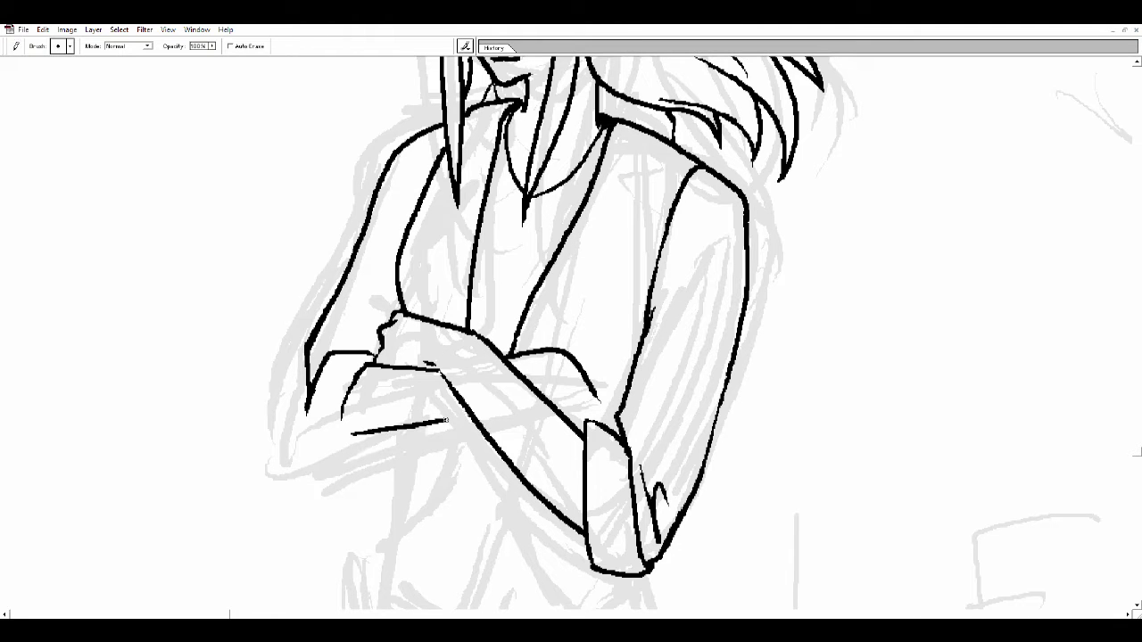
left_click_drag(352, 443, 308, 410)
scroll(322, 402, "up", 1)
key("e")
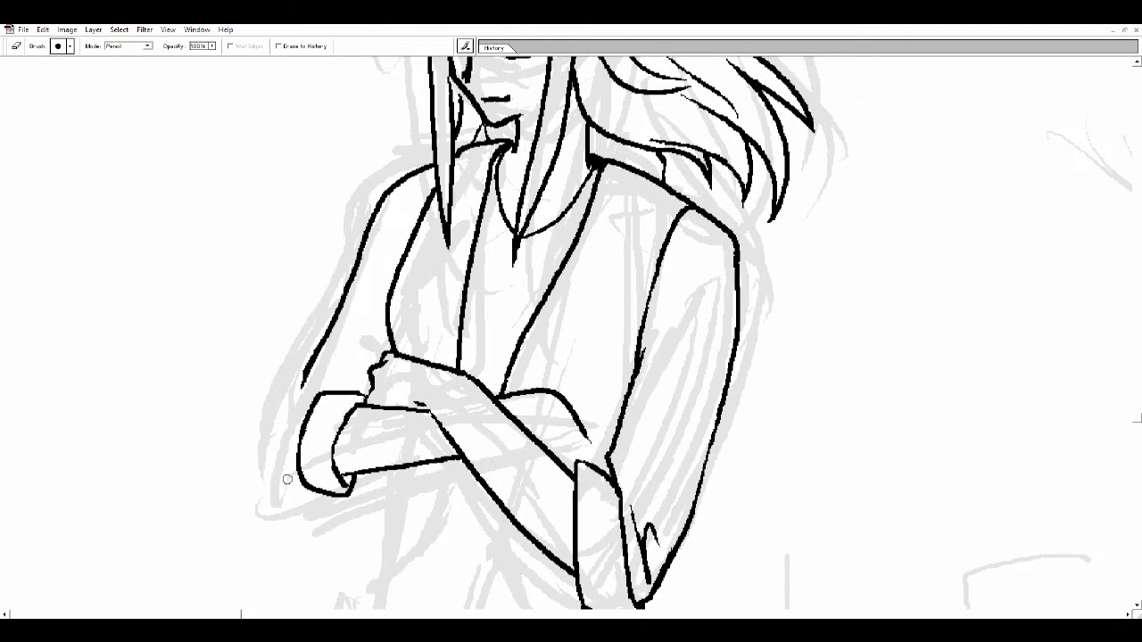
key("b")
left_click_drag(306, 368, 288, 441)
left_click_drag(367, 380, 318, 377)
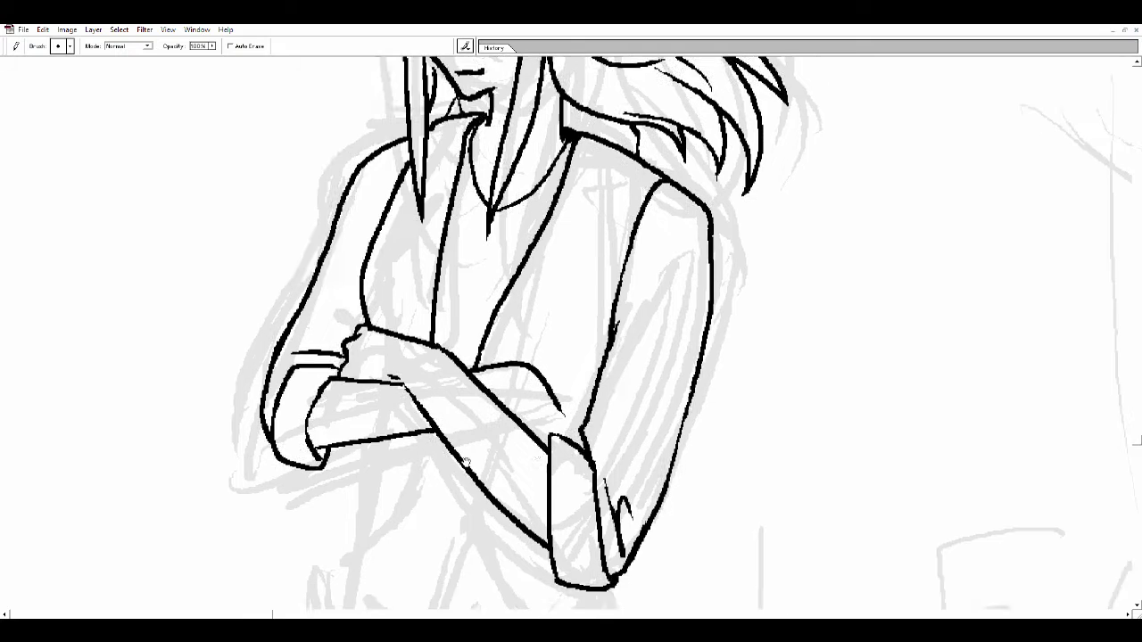
Ink new arm strokes and a curved cuff outline on the right forearm.
scroll(357, 393, "down", 1)
left_click_drag(411, 337, 540, 421)
left_click_drag(379, 369, 518, 489)
key("ctrl+z")
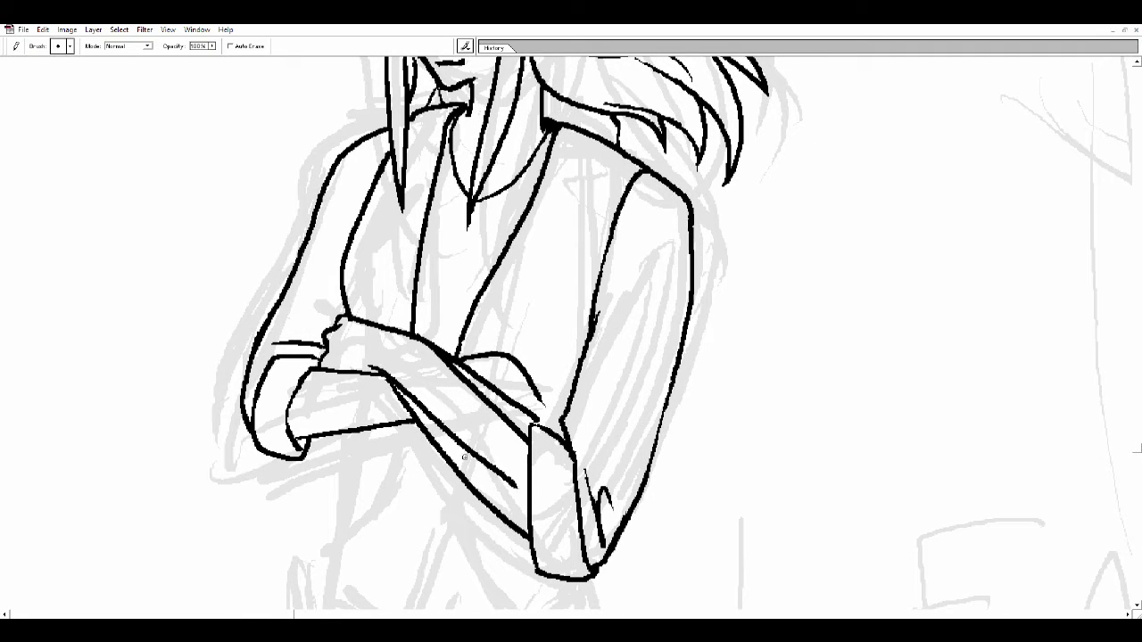
left_click_drag(533, 404, 580, 531)
Erase overlapping cuff lines, the lower diagonal forearm line and the upper-forearm curve.
key("e")
left_click_drag(517, 491, 522, 464)
left_click_drag(531, 420, 530, 504)
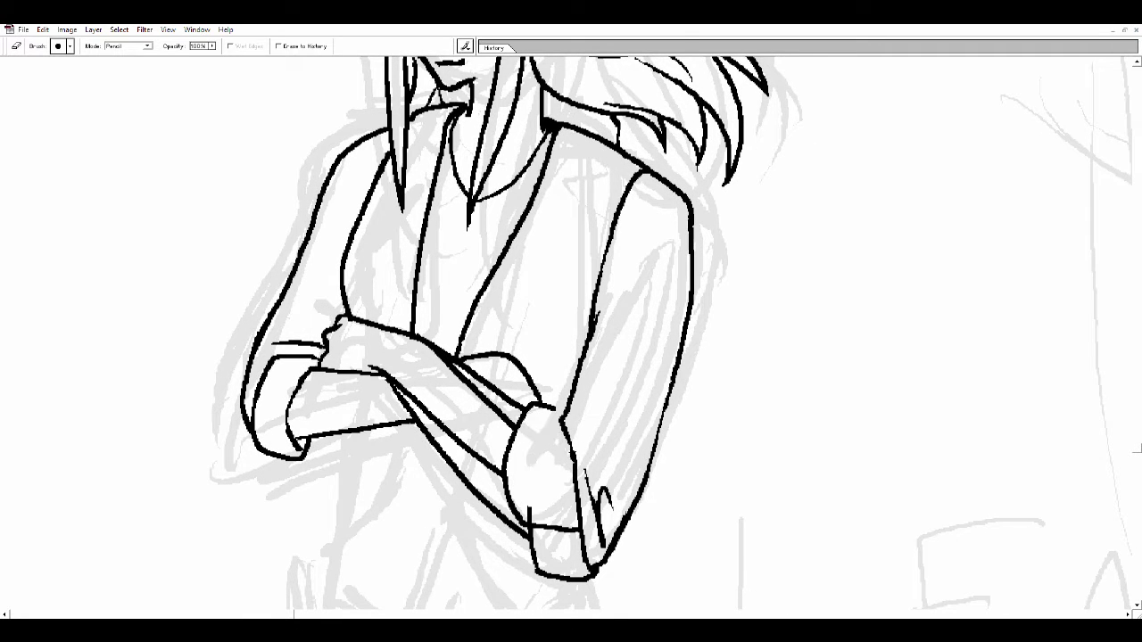
left_click_drag(385, 386, 533, 567)
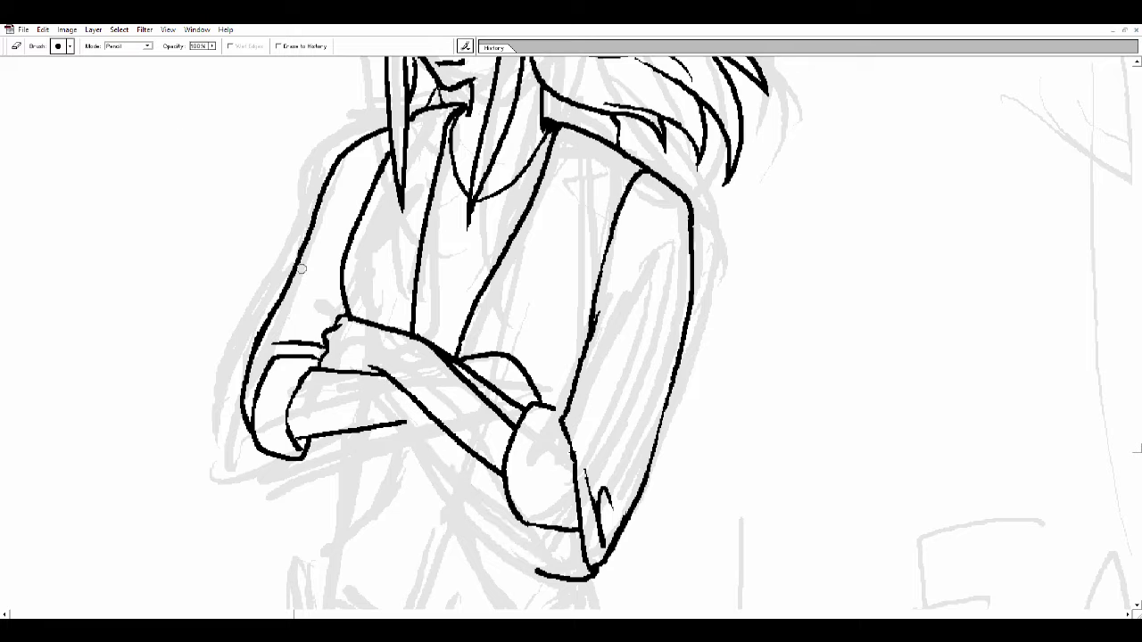
scroll(555, 467, "down", 2)
left_click_drag(539, 495, 637, 415)
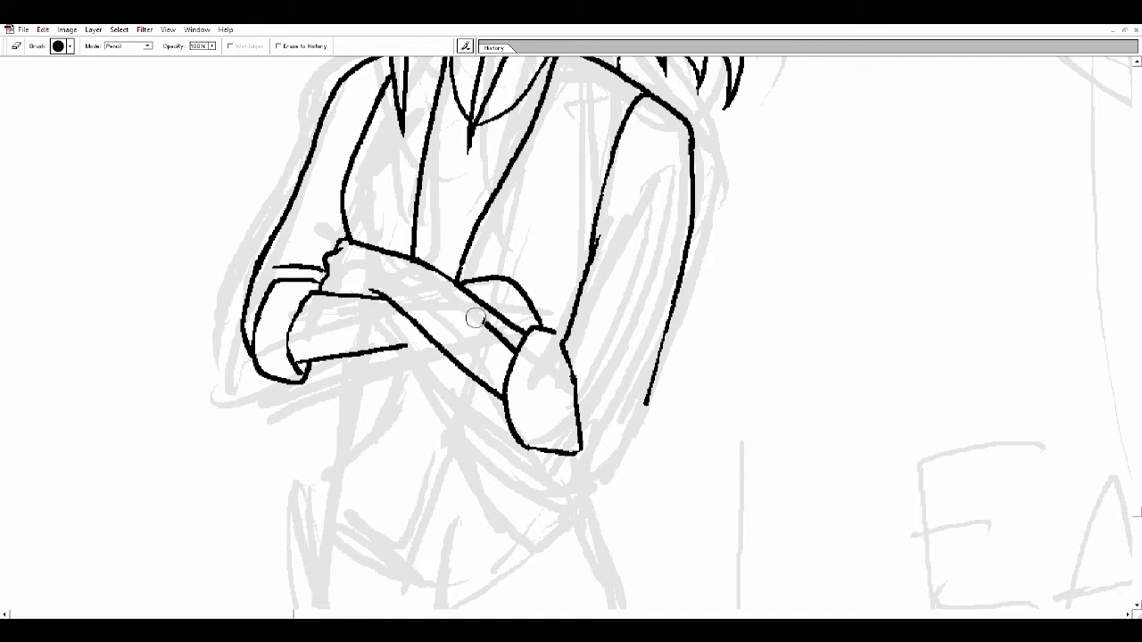
left_click_drag(461, 280, 539, 319)
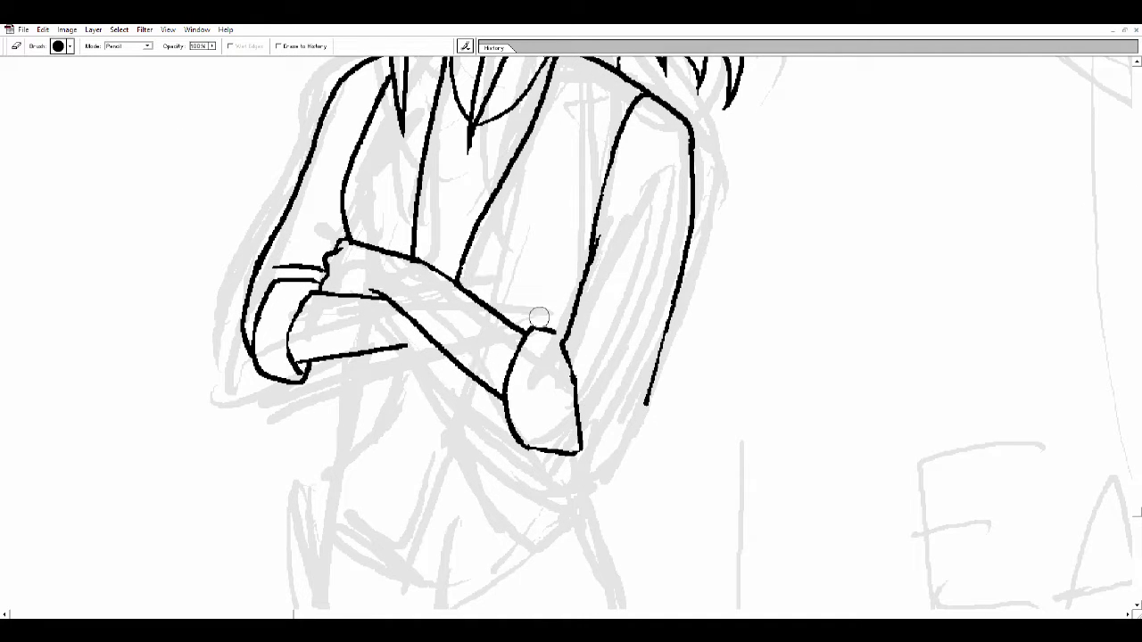
Ink replacement strokes on the upper forearm near the collar.
key("b")
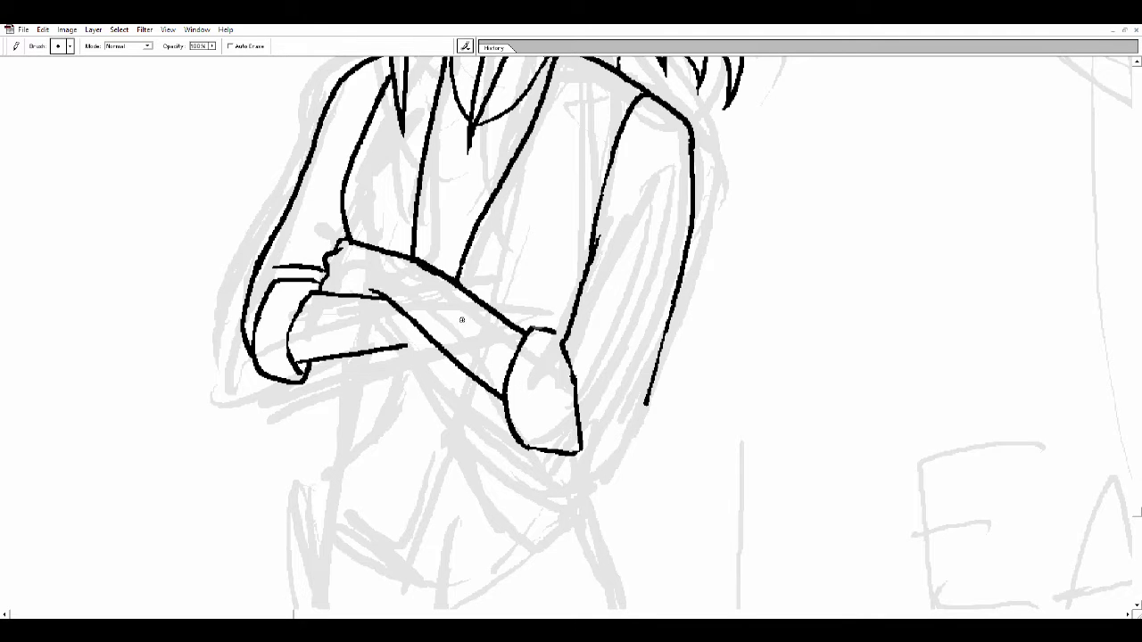
key("e")
key("b")
key("e")
key("b")
left_click_drag(470, 295, 564, 334)
left_click_drag(494, 237, 498, 288)
left_click_drag(501, 243, 506, 290)
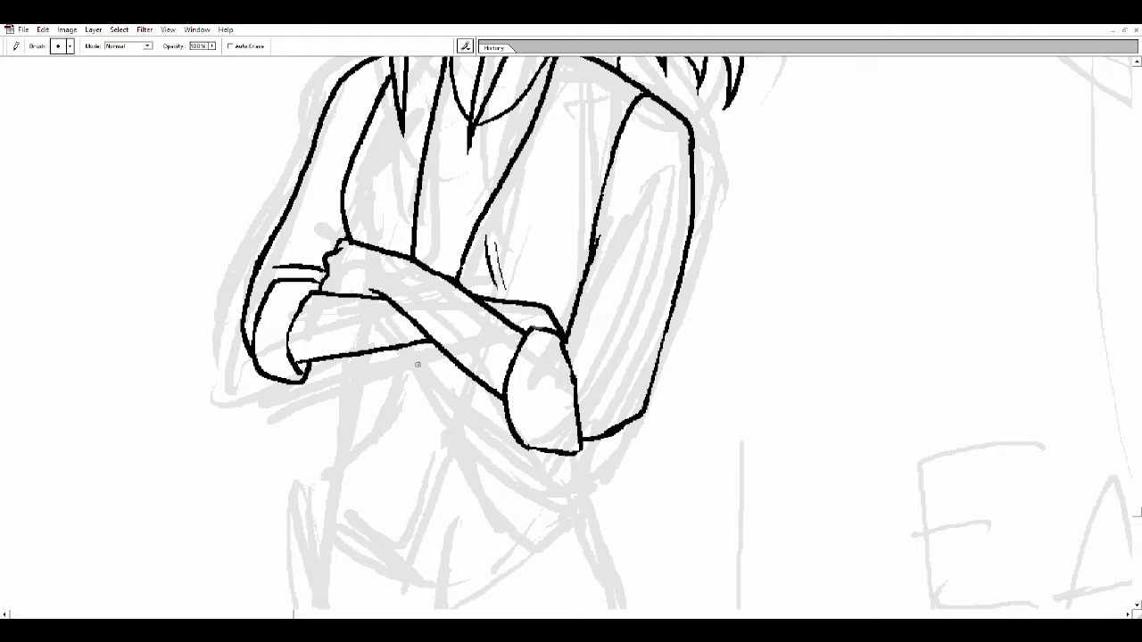
Erase the old collar and neckline strokes below the neck.
scroll(473, 268, "up", 3)
key("e")
left_click_drag(466, 181, 457, 268)
left_click_drag(569, 187, 537, 268)
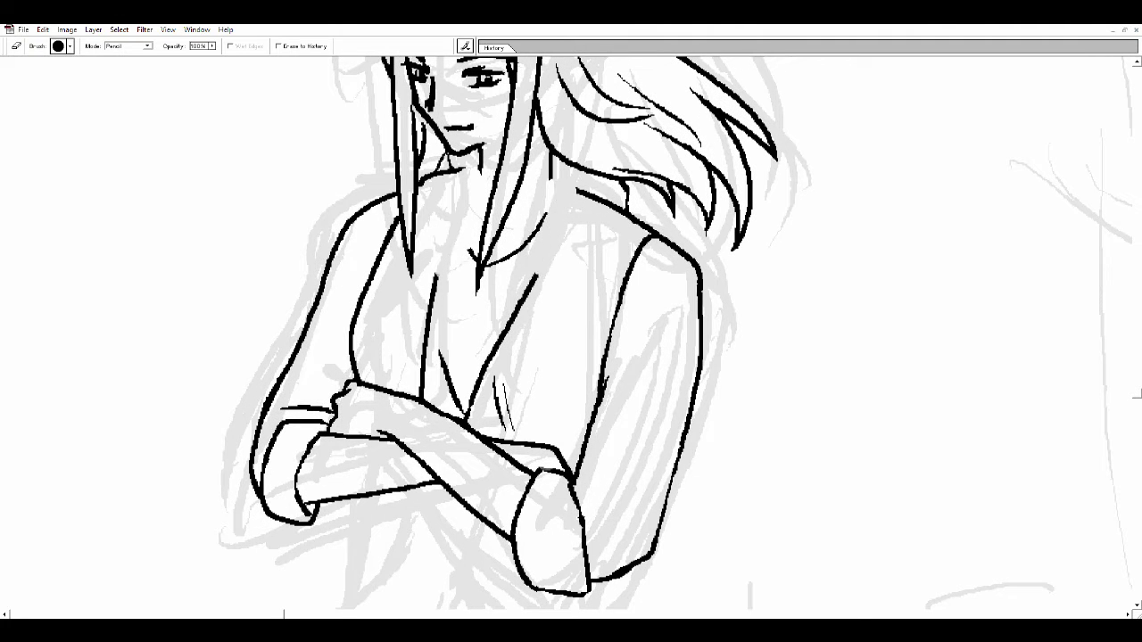
left_click_drag(539, 219, 531, 286)
Ink the folded collar flaps and the neckline running down from the chin.
key("b")
left_click_drag(553, 175, 498, 312)
mouse_move(555, 168)
left_mouse_down()
mouse_move(578, 235)
mouse_move(512, 287)
left_mouse_up()
left_click_drag(534, 286, 521, 311)
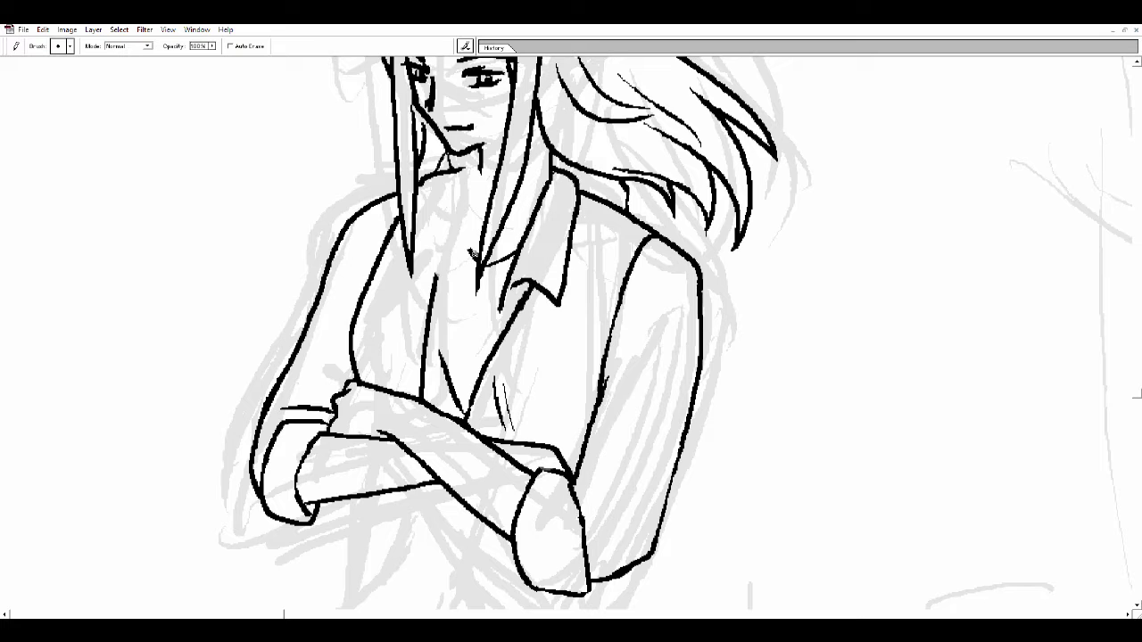
mouse_move(478, 173)
left_mouse_down()
mouse_move(453, 332)
mouse_move(414, 234)
mouse_move(451, 318)
left_mouse_up()
Add a fold line on the right sleeve and ink the lower shirt below the arms.
left_click_drag(495, 415, 488, 402)
left_click_drag(691, 266, 619, 316)
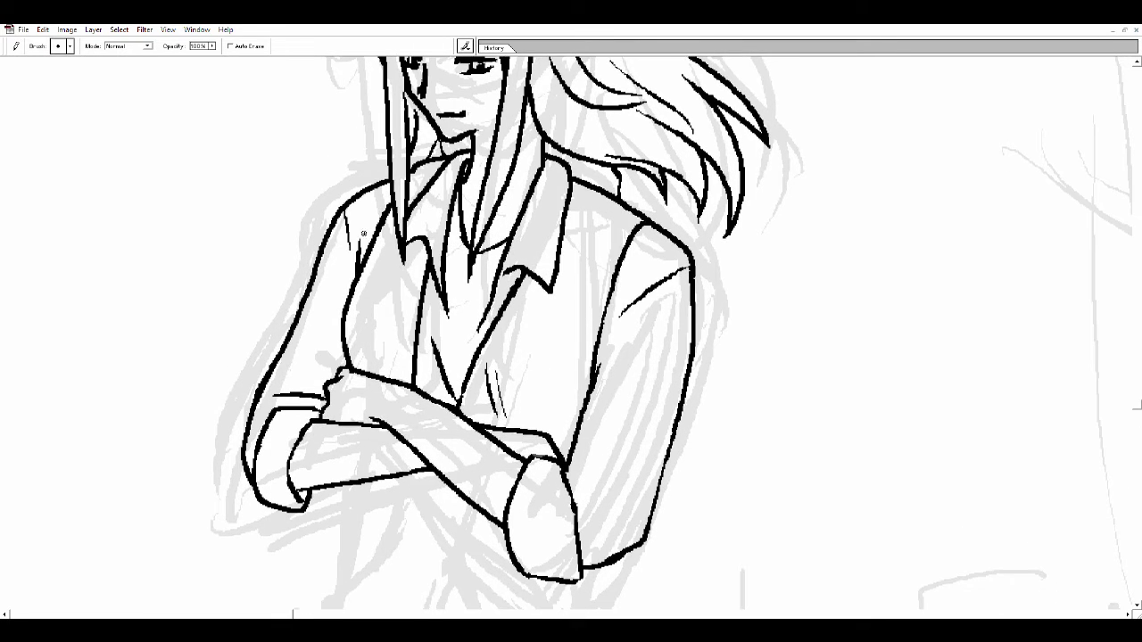
left_click_drag(364, 234, 417, 122)
left_click_drag(495, 366, 675, 473)
left_click_drag(464, 366, 400, 482)
left_click_drag(391, 375, 400, 482)
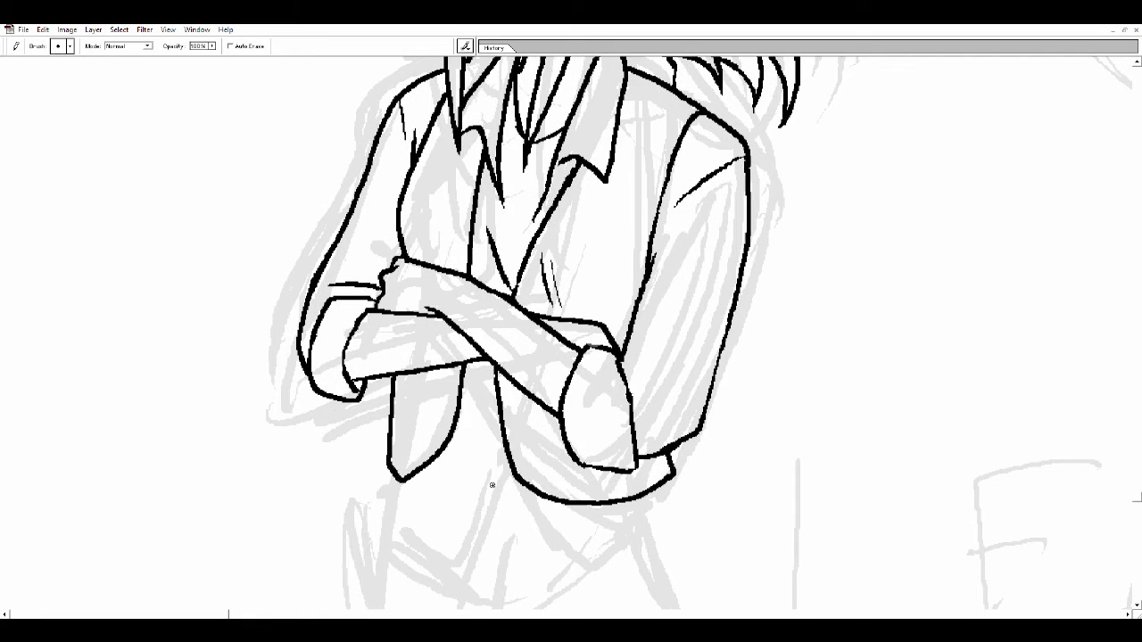
scroll(492, 484, "down", 4)
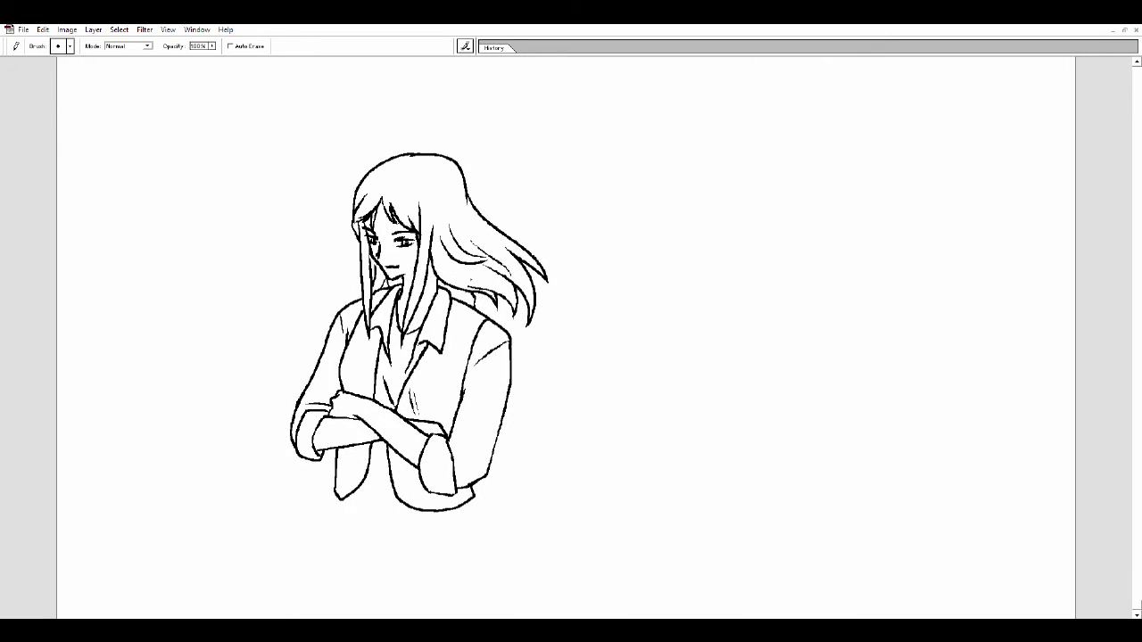
Erase the stray hair strokes across the girl's face, switching between Eraser and Pencil.
scroll(366, 223, "up", 2)
scroll(366, 223, "up", 2)
key("e")
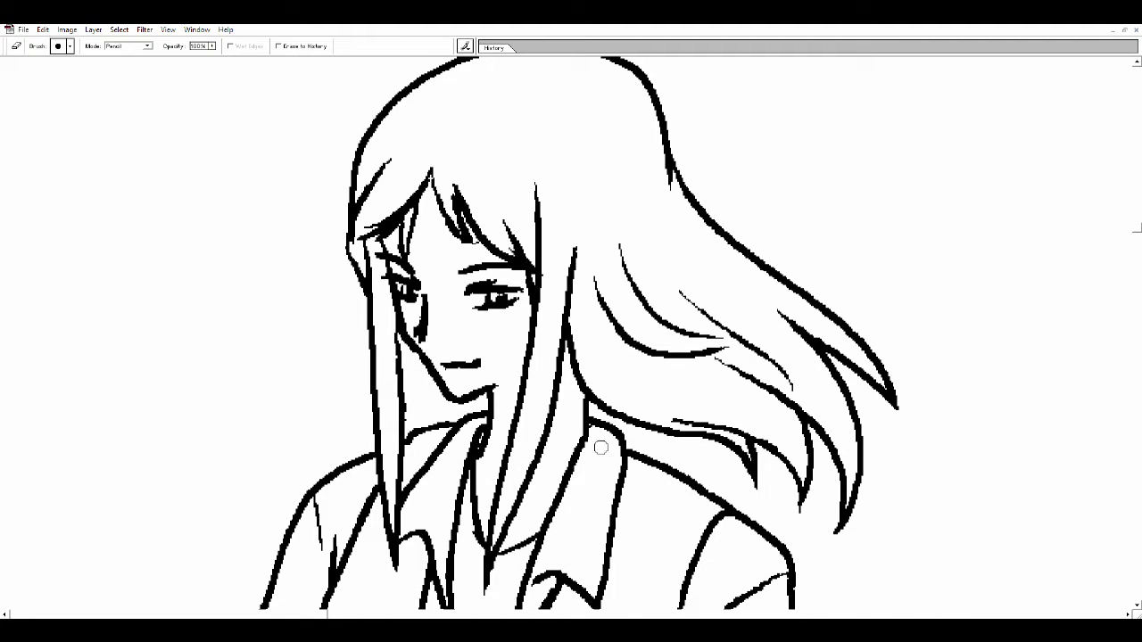
key("b")
key("e")
key("b")
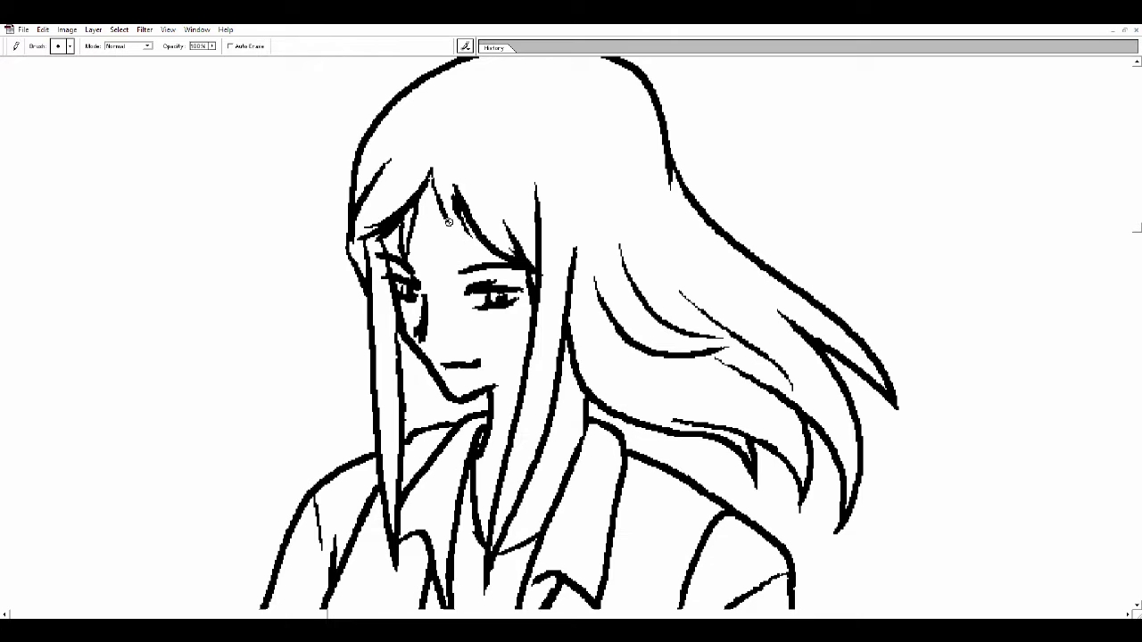
key("e")
mouse_move(411, 245)
left_mouse_down()
mouse_move(375, 224)
mouse_move(350, 239)
left_mouse_up()
key("b")
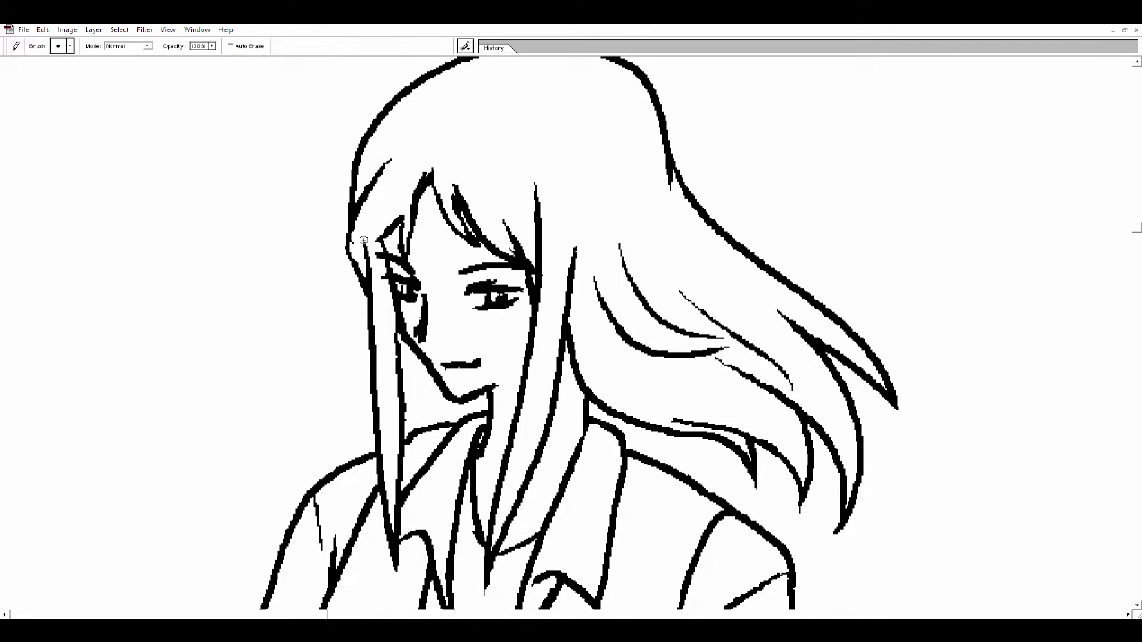
Pencil the jacket's lower hem beneath the crossed arms.
scroll(417, 247, "down", 5)
scroll(612, 250, "down", 5)
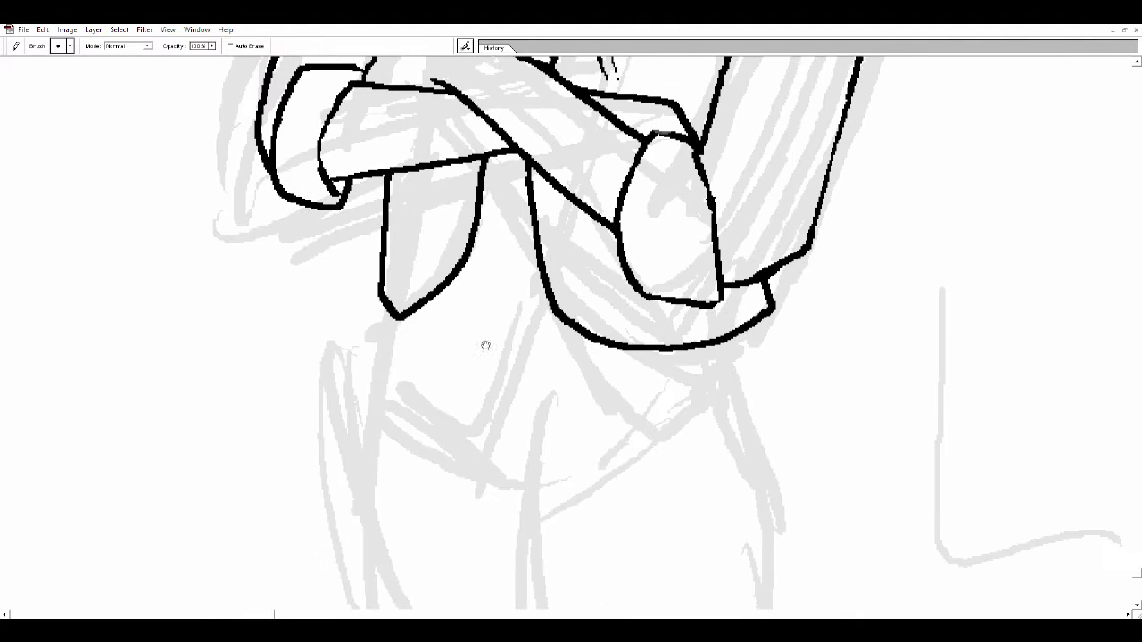
mouse_move(382, 301)
left_mouse_down()
mouse_move(505, 347)
mouse_move(751, 352)
left_mouse_up()
scroll(752, 353, "down", 2)
Outline the girl's left and right legs, joining them to the jacket hem.
left_click_drag(696, 317, 737, 610)
left_click_drag(671, 349, 711, 610)
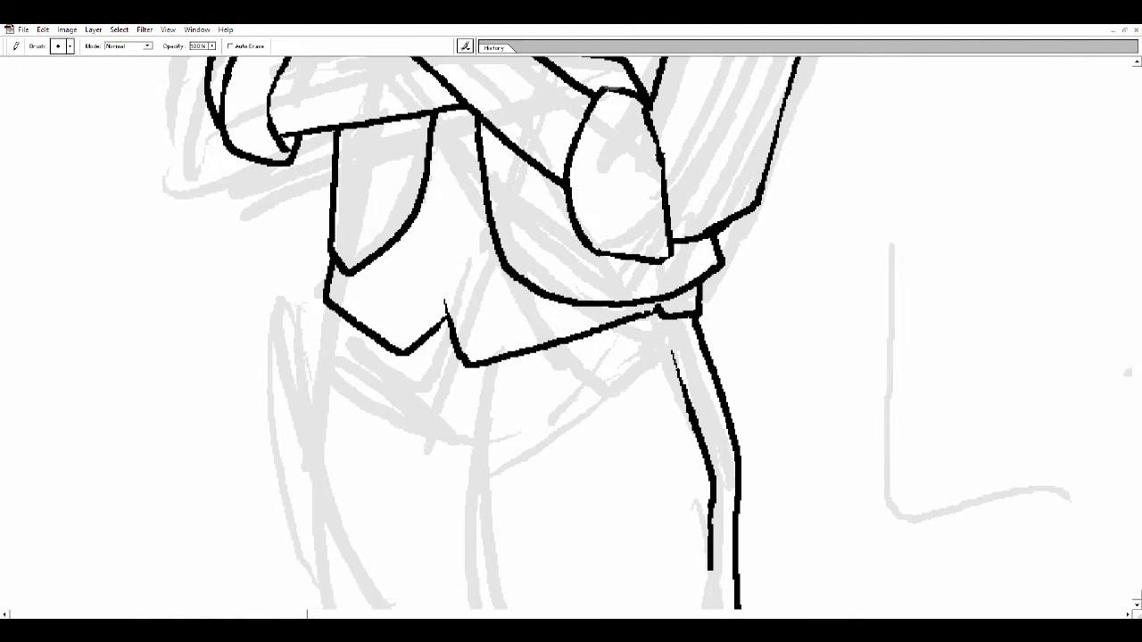
left_click_drag(680, 513, 709, 489)
left_click_drag(432, 334, 502, 611)
left_click_drag(478, 485, 468, 567)
left_click_drag(328, 305, 310, 611)
left_click_drag(496, 362, 499, 446)
Zoom out to check the whole figure, then zoom in and undo two old bang strokes.
key("ctrl+minus")
key("ctrl+minus")
key("ctrl+plus")
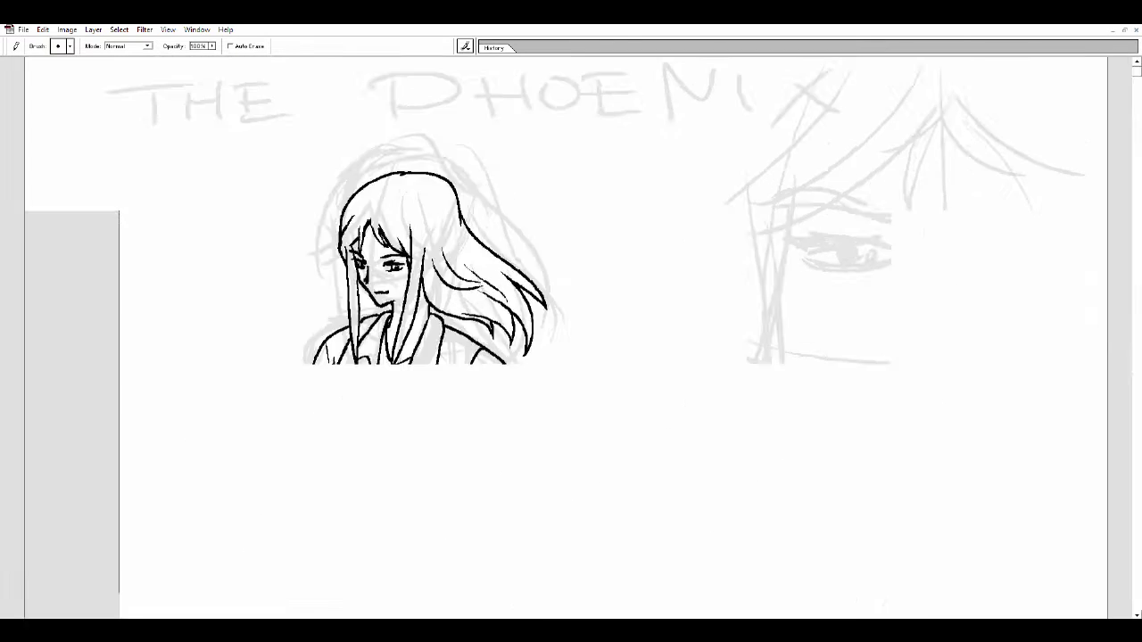
key("ctrl+plus")
scroll(241, 263, "down", 5)
key("ctrl+z")
key("ctrl+z")
key("ctrl+z")
key("ctrl+z")
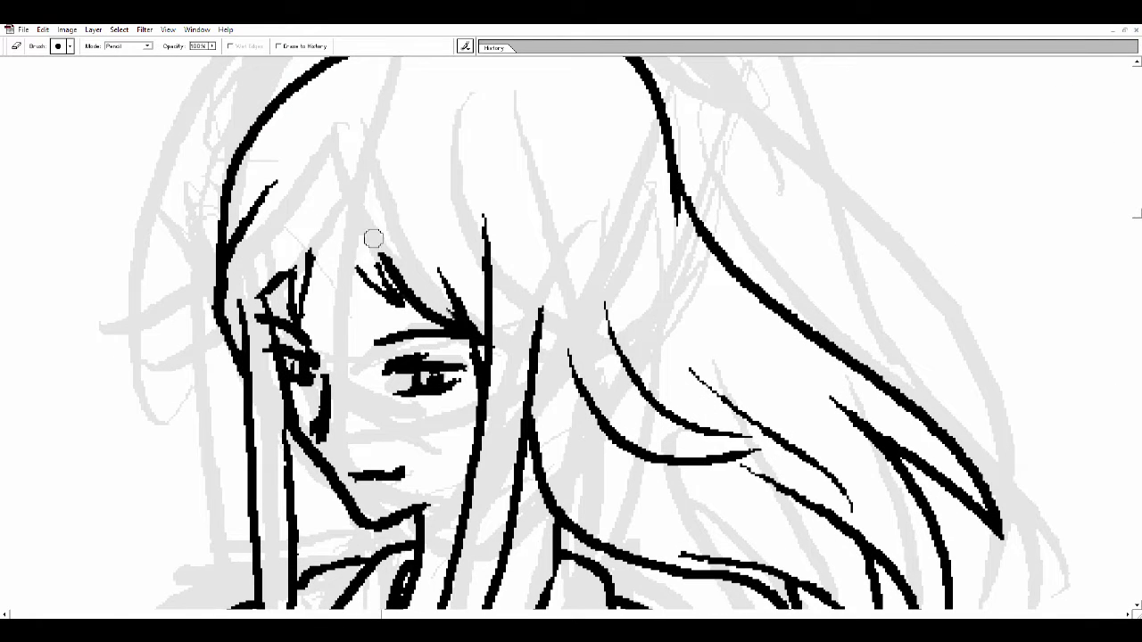
key("ctrl+z")
Redraw the girl's bangs with five fresh hair strands.
left_click_drag(331, 232, 363, 278)
left_click_drag(355, 177, 295, 303)
left_click_drag(425, 198, 452, 244)
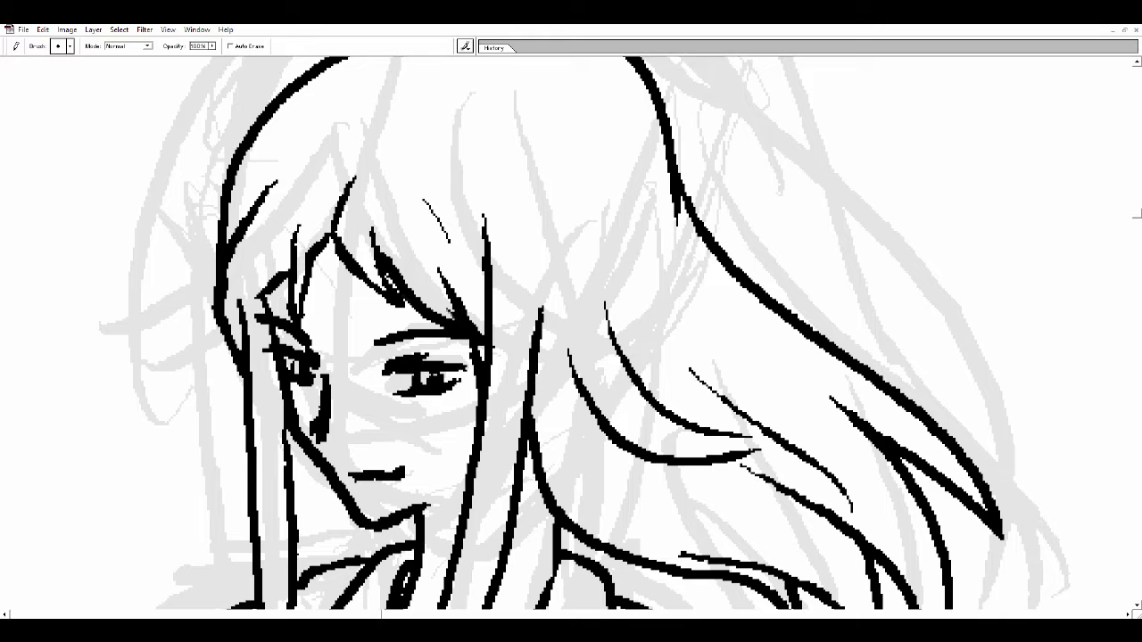
left_click_drag(432, 173, 473, 279)
scroll(446, 268, "up", 3)
left_click_drag(542, 325, 553, 432)
scroll(535, 375, "down", 4)
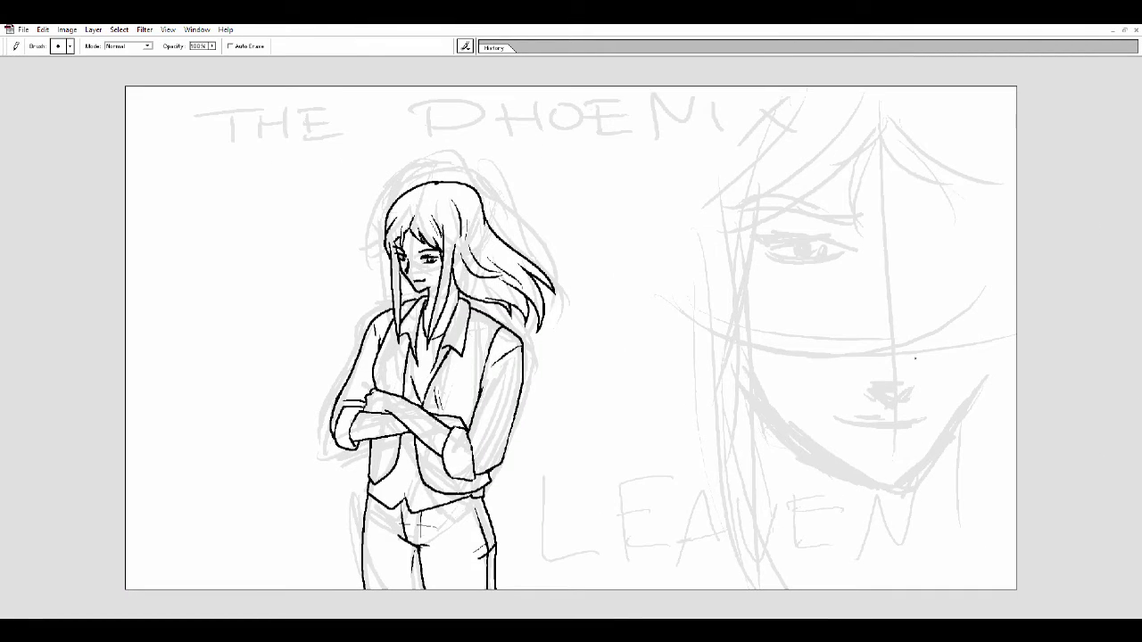
scroll(899, 201, "up", 2)
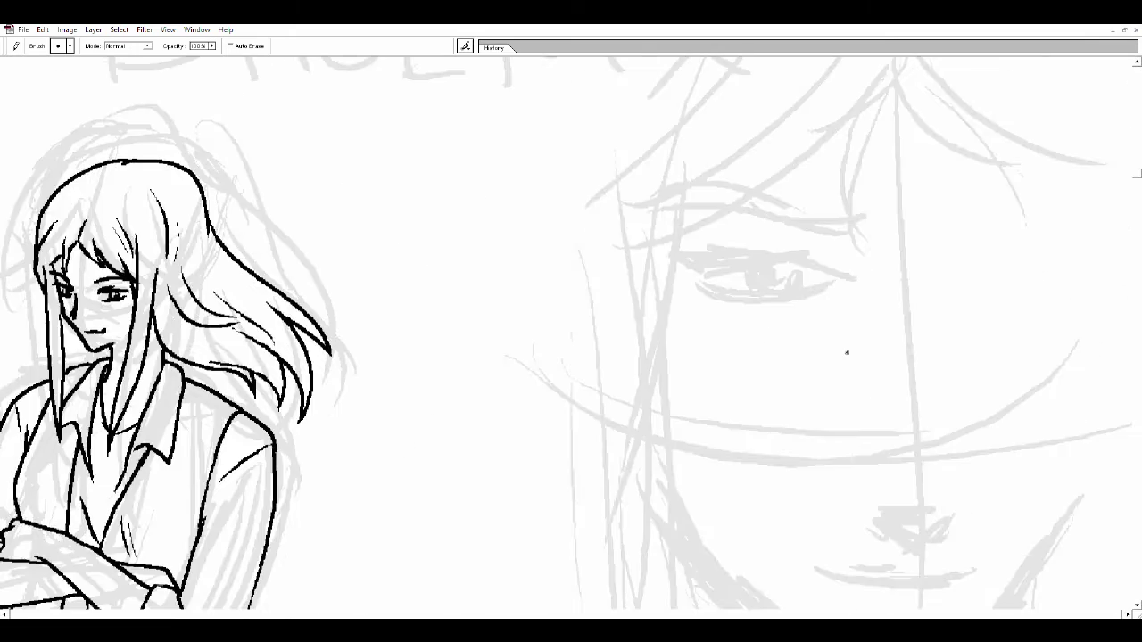
scroll(899, 200, "up", 2)
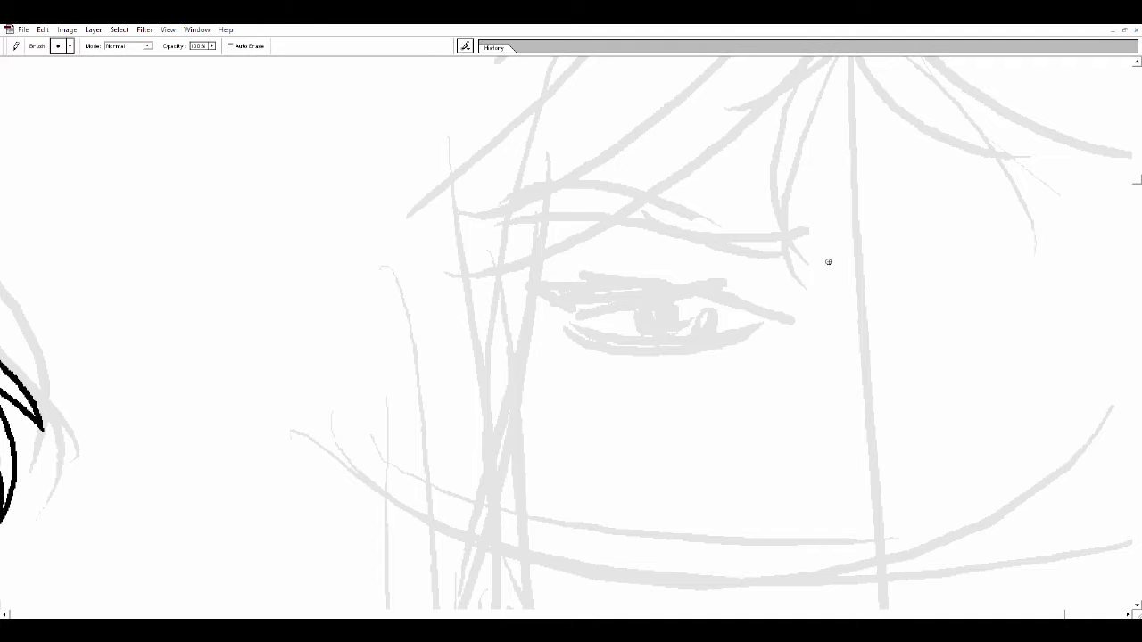
Ink the large face's eye: upper and lower eyelids, iris and pupil.
left_click_drag(559, 303, 812, 323)
mouse_move(617, 284)
left_mouse_down()
mouse_move(571, 275)
mouse_move(520, 288)
mouse_move(760, 307)
left_mouse_up()
left_click_drag(576, 338, 756, 338)
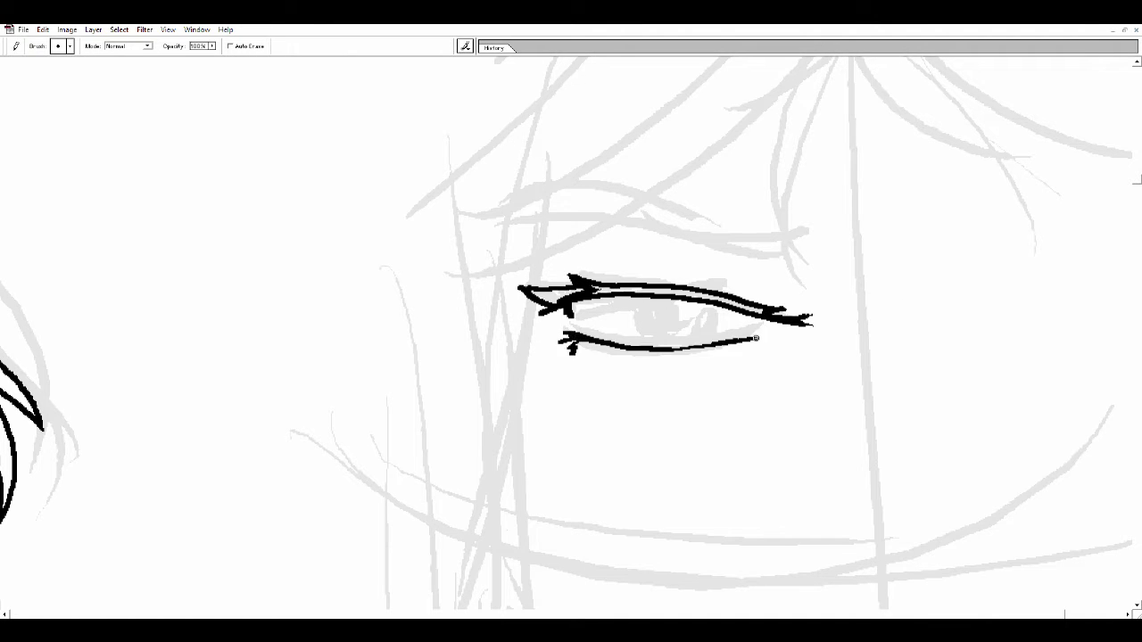
mouse_move(602, 346)
left_mouse_down()
mouse_move(700, 348)
mouse_move(678, 346)
left_mouse_up()
mouse_move(669, 310)
left_mouse_down()
mouse_move(685, 329)
mouse_move(702, 314)
left_mouse_up()
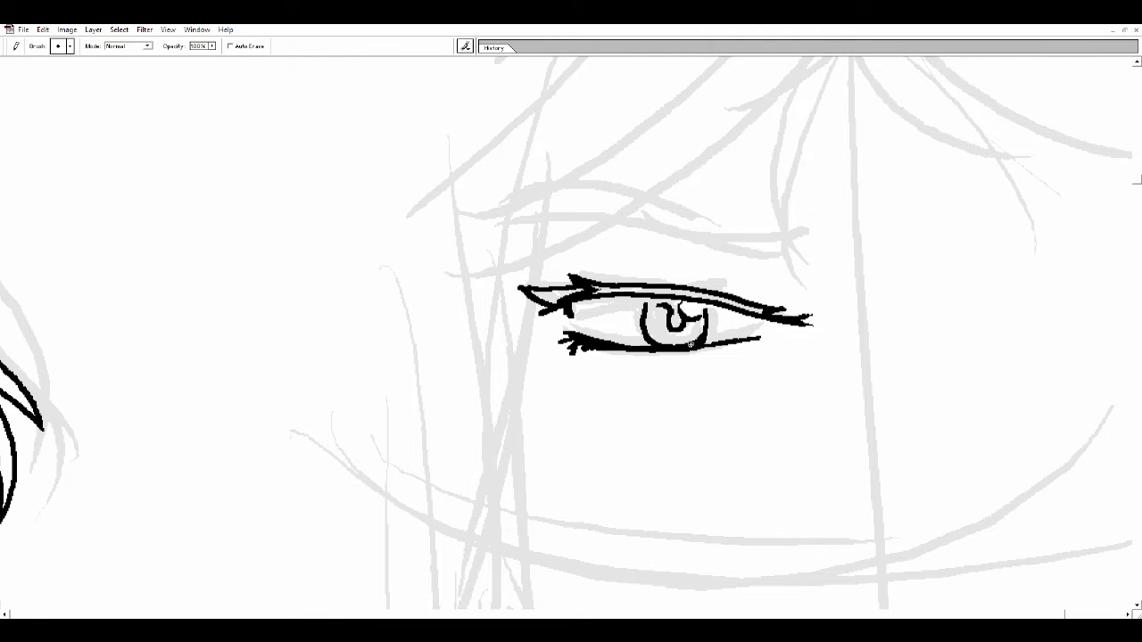
key("e")
key("b")
Ink the eyebrow curve and add three strokes above it.
mouse_move(510, 206)
left_mouse_down()
mouse_move(823, 252)
mouse_move(757, 223)
mouse_move(534, 195)
mouse_move(842, 235)
left_mouse_up()
key("ctrl+z")
key("ctrl+z")
left_click_drag(585, 266, 772, 294)
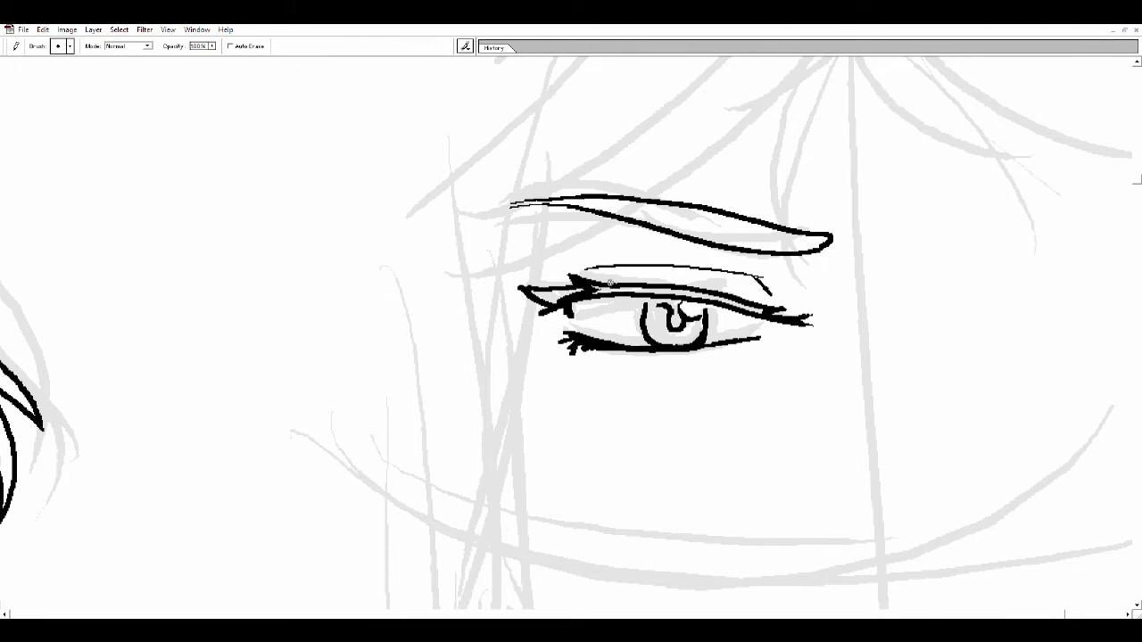
scroll(710, 281, "up", 3)
left_click_drag(812, 135, 694, 392)
left_click_drag(714, 189, 687, 393)
mouse_move(682, 278)
left_mouse_down()
mouse_move(580, 343)
mouse_move(422, 403)
left_mouse_up()
Draw a long hair line down the large face's left side, erasing and redrawing it.
left_click_drag(552, 272, 459, 576)
left_click_drag(446, 401, 488, 602)
scroll(528, 541, "down", 5)
key("e")
mouse_move(437, 571)
left_mouse_down()
mouse_move(446, 286)
mouse_move(454, 330)
mouse_move(482, 350)
left_mouse_up()
key("b")
mouse_move(428, 239)
left_mouse_down()
mouse_move(426, 580)
mouse_move(426, 427)
left_mouse_up()
scroll(429, 535, "down", 1)
key("e")
key("b")
scroll(414, 336, "up", 3)
Layer several more long hair strokes over the left side of the large face.
left_click_drag(373, 218, 397, 576)
scroll(408, 446, "down", 10)
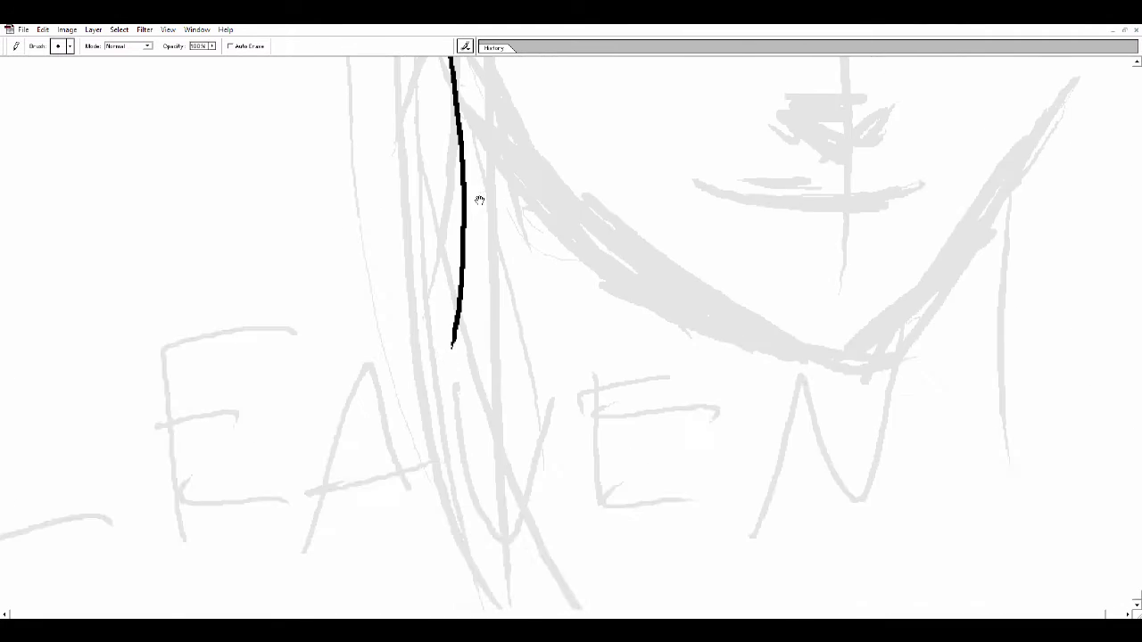
scroll(446, 357, "up", 3)
left_click_drag(366, 125, 401, 585)
scroll(443, 458, "down", 3)
left_click_drag(417, 300, 462, 553)
left_click_drag(450, 126, 471, 380)
left_click_drag(451, 230, 464, 415)
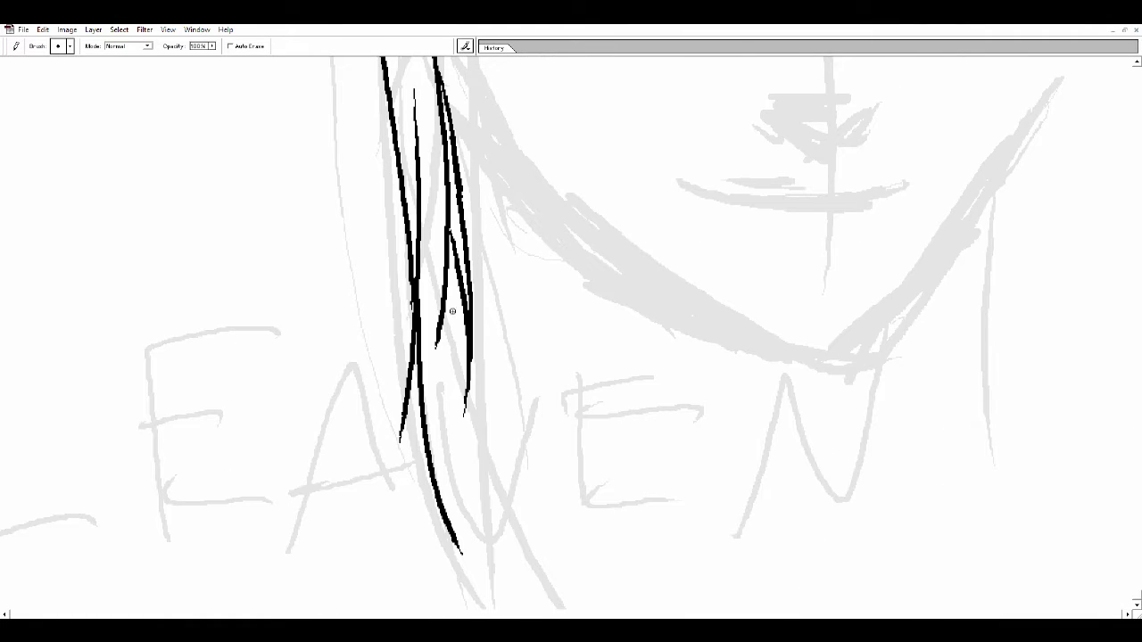
left_click_drag(438, 72, 438, 520)
scroll(560, 459, "down", 3)
scroll(627, 291, "up", 2)
scroll(627, 291, "up", 1)
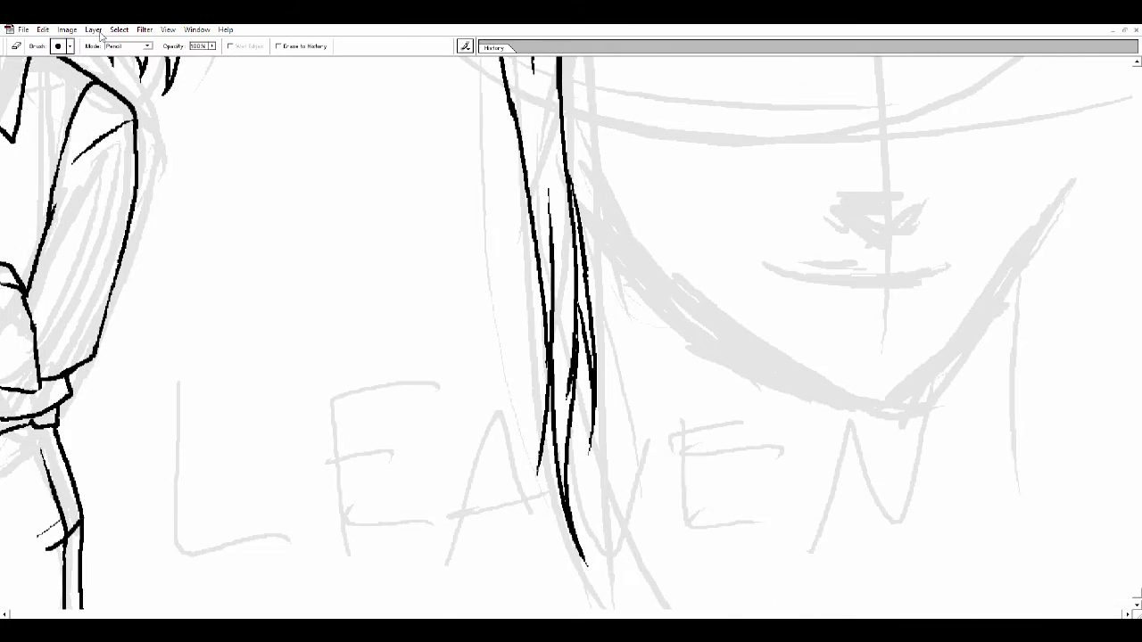
Replace a hair stroke with three long strands and a short stroke beside the face.
key("e")
left_click_drag(524, 174, 533, 517)
key("b")
left_click_drag(526, 170, 528, 607)
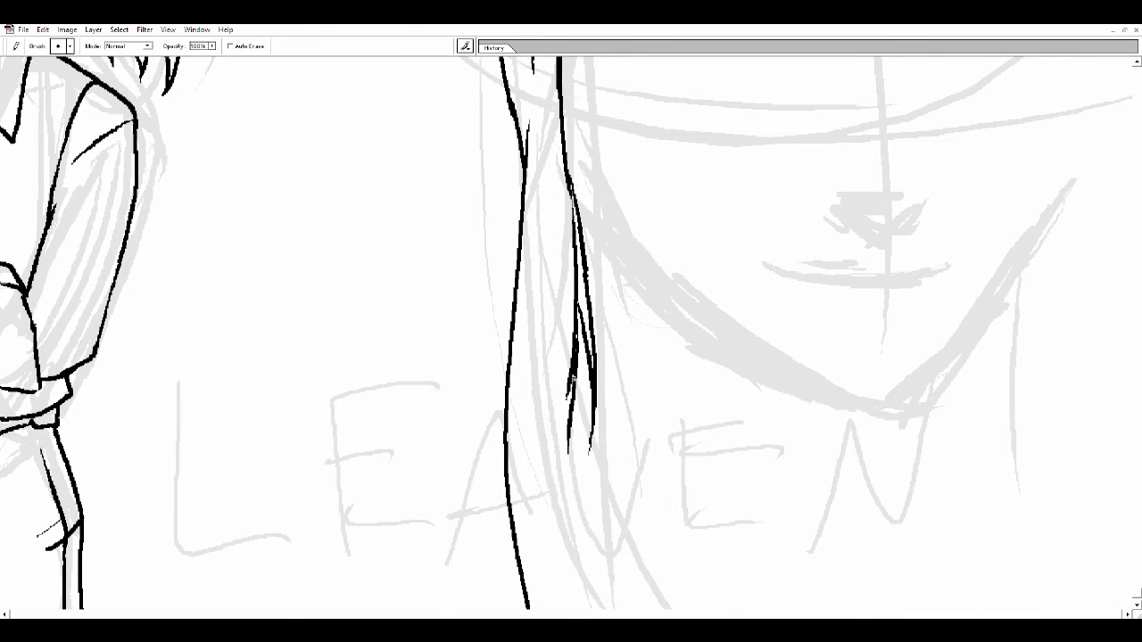
left_click_drag(571, 402, 555, 607)
left_click_drag(544, 261, 538, 603)
left_click_drag(556, 348, 544, 534)
scroll(820, 353, "up", 3)
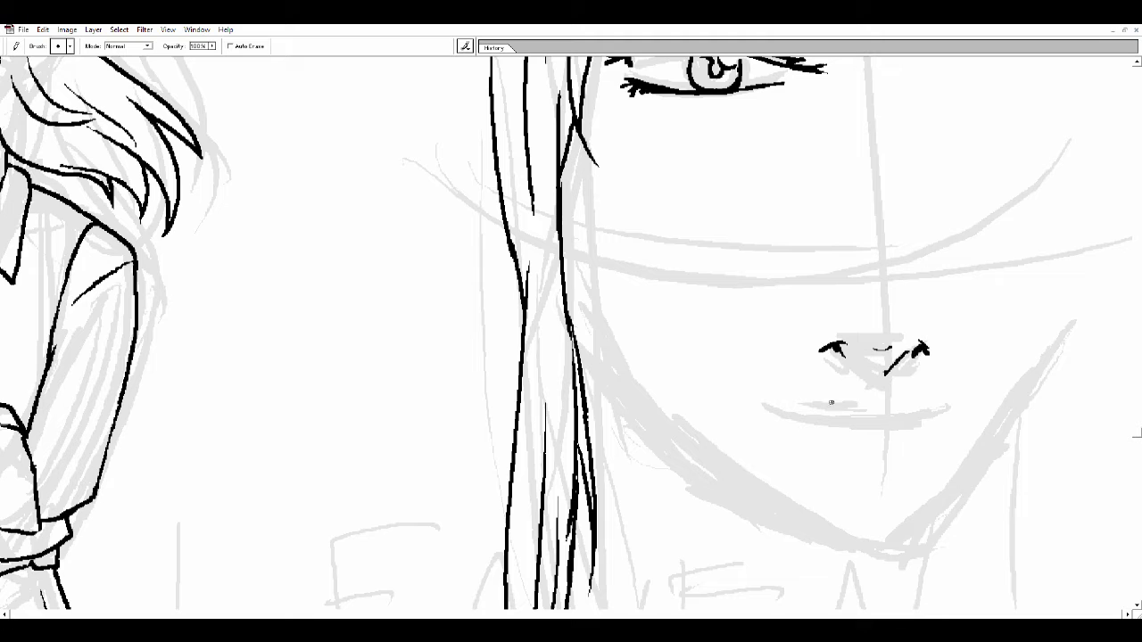
Ink the large face's mouth line and lower lip over the sketch guide.
left_click_drag(766, 408, 964, 409)
left_click_drag(830, 442, 924, 441)
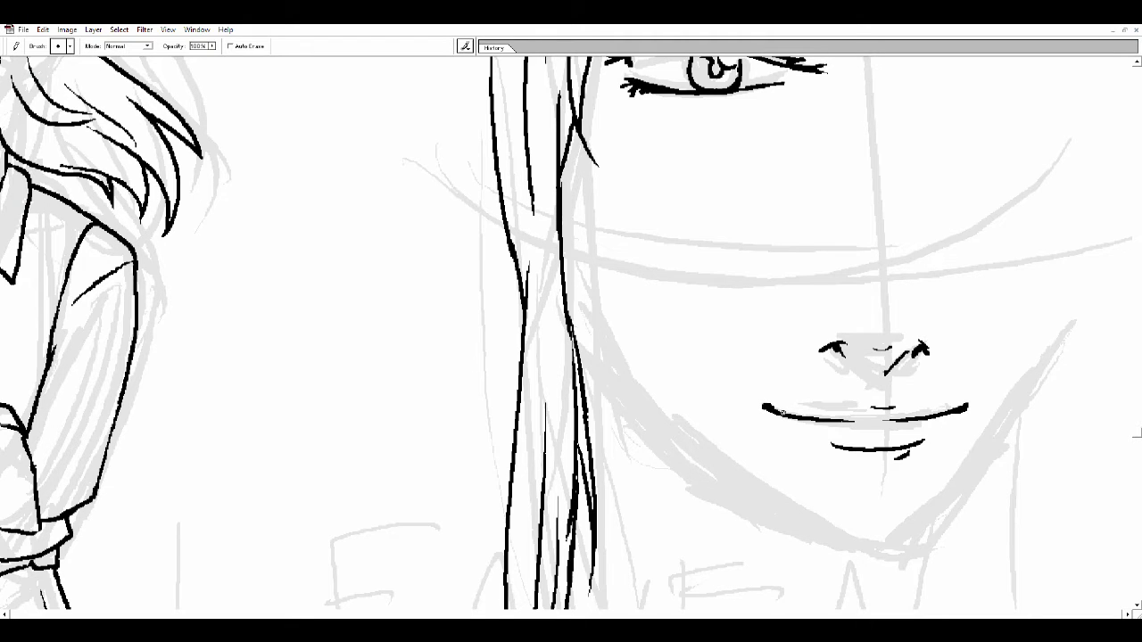
scroll(610, 340, "up", 1)
Ink the jawline up the right side from the chin, then view the whole drawing.
mouse_move(575, 305)
left_mouse_down()
mouse_move(683, 469)
mouse_move(957, 591)
left_mouse_up()
key("ctrl+z")
left_click_drag(694, 484, 937, 553)
key("ctrl+z")
scroll(954, 541, "up", 1)
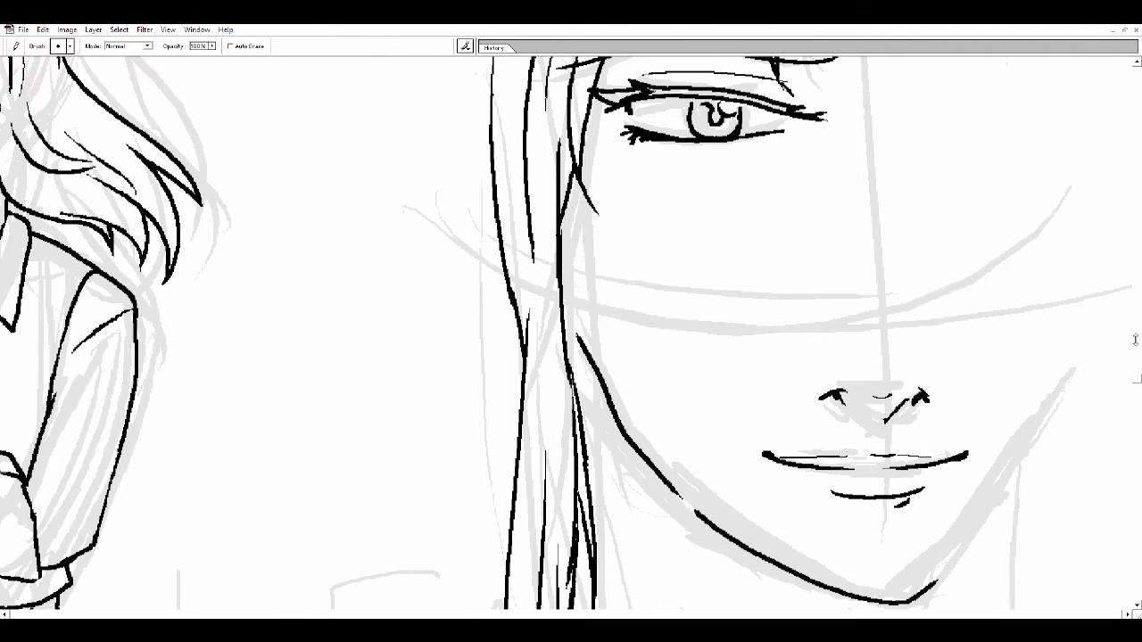
left_click_drag(1037, 423, 928, 593)
key("e")
scroll(995, 496, "down", 4)
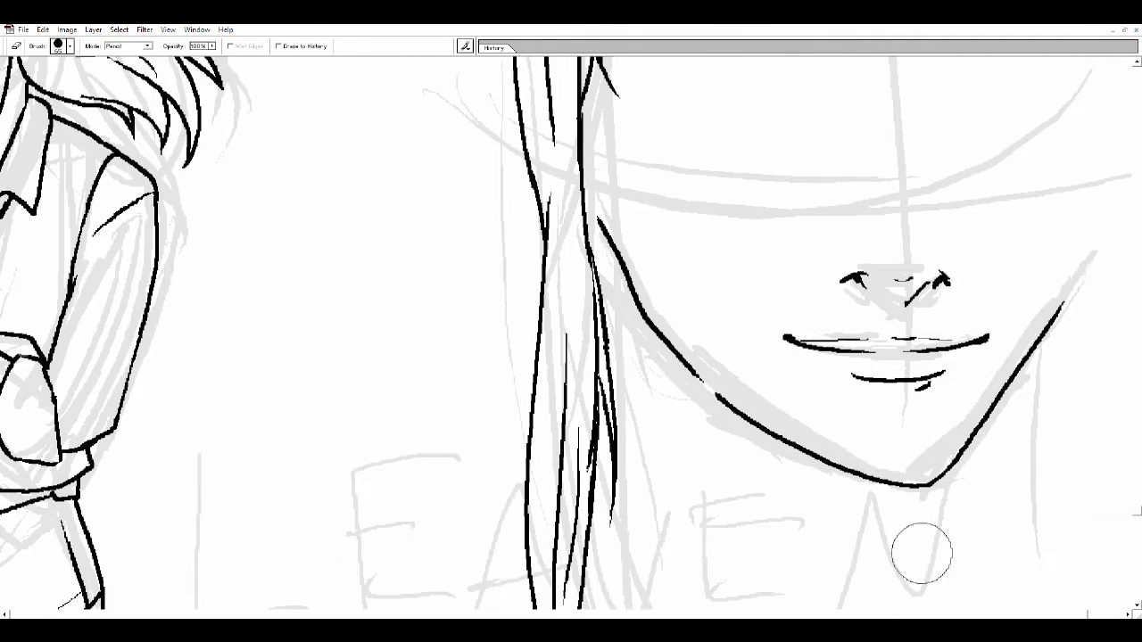
key("ctrl+0")
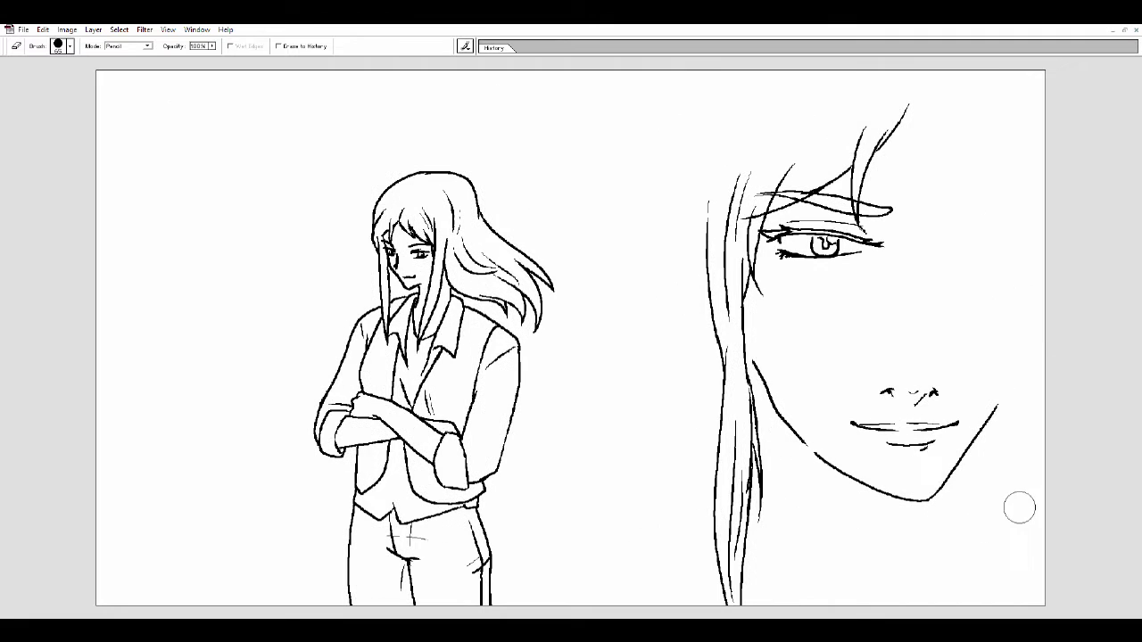
Hide the grey sketch layer and move the large face's mouth and nose up slightly.
key("l")
left_click_drag(857, 402, 901, 410)
key("v")
key("b")
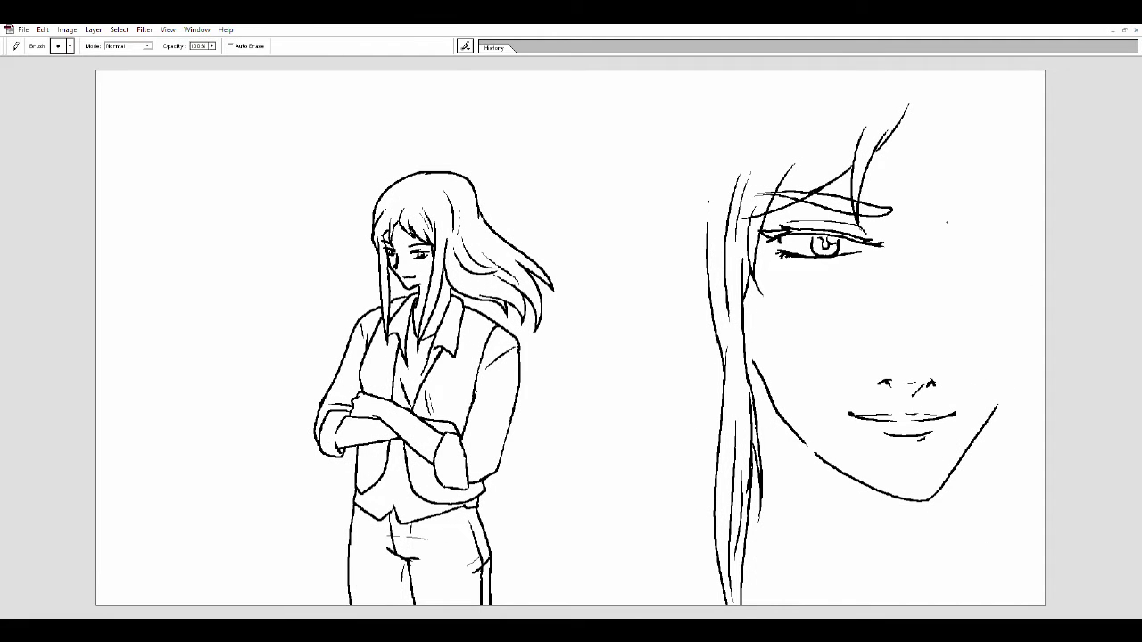
Draw the right cheek line, clean the chin blob, and rework an inner hair strand.
left_click_drag(942, 214, 926, 306)
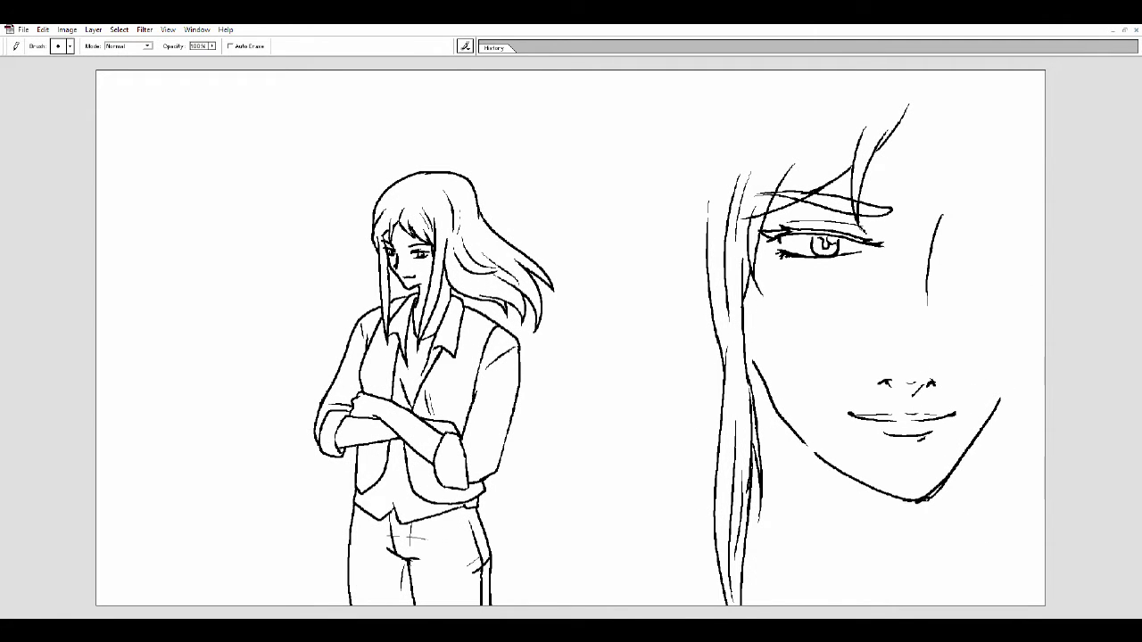
left_click_drag(898, 512, 949, 497)
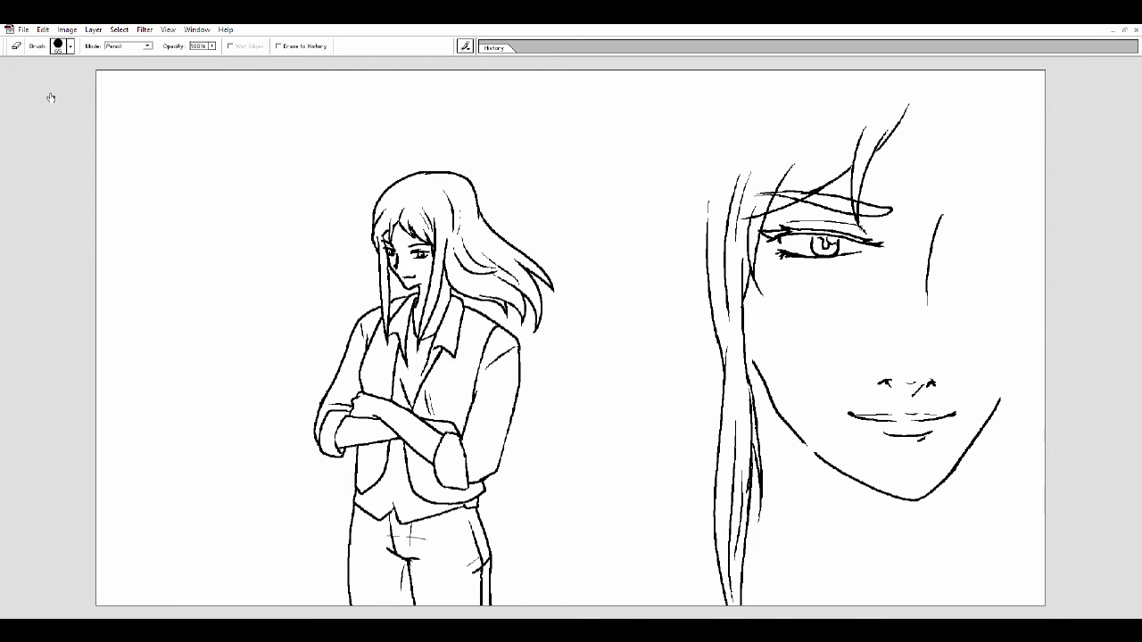
mouse_move(744, 263)
left_mouse_down()
mouse_move(751, 383)
mouse_move(744, 364)
left_mouse_up()
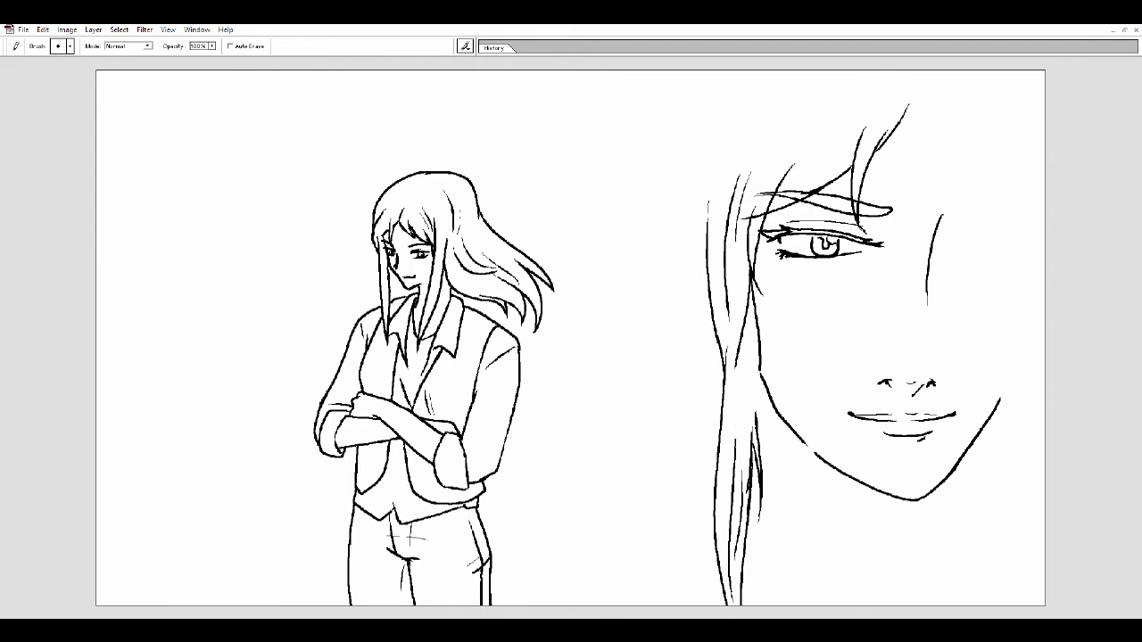
key("e")
mouse_move(755, 273)
left_mouse_down()
mouse_move(748, 394)
mouse_move(734, 294)
left_mouse_up()
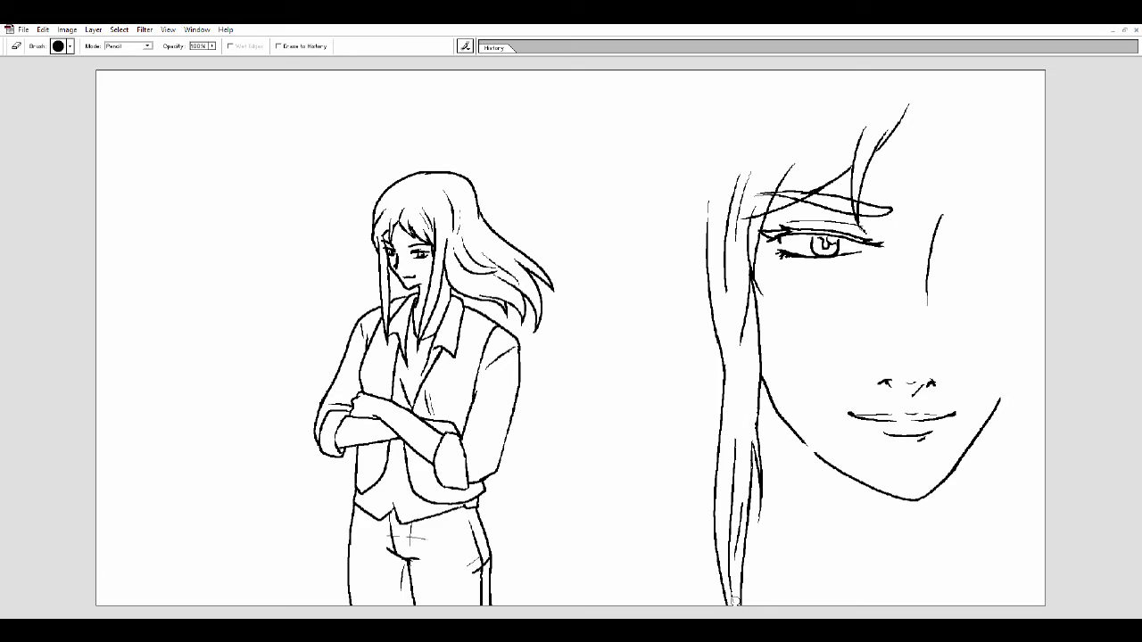
left_click_drag(754, 398, 756, 504)
left_click_drag(762, 459, 760, 525)
Extend the inner hair strand downward beside the cheek.
key("b")
key("ctrl+z")
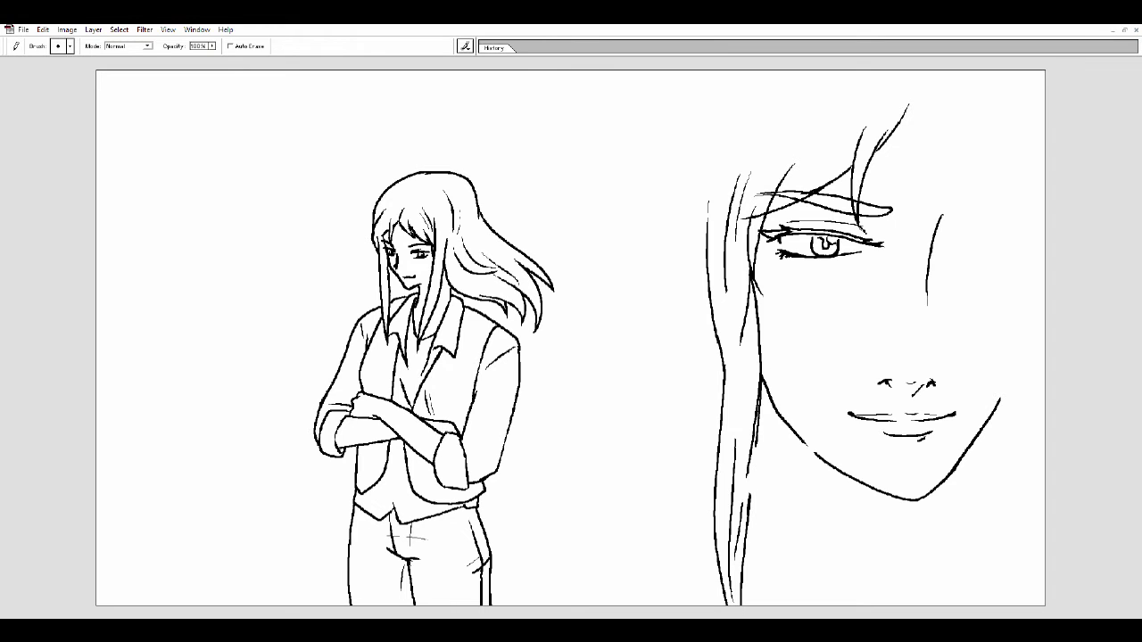
key("e")
key("b")
left_click_drag(760, 362, 755, 454)
key("e")
key("b")
Ink hair strands above, beside and at the upper right of the large face.
mouse_move(828, 94)
left_mouse_down()
mouse_move(771, 166)
mouse_move(780, 132)
left_mouse_up()
left_click_drag(795, 95, 756, 154)
mouse_move(689, 71)
left_mouse_down()
mouse_move(676, 100)
mouse_move(679, 277)
left_mouse_up()
left_click_drag(695, 146, 691, 359)
left_click_drag(626, 168, 657, 362)
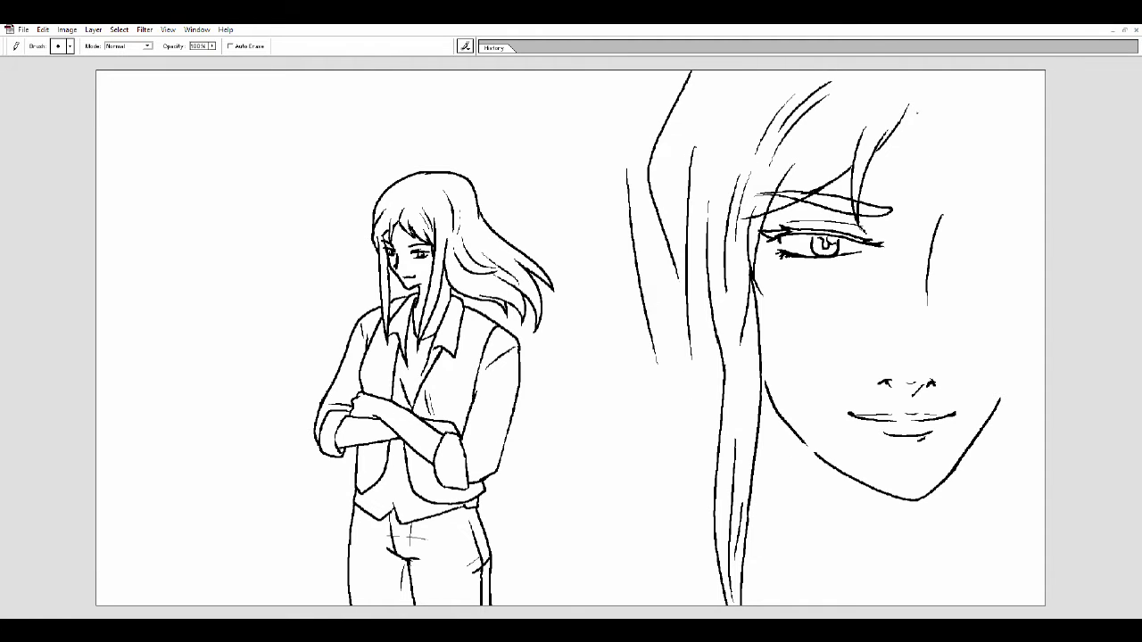
mouse_move(909, 104)
left_mouse_down()
mouse_move(973, 176)
mouse_move(1005, 182)
left_mouse_up()
left_click_drag(982, 186, 985, 239)
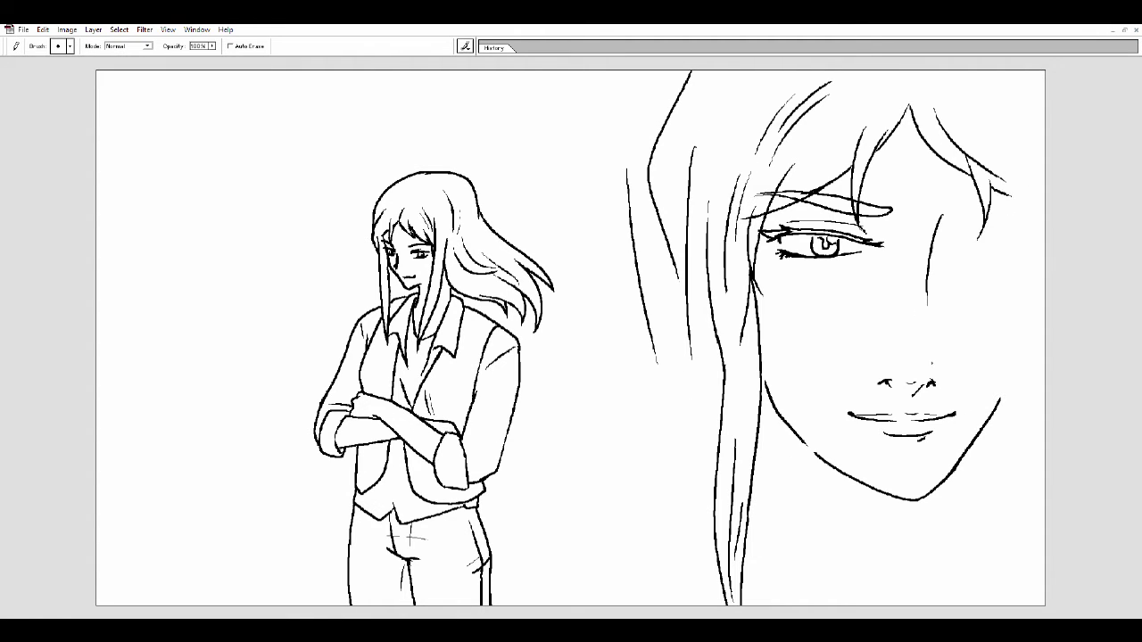
Draw the large face's neck, shoulder and collar lines plus a lower-right hair stroke.
left_click_drag(974, 443, 973, 598)
left_click_drag(766, 408, 778, 571)
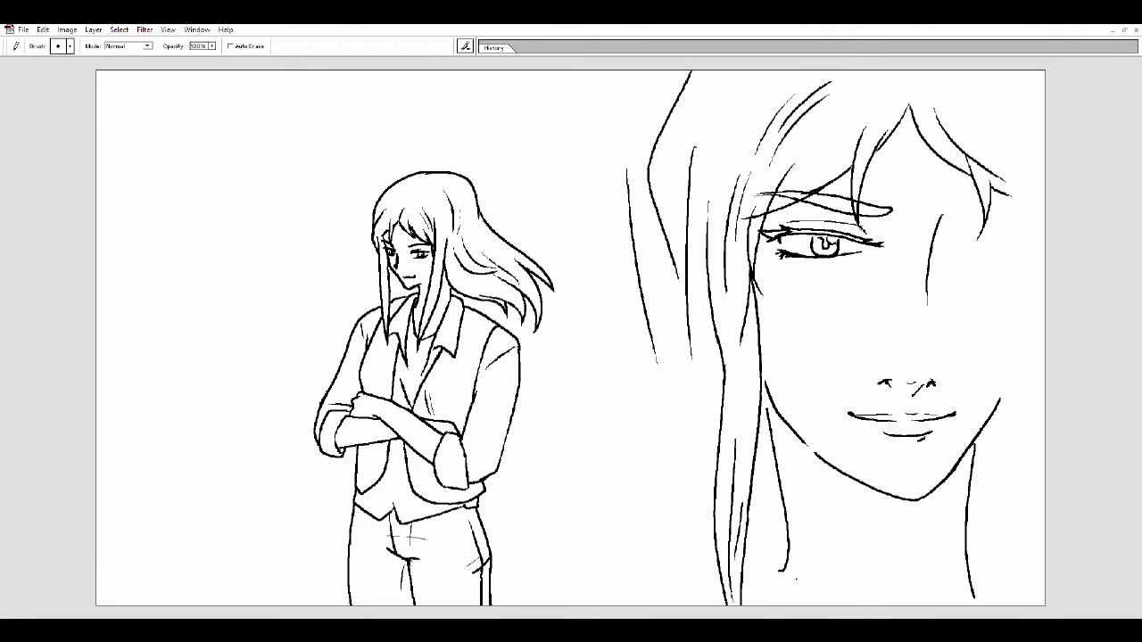
left_click_drag(971, 504, 1044, 541)
left_click_drag(992, 557, 1007, 605)
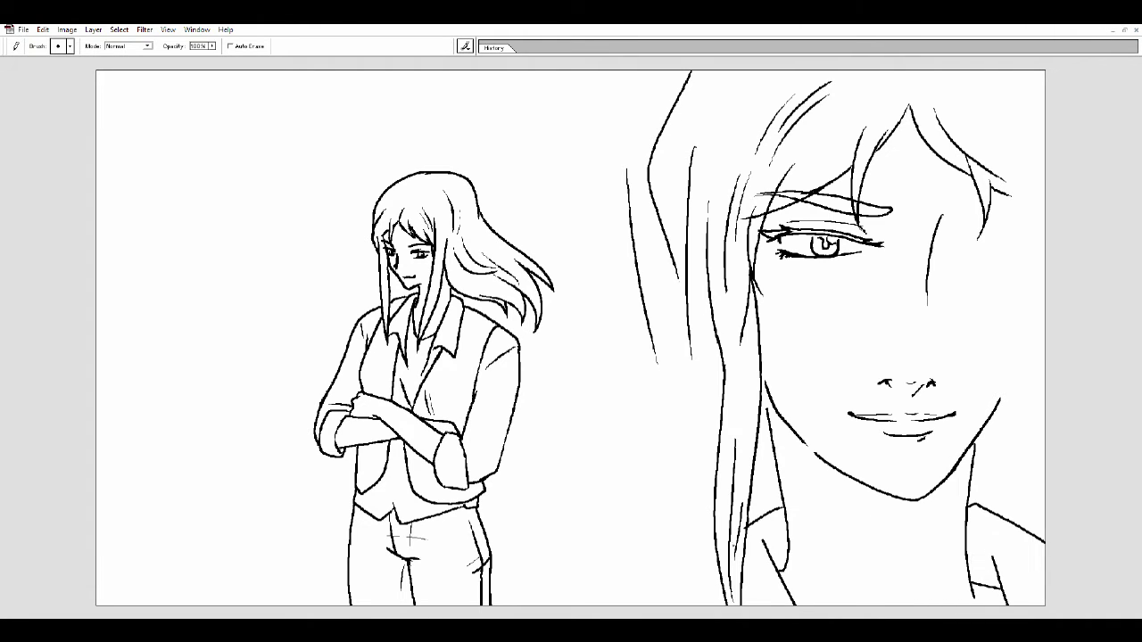
left_click_drag(718, 562, 618, 589)
key("e")
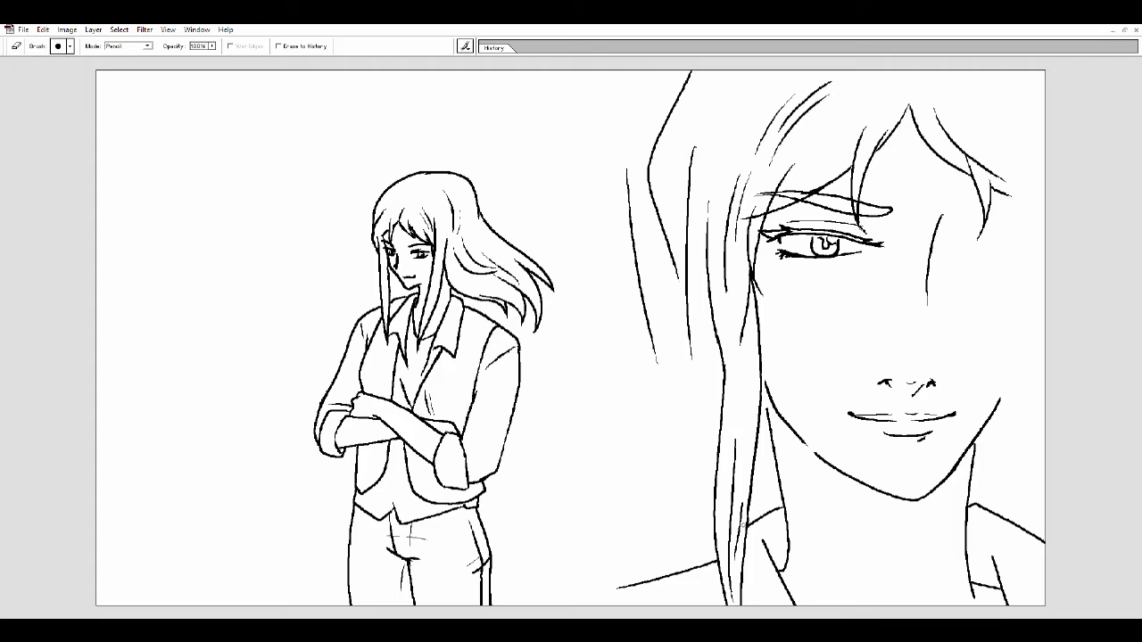
key("b")
left_click_drag(1013, 436, 1044, 533)
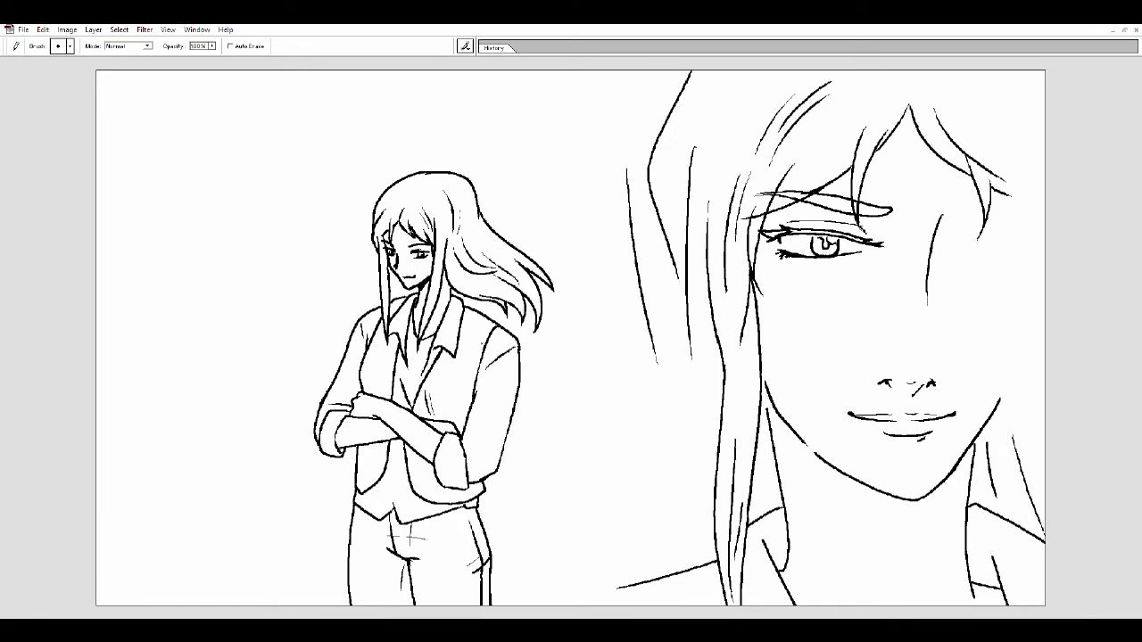
Zoom in and redraw the small figure's chin, lightening the thick chin line.
key("ctrl+plus")
key("e")
mouse_move(539, 320)
left_mouse_down()
mouse_move(512, 353)
mouse_move(523, 330)
mouse_move(487, 350)
left_mouse_up()
key("b")
key("e")
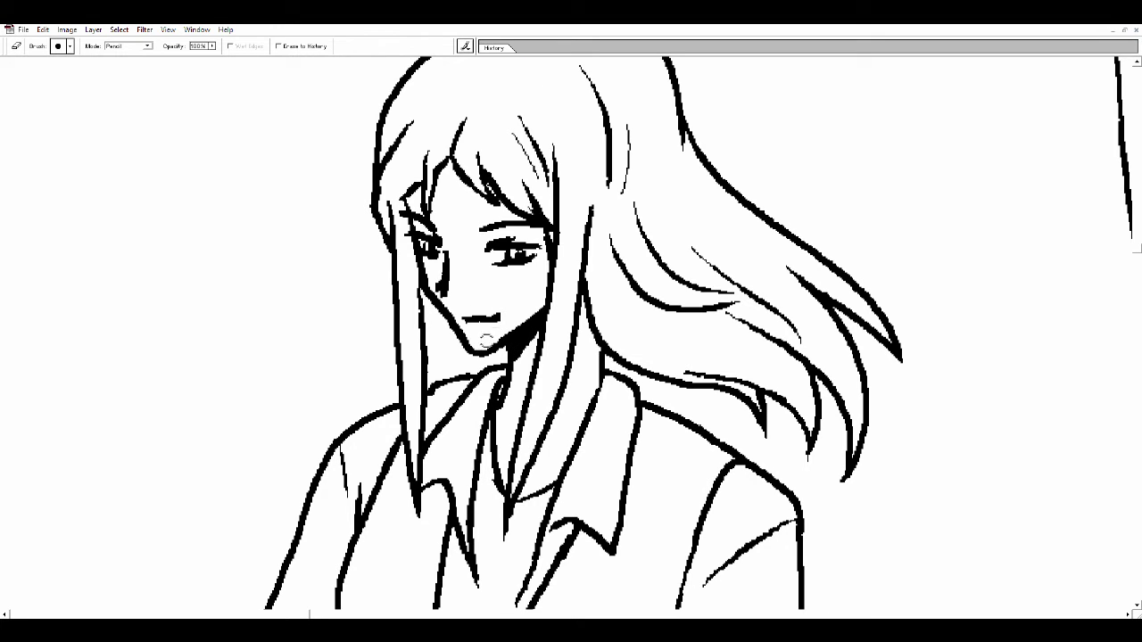
left_click_drag(493, 338, 472, 334)
key("b")
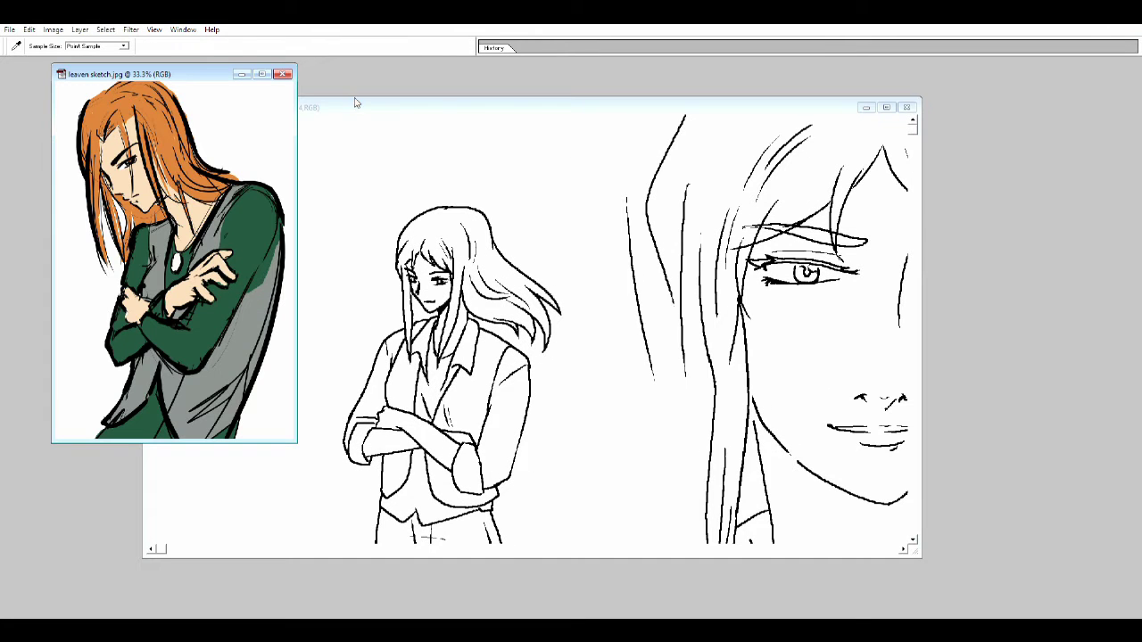
Paint pale skin tone on the small girl's face, neck and hands and over the large face.
left_click(354, 103)
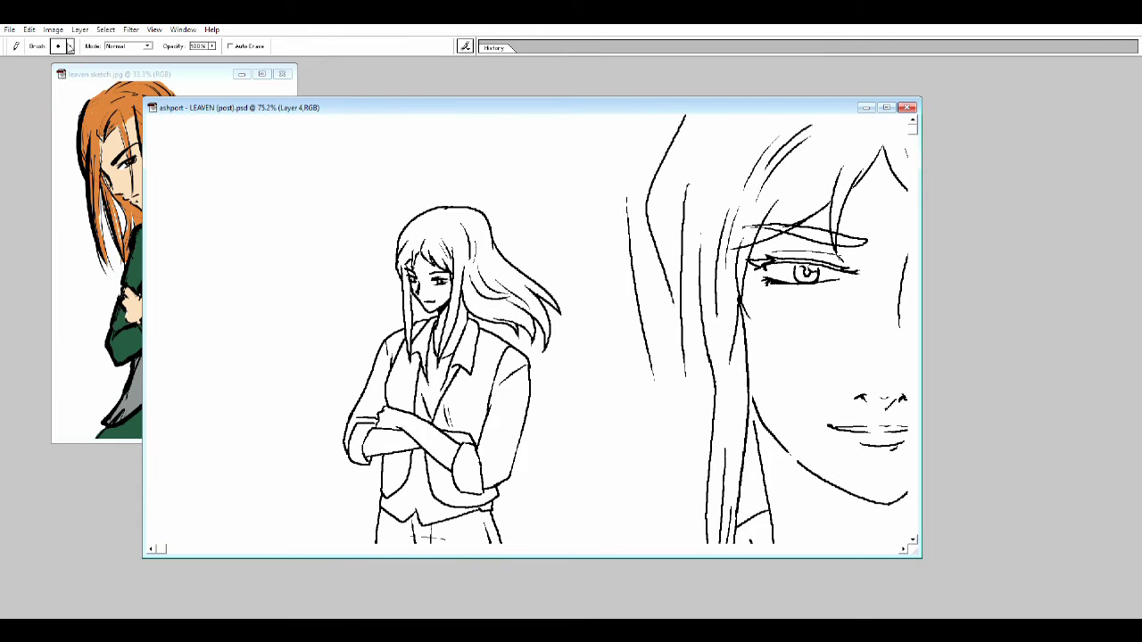
left_click_drag(428, 259, 441, 366)
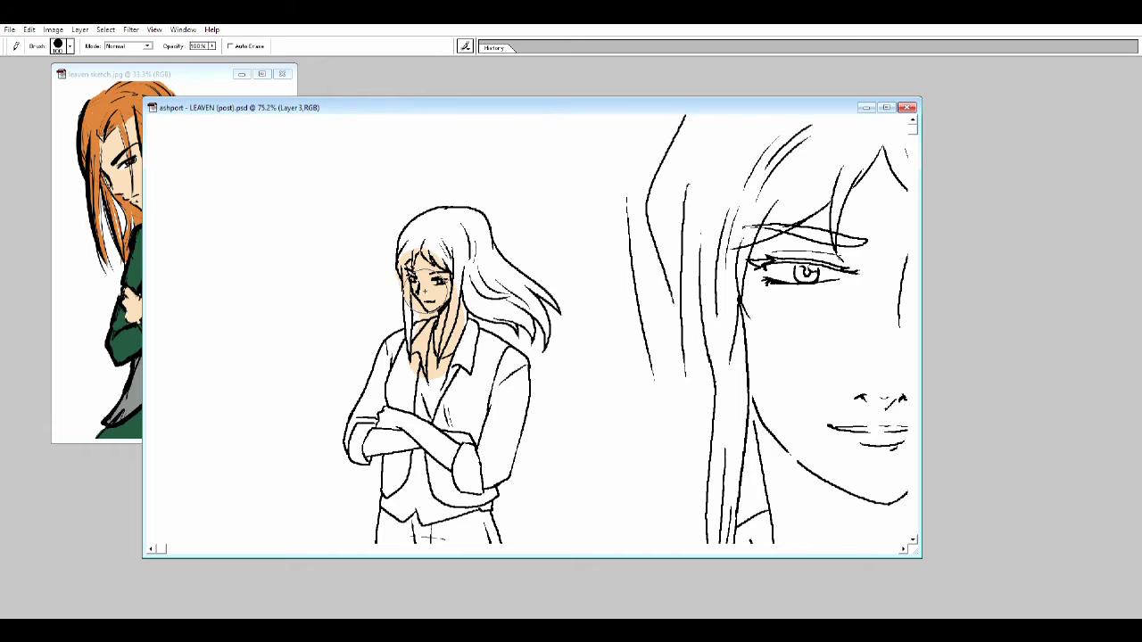
mouse_move(393, 410)
left_mouse_down()
mouse_move(371, 444)
mouse_move(473, 446)
left_mouse_up()
key("ctrl+minus")
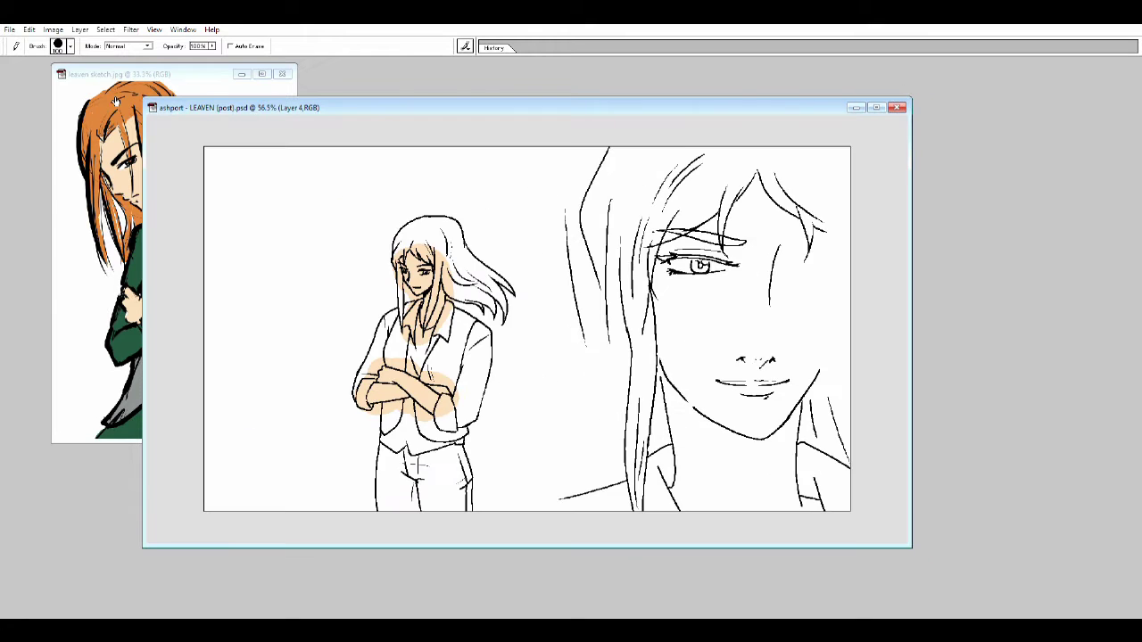
mouse_move(616, 267)
left_mouse_down()
mouse_move(758, 410)
mouse_move(765, 472)
left_mouse_up()
Paint orange hair around the large face and the small girl's head.
mouse_move(624, 294)
left_mouse_down()
mouse_move(830, 219)
mouse_move(594, 523)
left_mouse_up()
left_click_drag(848, 357, 839, 482)
mouse_move(446, 357)
left_mouse_down()
mouse_move(339, 268)
mouse_move(499, 268)
left_mouse_up()
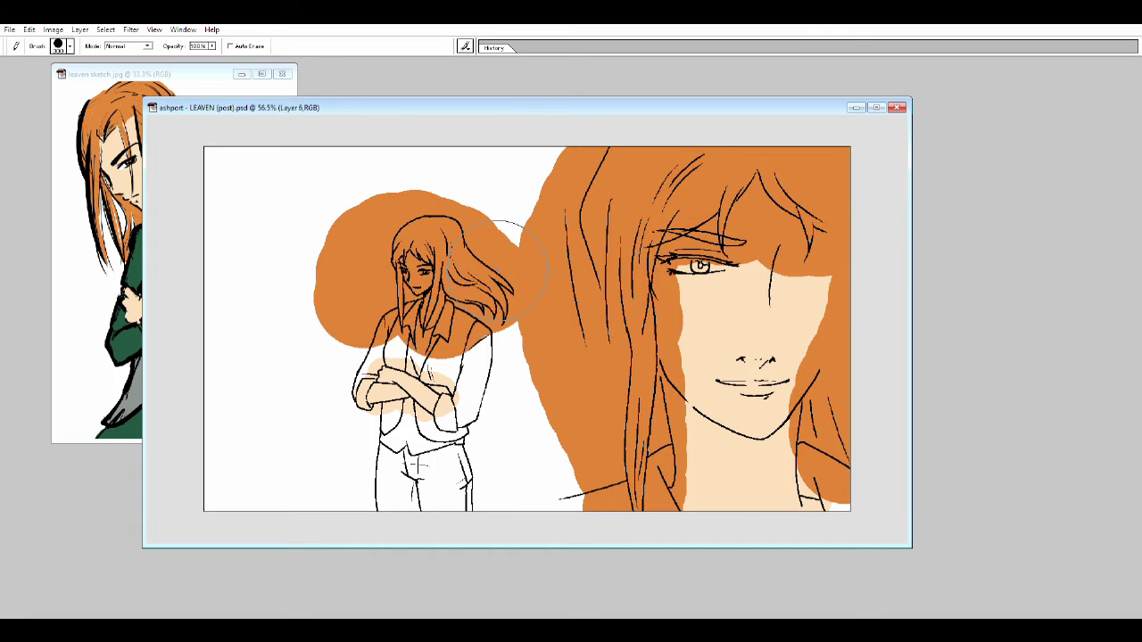
Sample grey from the reference sketch, close it, and paint the small girl's clothes grey.
left_click(129, 258)
key("i")
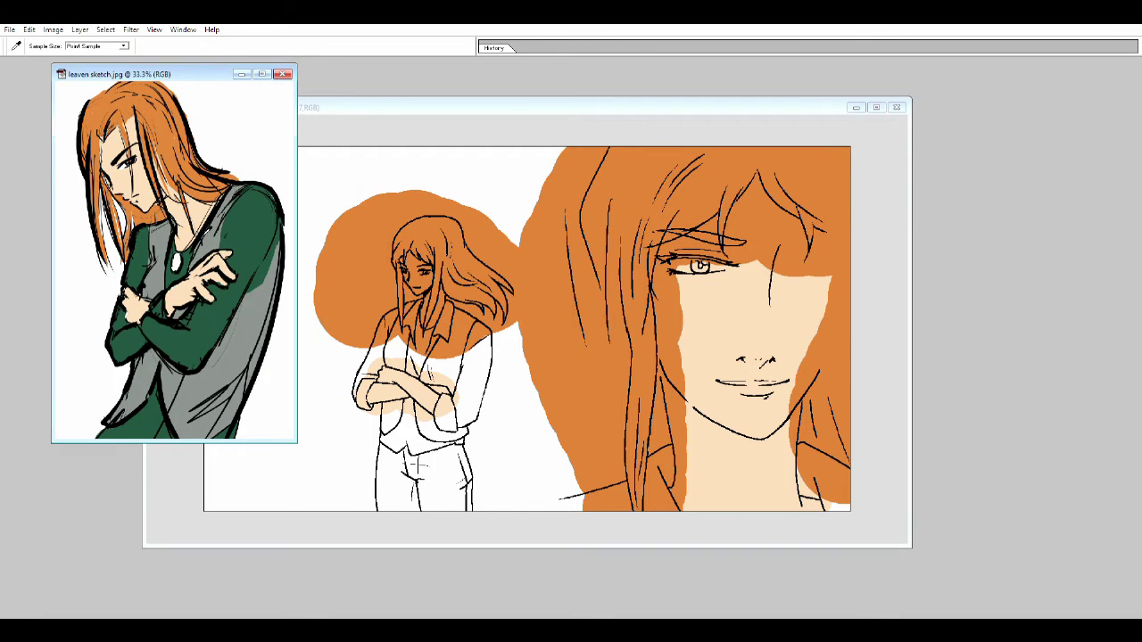
left_click(282, 74)
left_click(877, 107)
key("b")
mouse_move(459, 406)
left_mouse_down()
mouse_move(464, 500)
mouse_move(485, 520)
mouse_move(616, 504)
left_mouse_up()
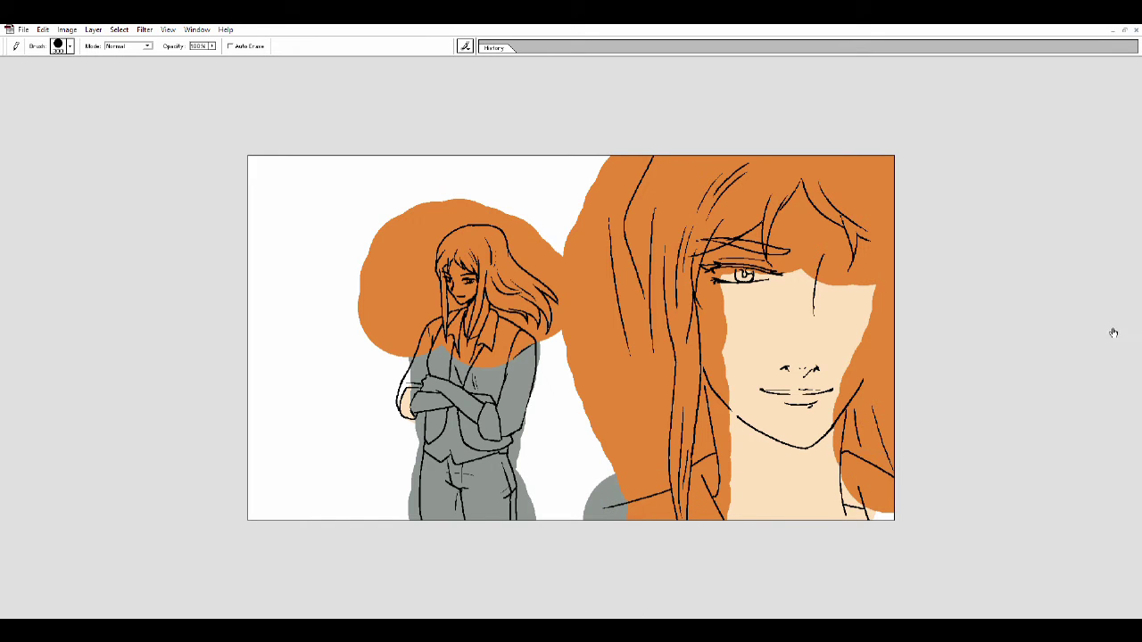
Paint dark green on the large face's collar and the small girl's torso.
left_click_drag(750, 464, 860, 490)
left_click_drag(392, 392, 413, 382)
key("ctrl+z")
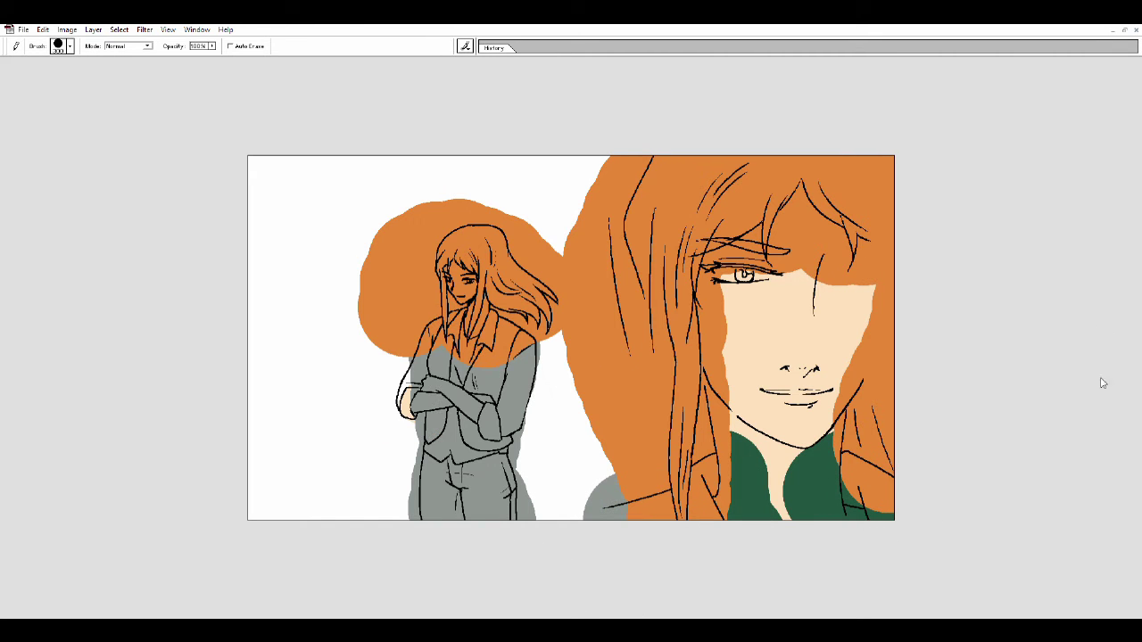
mouse_move(535, 416)
left_mouse_down()
mouse_move(495, 384)
mouse_move(553, 456)
left_mouse_up()
key("ctrl+plus")
key("ctrl+plus")
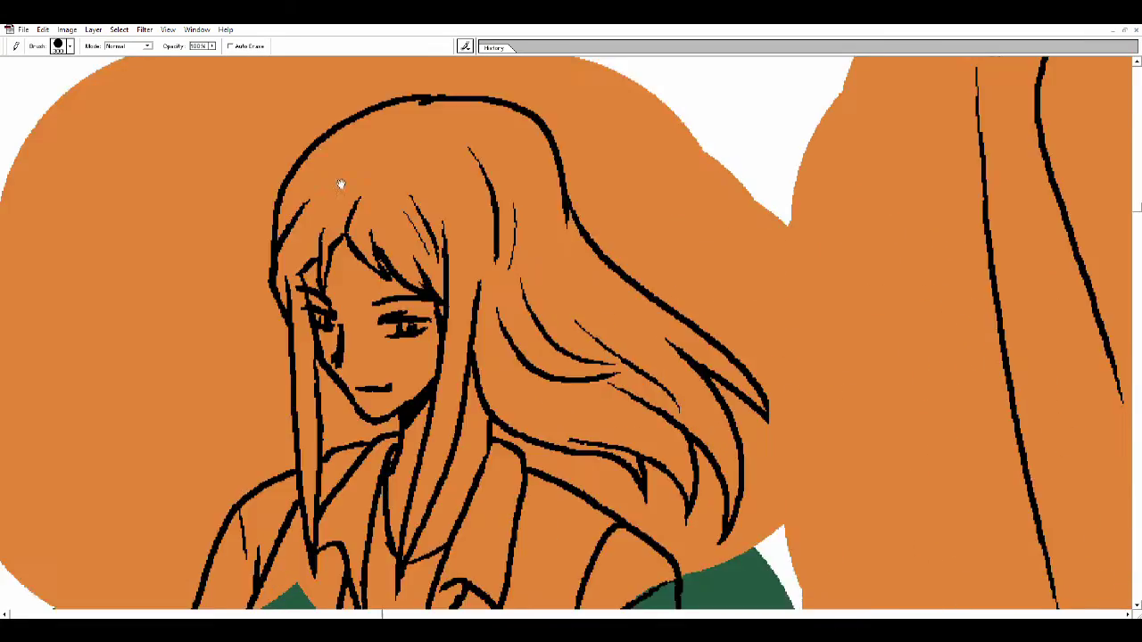
left_click_drag(341, 184, 500, 268)
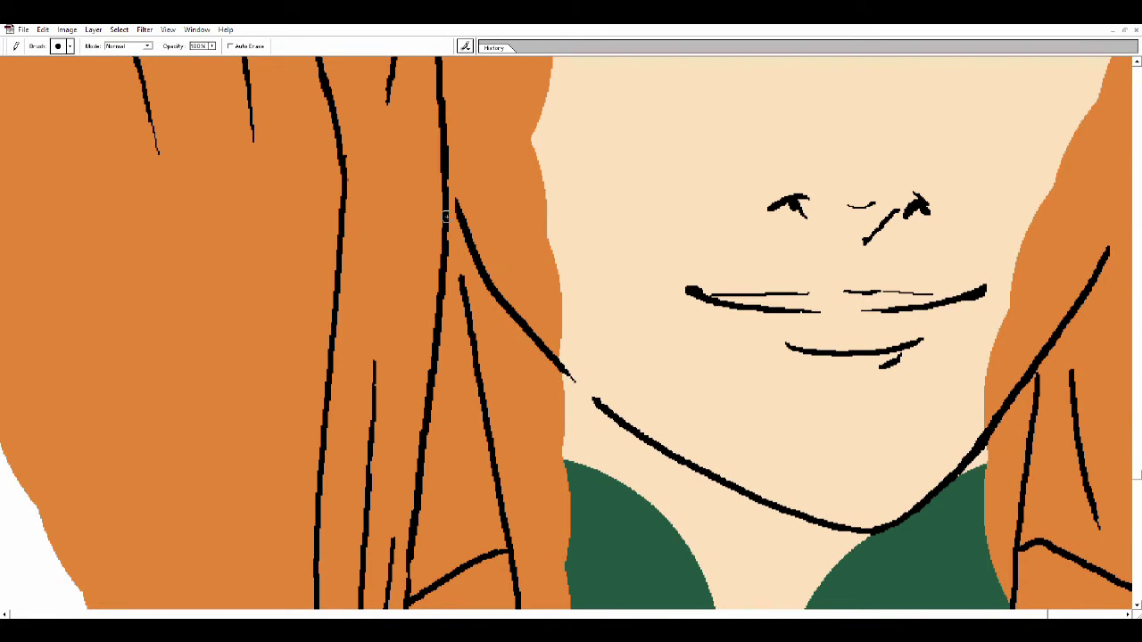
key("ctrl+minus")
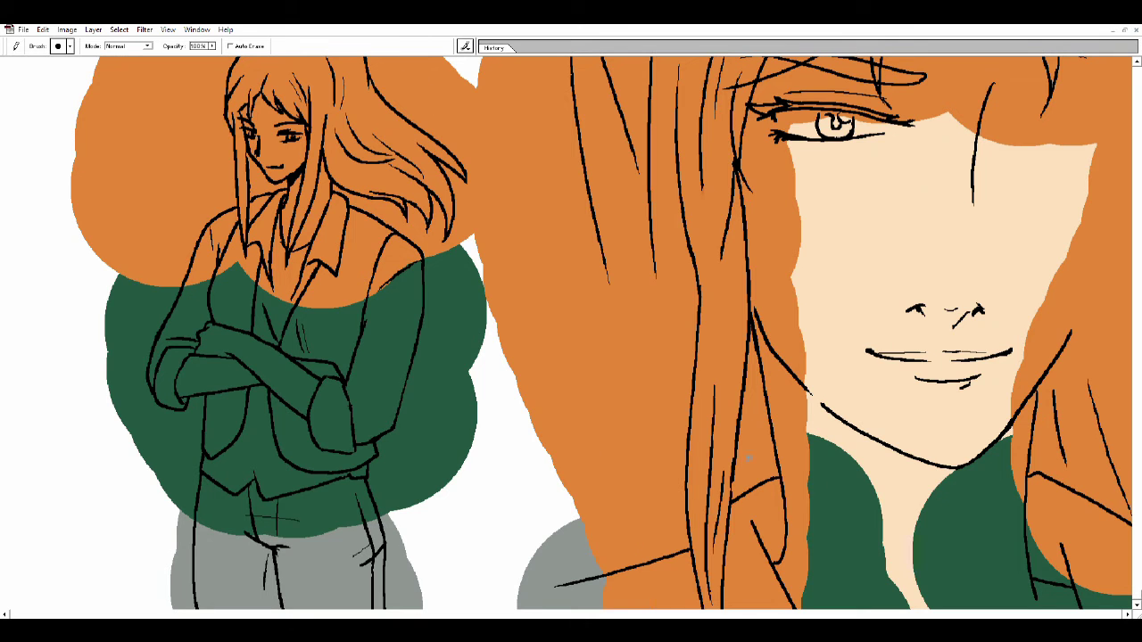
key("ctrl+0")
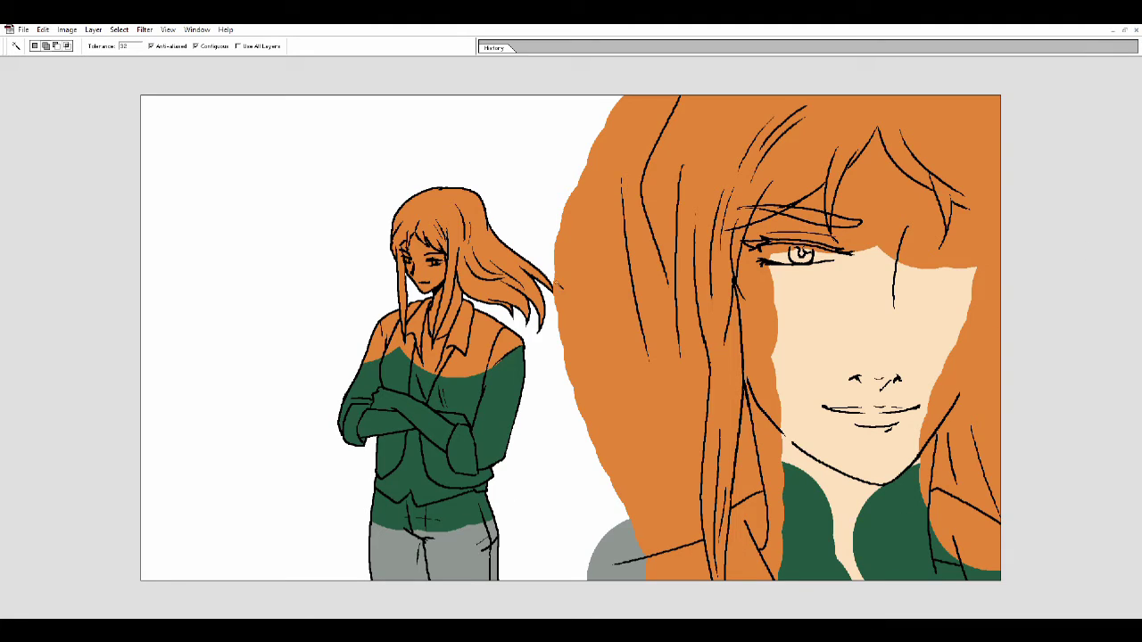
Draw a hard-edged Pencil line along the large face's hair edge.
scroll(429, 263, "up", 1)
scroll(509, 351, "up", 1)
scroll(740, 449, "down", 1)
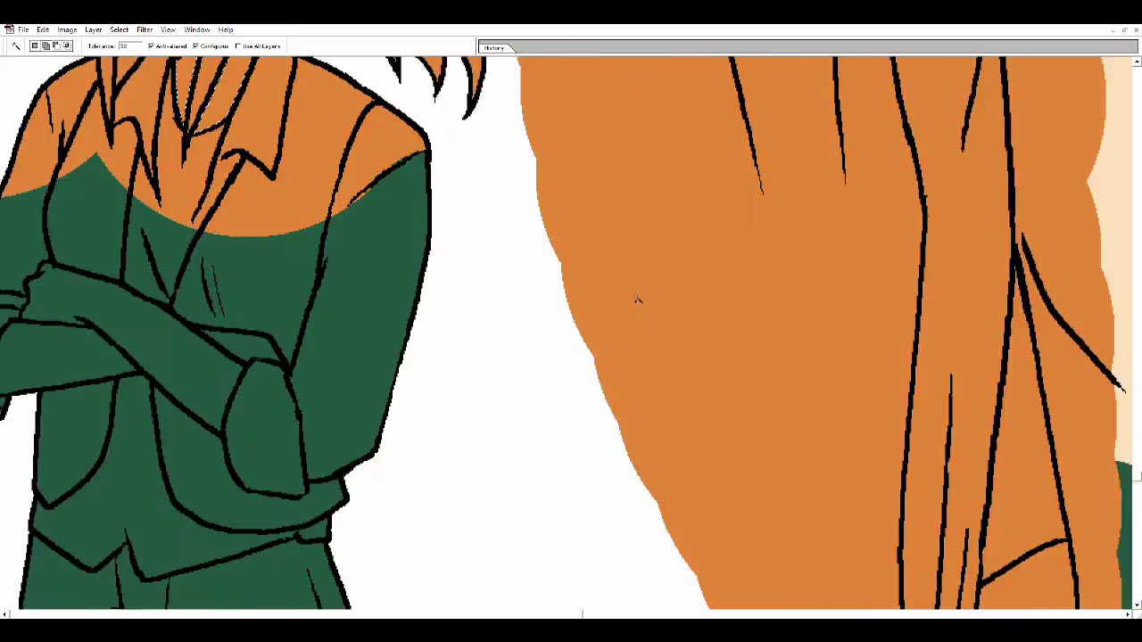
scroll(584, 390, "down", 1)
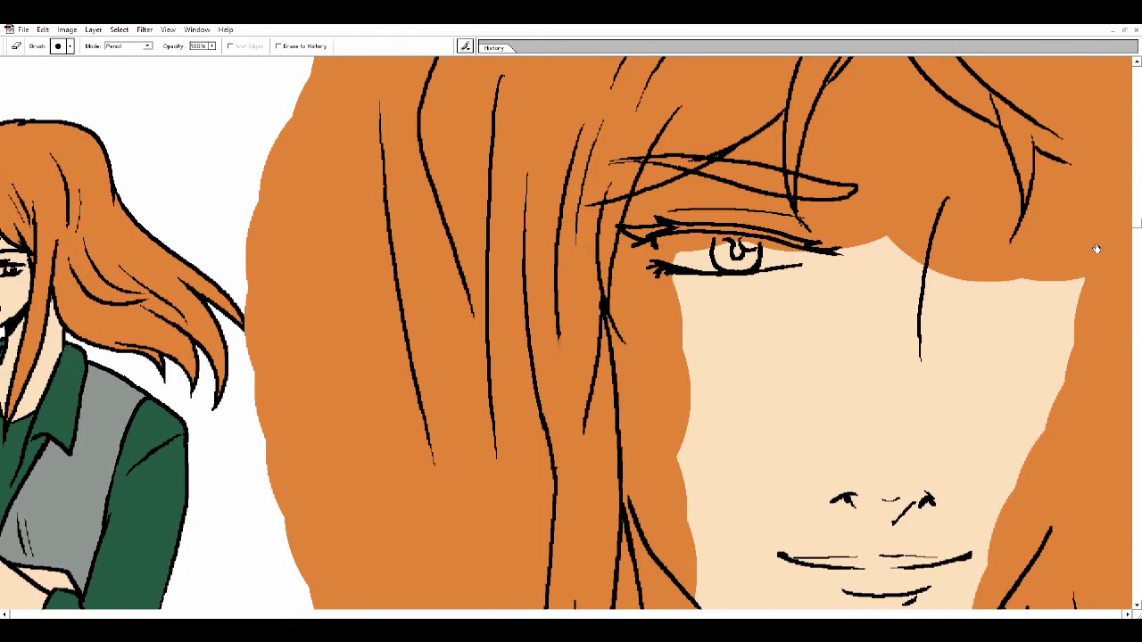
key("b")
scroll(903, 334, "up", 2)
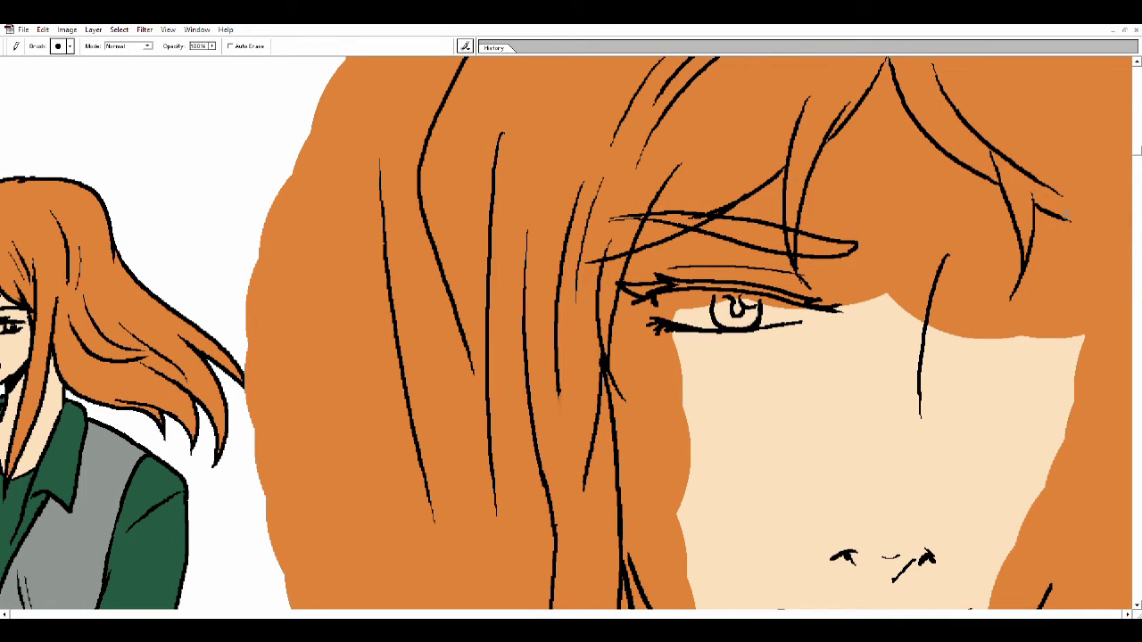
scroll(1071, 268, "down", 7)
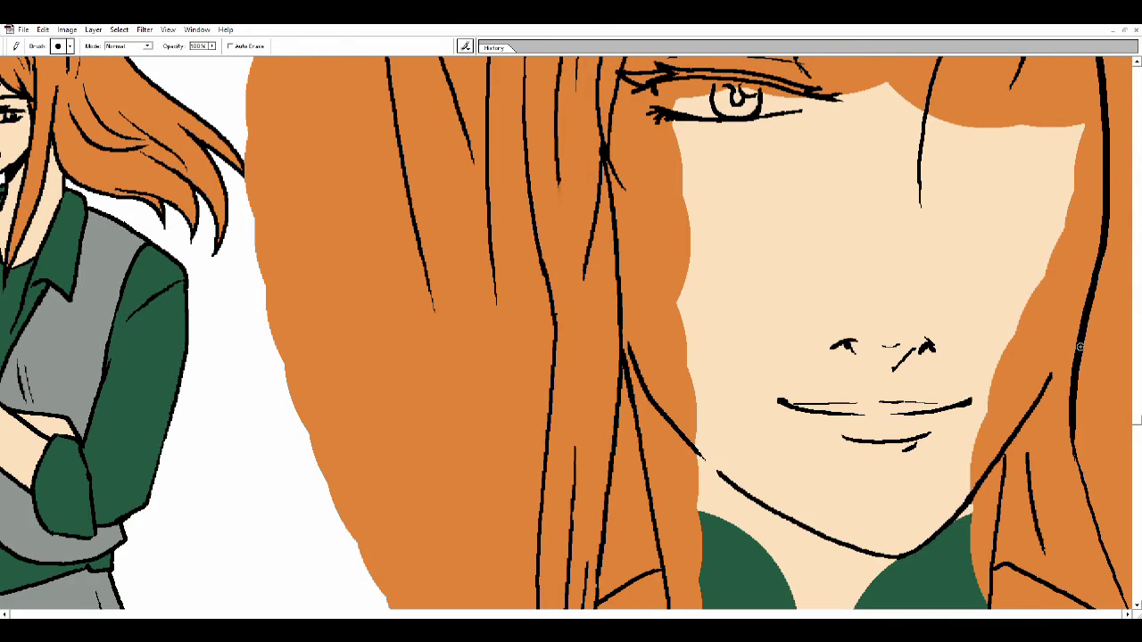
left_click_drag(1083, 307, 1025, 420)
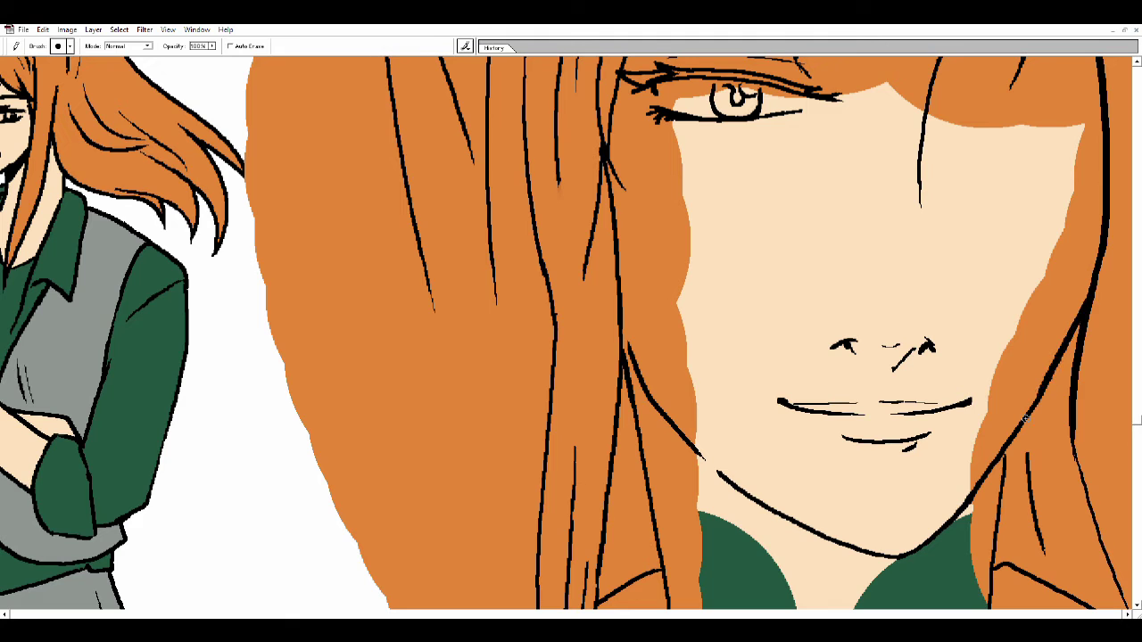
key("ctrl+0")
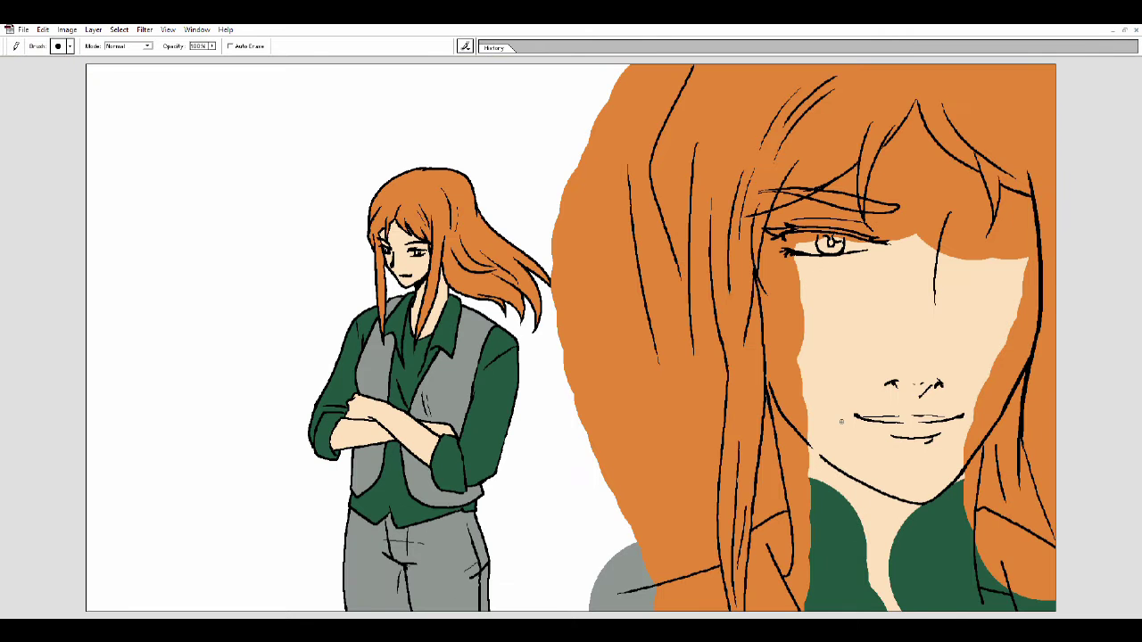
key("w")
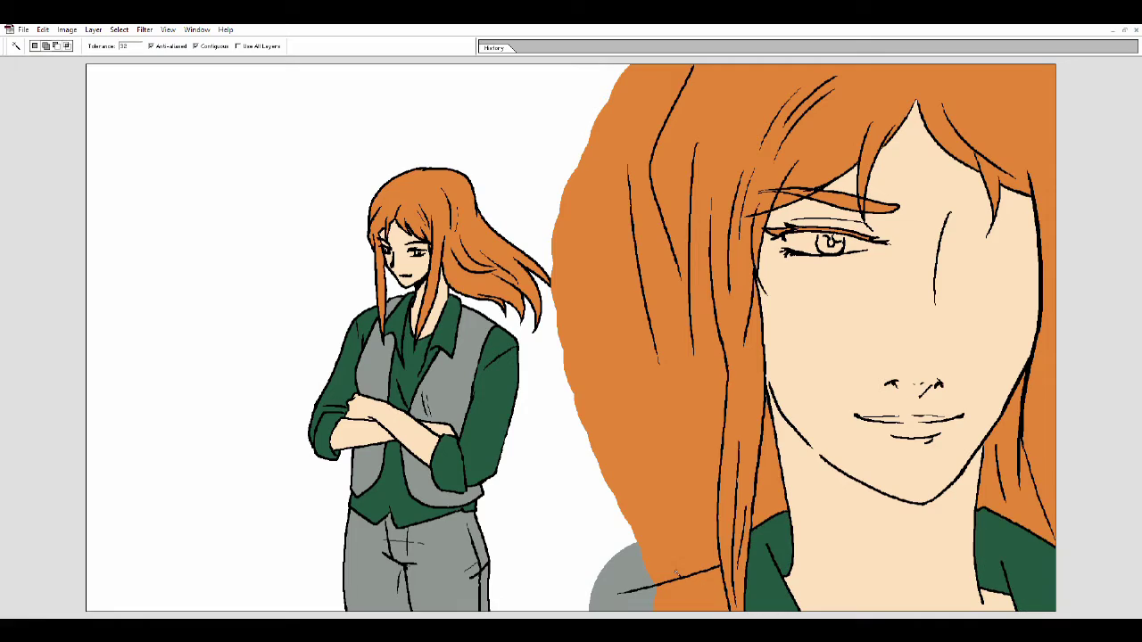
Magic Wand the orange hair beside the large face and erase it to white.
left_click(502, 412)
key("e")
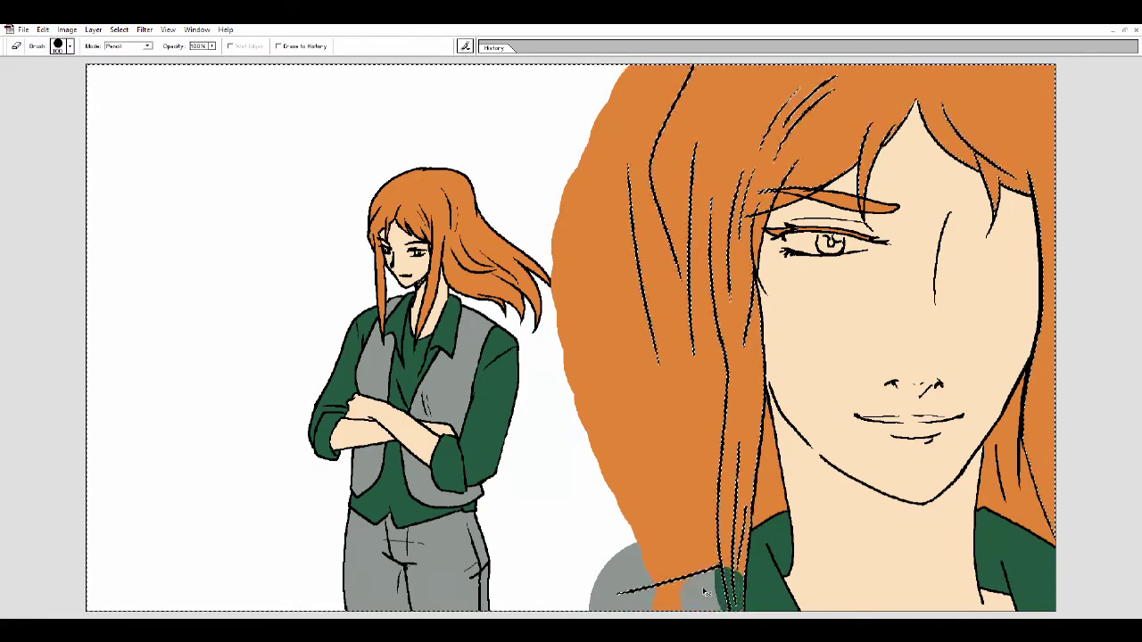
key("ctrl+plus")
left_click_drag(899, 544, 640, 245)
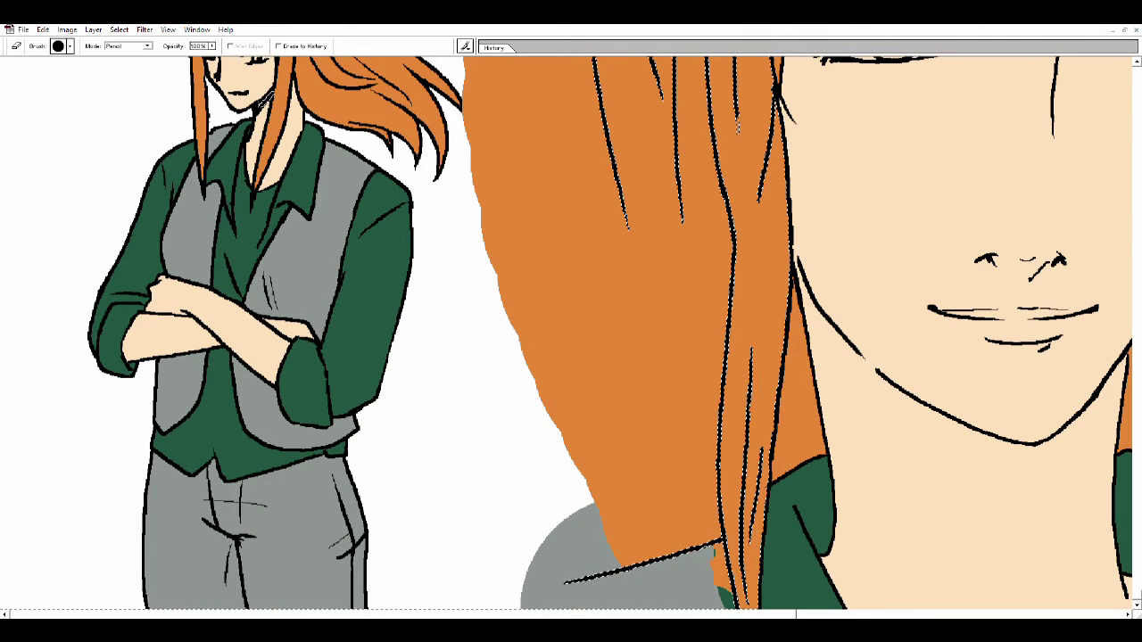
left_click_drag(719, 544, 725, 595)
key("ctrl+alt+0")
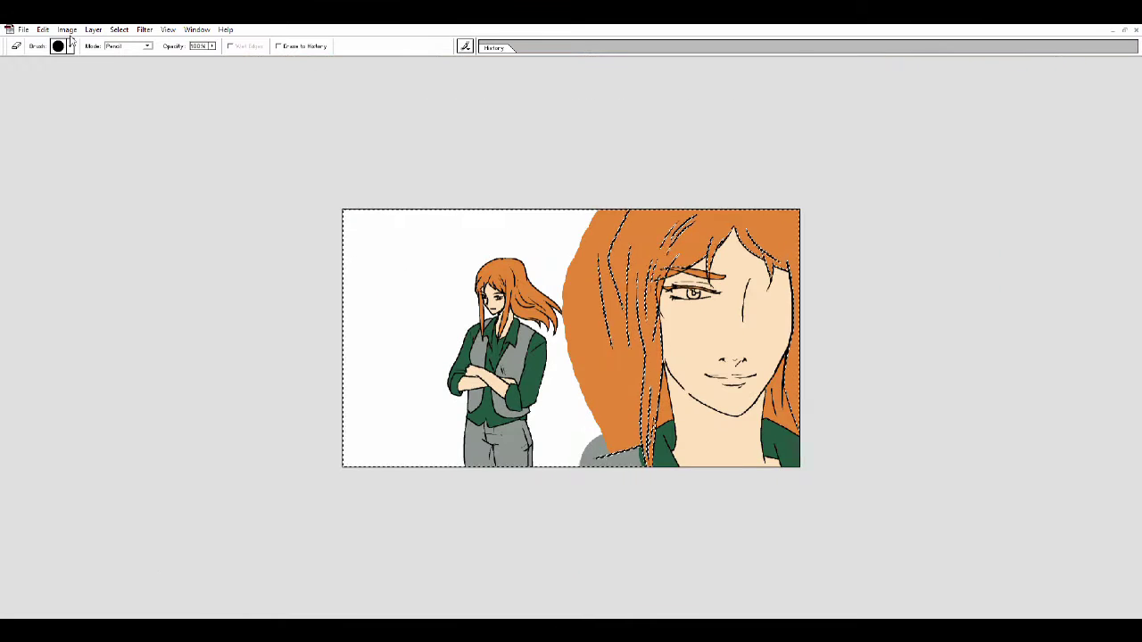
mouse_move(612, 205)
left_mouse_down()
mouse_move(592, 420)
mouse_move(616, 259)
left_mouse_up()
key("ctrl+d")
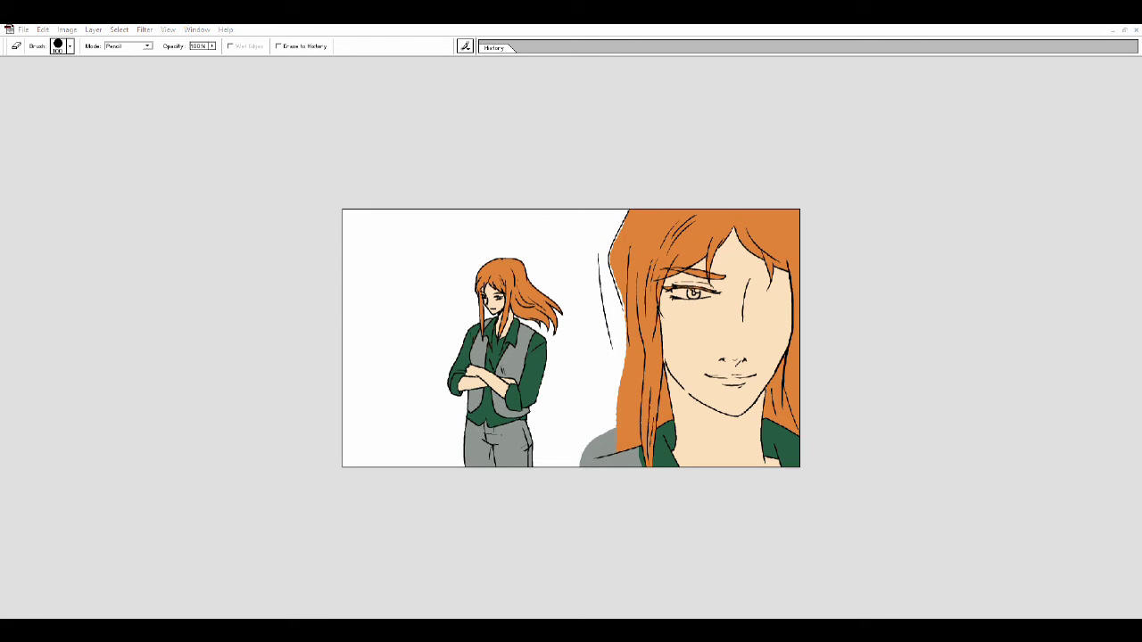
Erase the grey shoulder patch beside the large face's hair.
key("ctrl+plus")
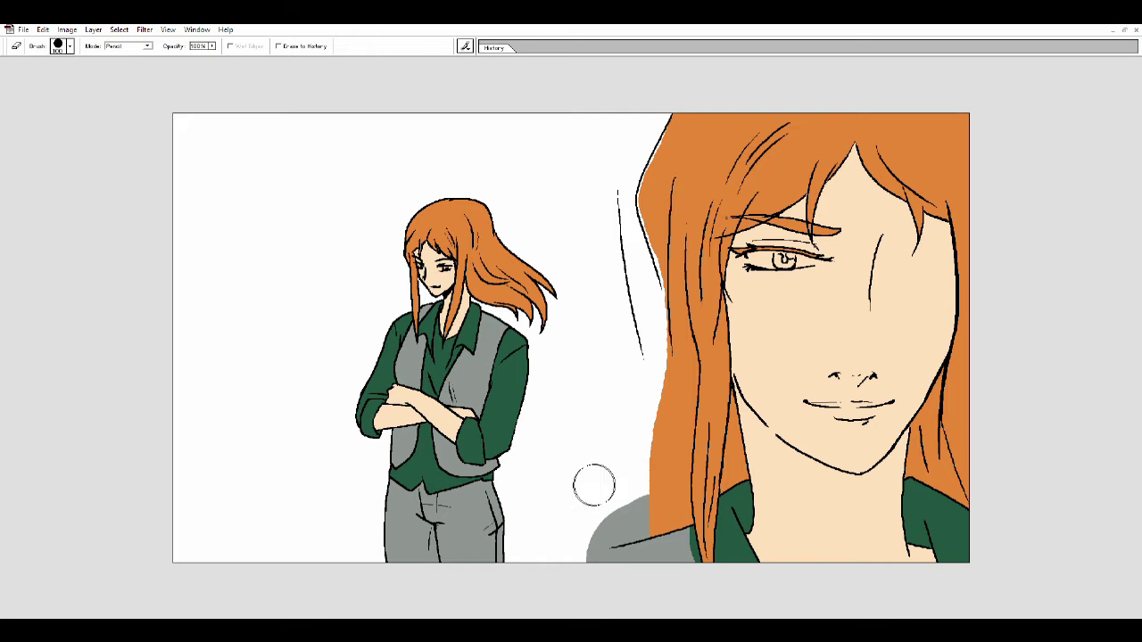
mouse_move(595, 481)
left_mouse_down()
mouse_move(637, 515)
mouse_move(599, 528)
mouse_move(607, 535)
left_mouse_up()
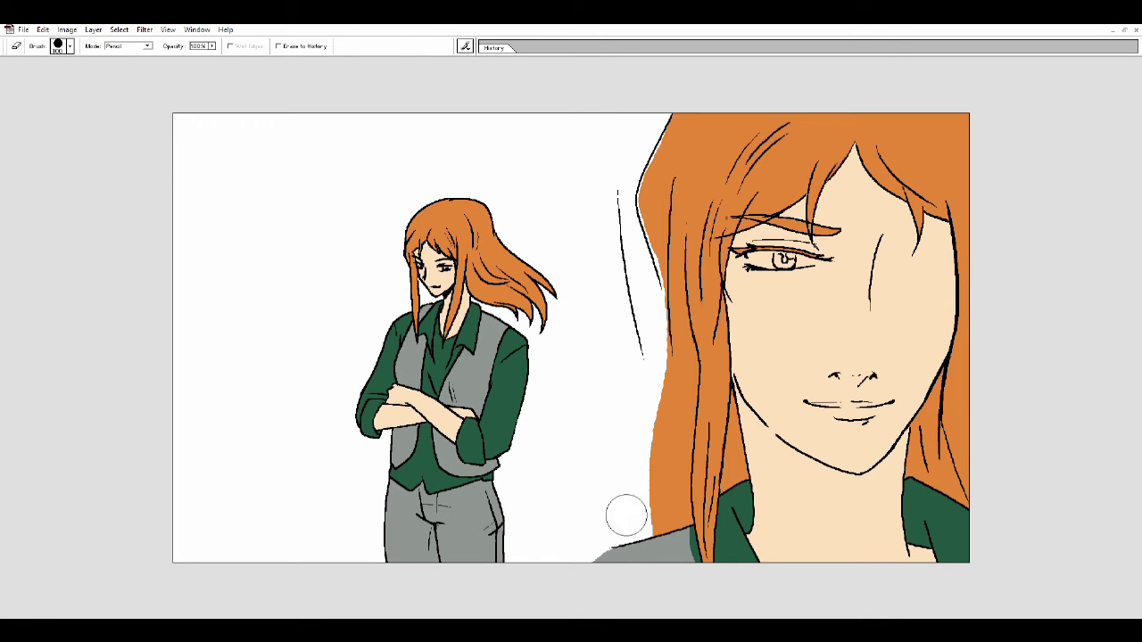
scroll(523, 395, "up", 2)
scroll(523, 395, "up", 2)
Whiten the inside of the large face's eye and thicken its upper lash line.
scroll(453, 369, "up", 2)
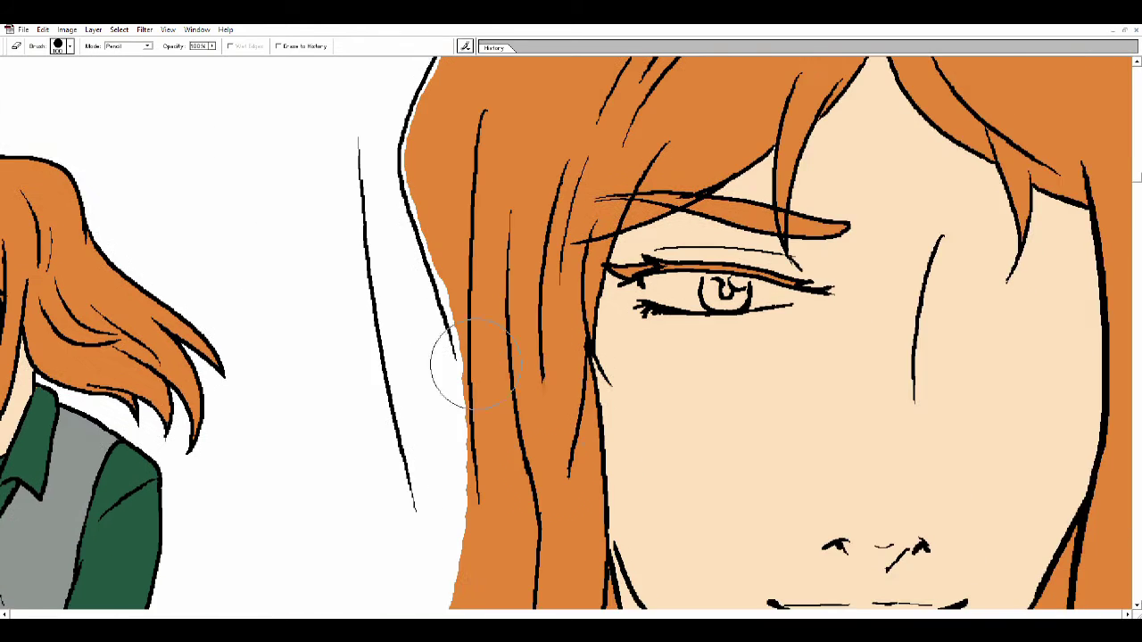
mouse_move(706, 291)
left_mouse_down()
mouse_move(741, 295)
mouse_move(657, 280)
left_mouse_up()
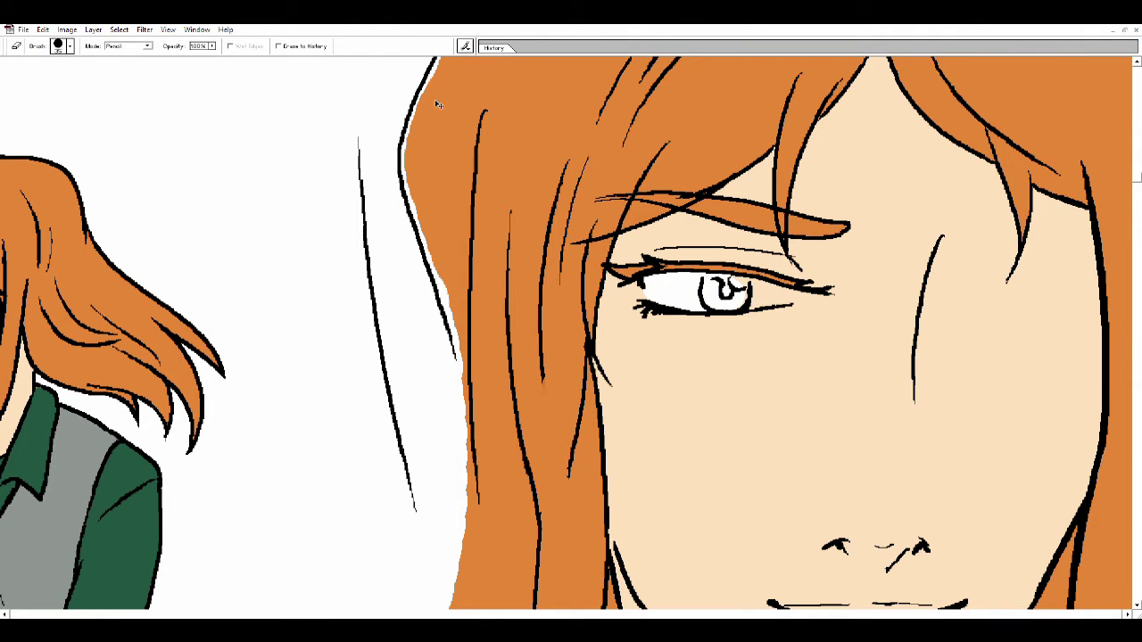
key("bracketright")
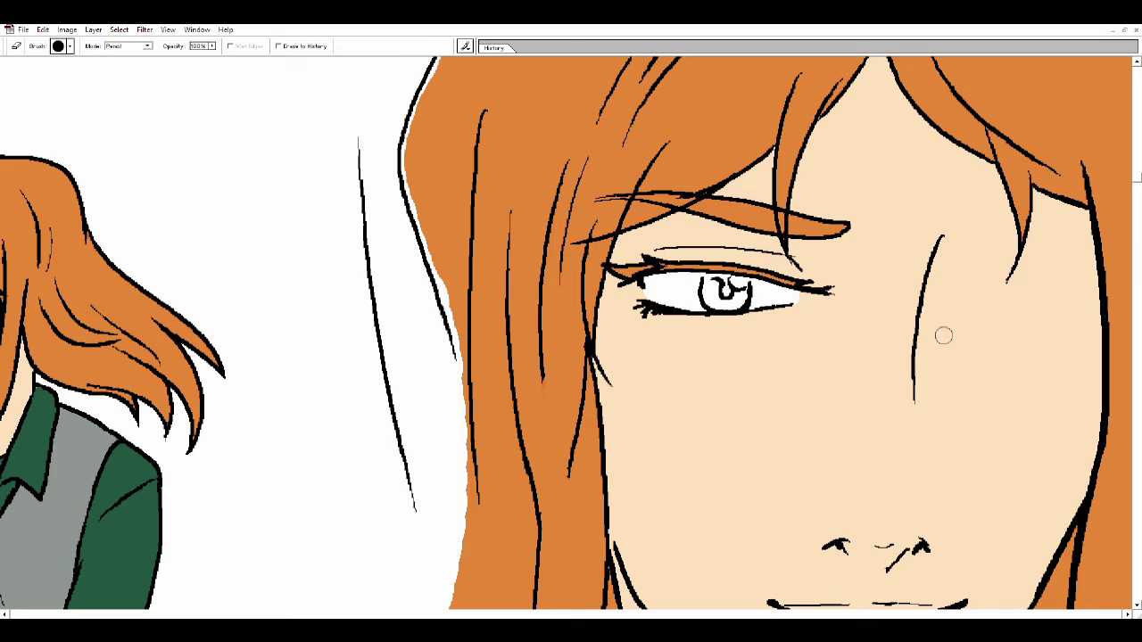
key("b")
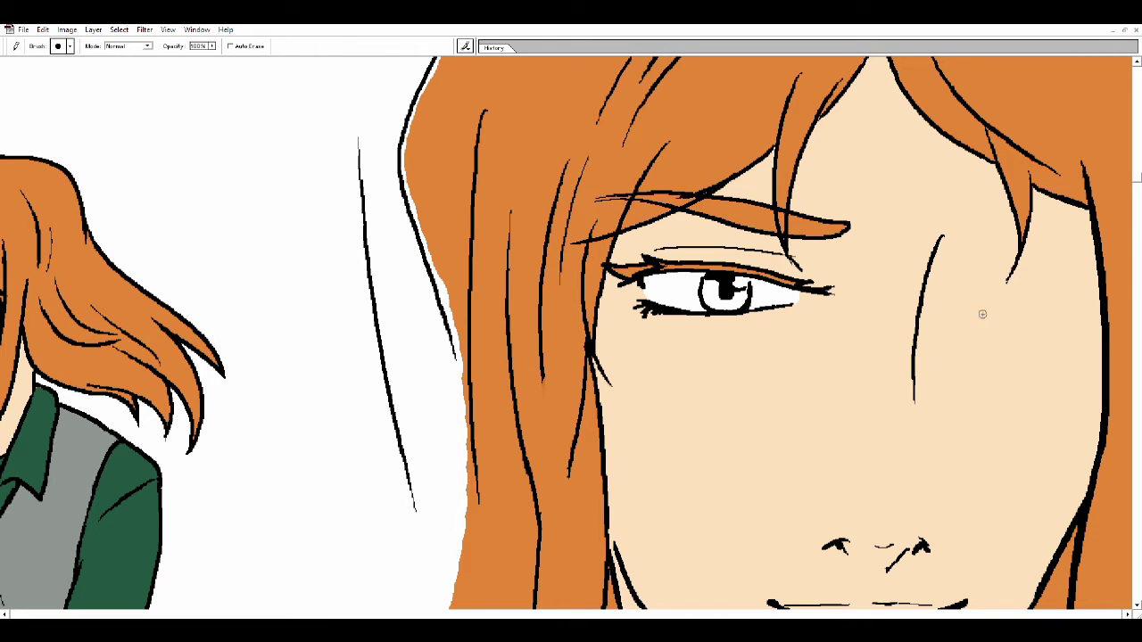
mouse_move(612, 268)
left_mouse_down()
mouse_move(689, 264)
mouse_move(808, 291)
left_mouse_up()
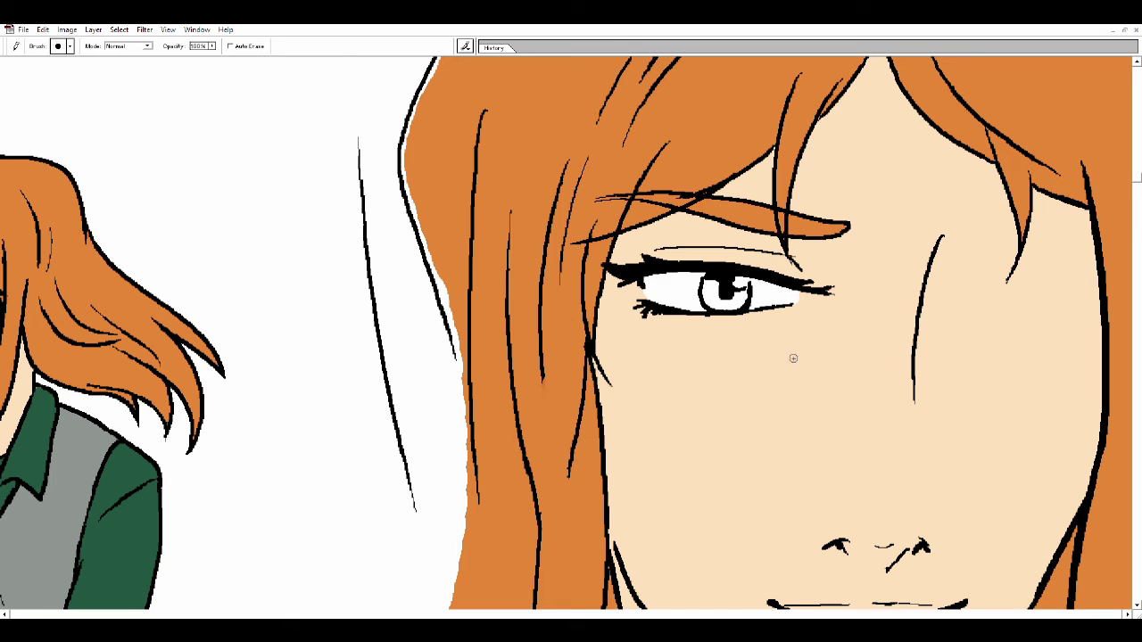
Sample a colour and paint the large face's iris orange-brown.
key("i")
key("b")
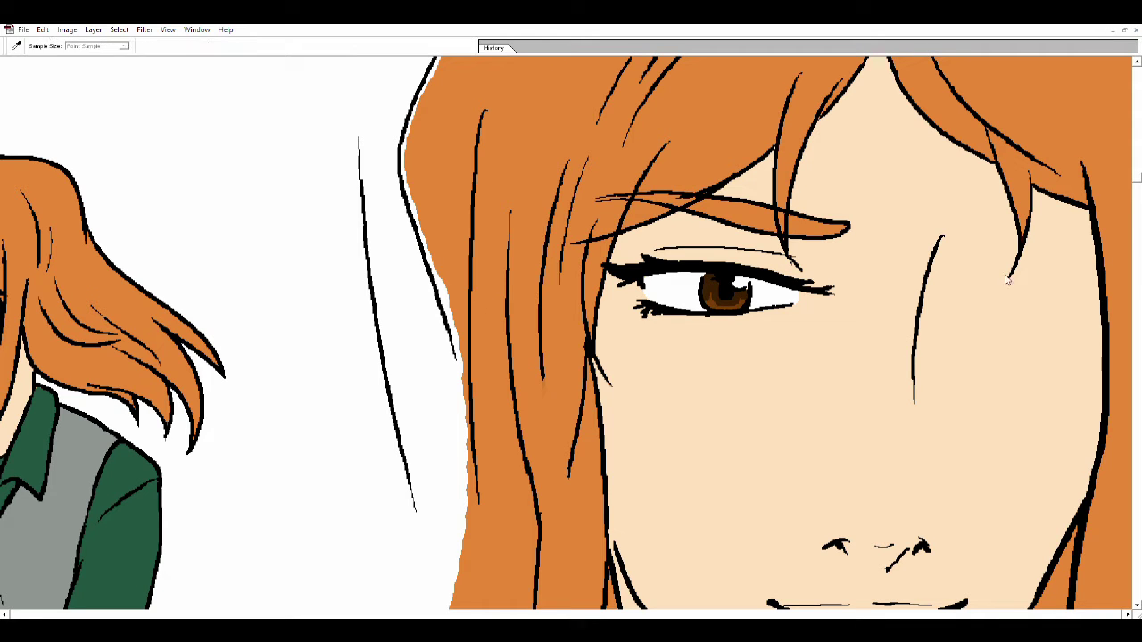
left_click_drag(709, 287, 712, 302)
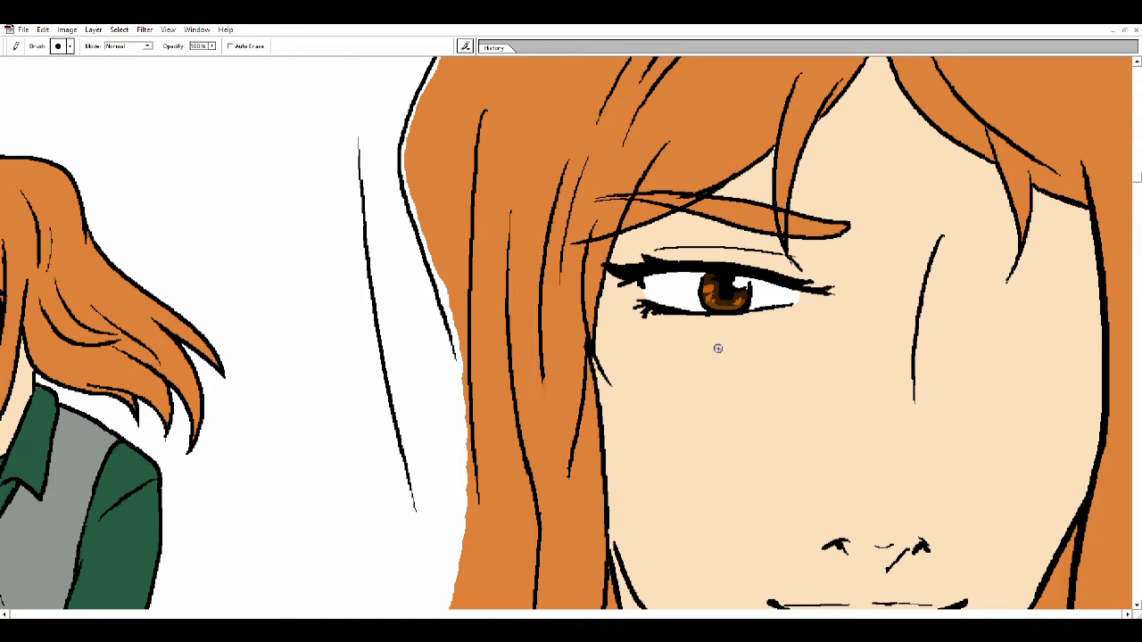
key("ctrl+0")
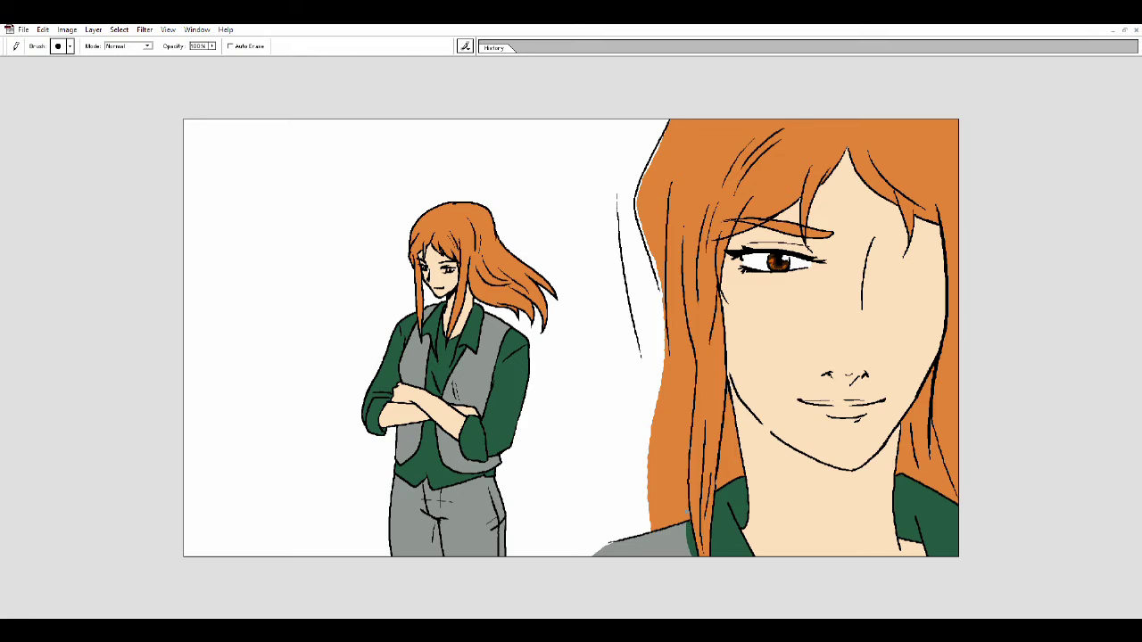
scroll(459, 215, "up", 3)
scroll(520, 216, "up", 1)
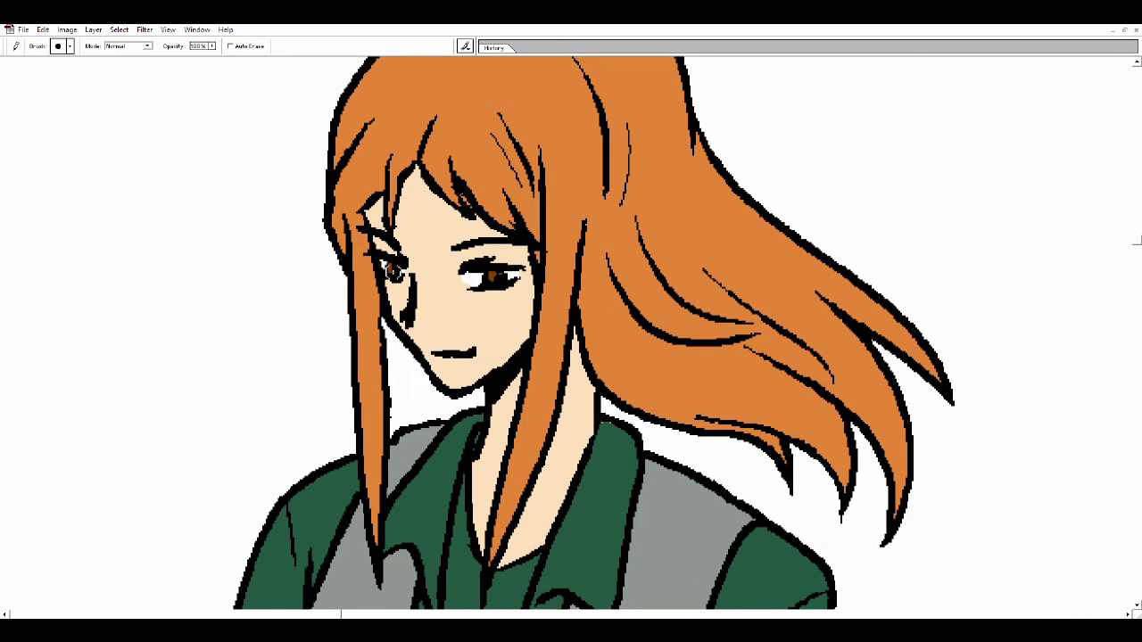
key("e")
scroll(665, 412, "down", 4)
key("w")
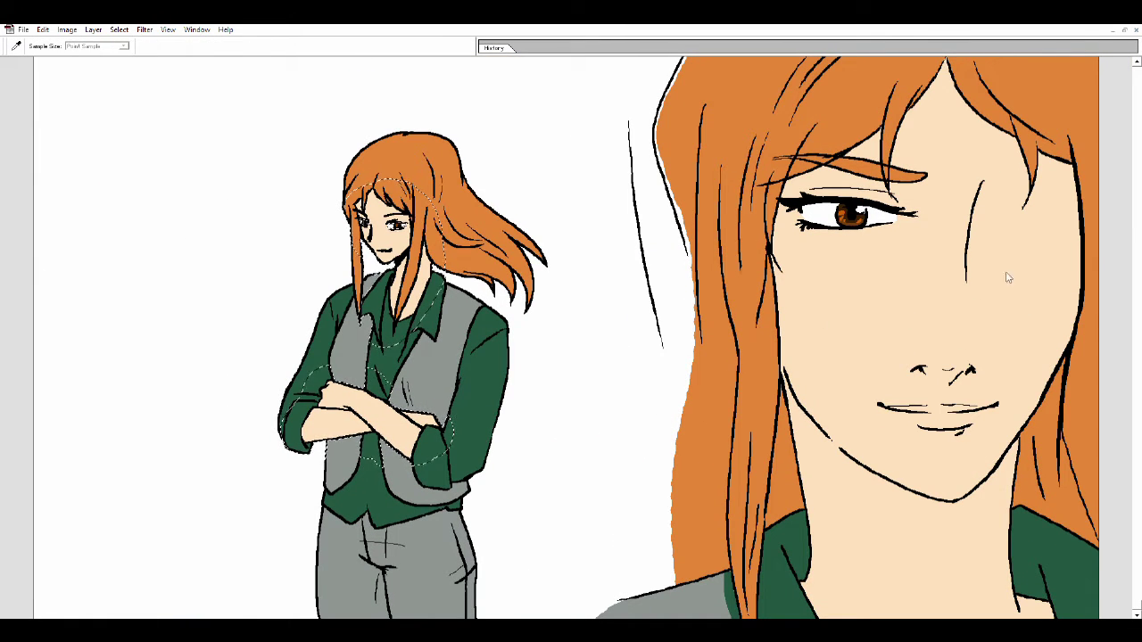
Shade the small girl's crossed forearms with a darker skin tone.
key("b")
key("]")
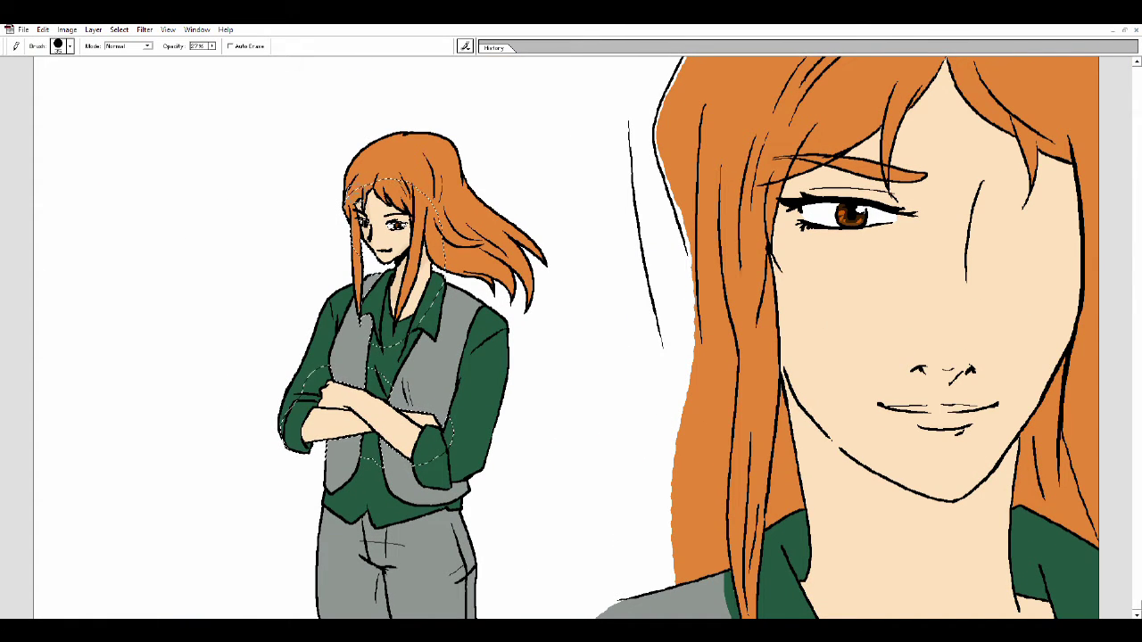
mouse_move(308, 437)
left_mouse_down()
mouse_move(330, 411)
mouse_move(370, 456)
left_mouse_up()
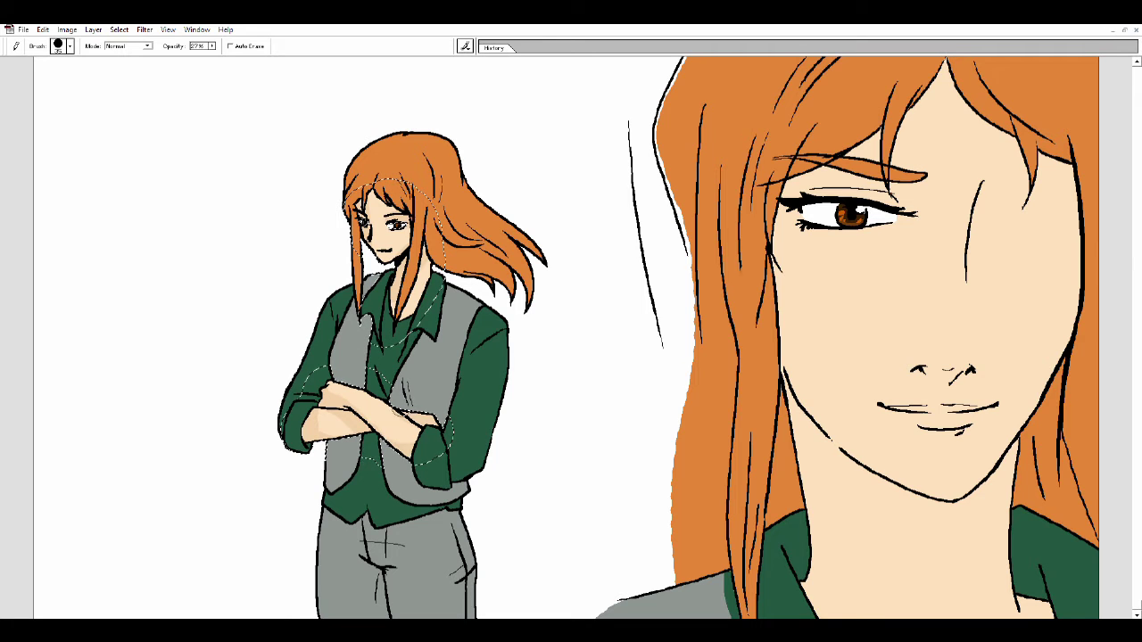
left_click_drag(308, 415, 337, 455)
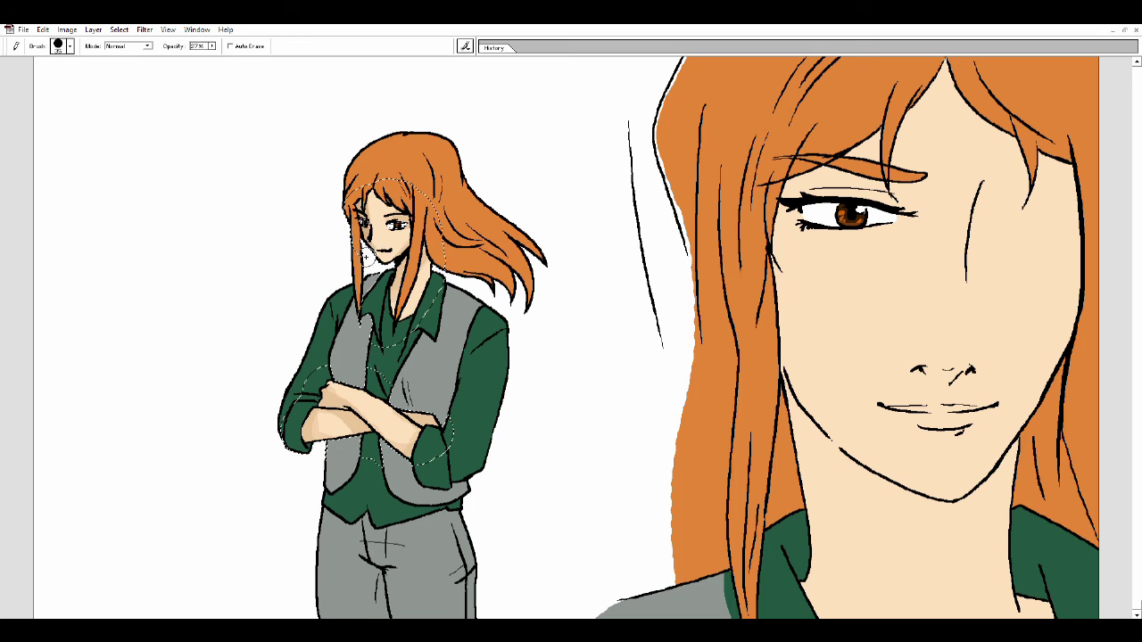
left_click_drag(326, 392, 366, 425)
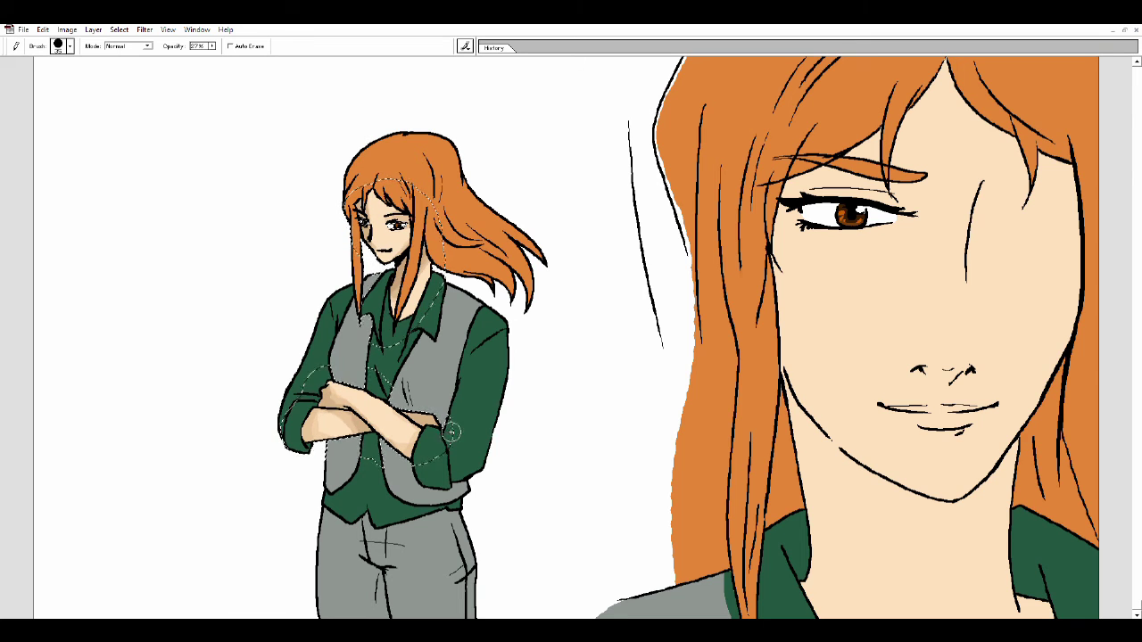
Select the girl's clothing and shade the vest and upper trousers darker grey.
key("ctrl+d")
key("w")
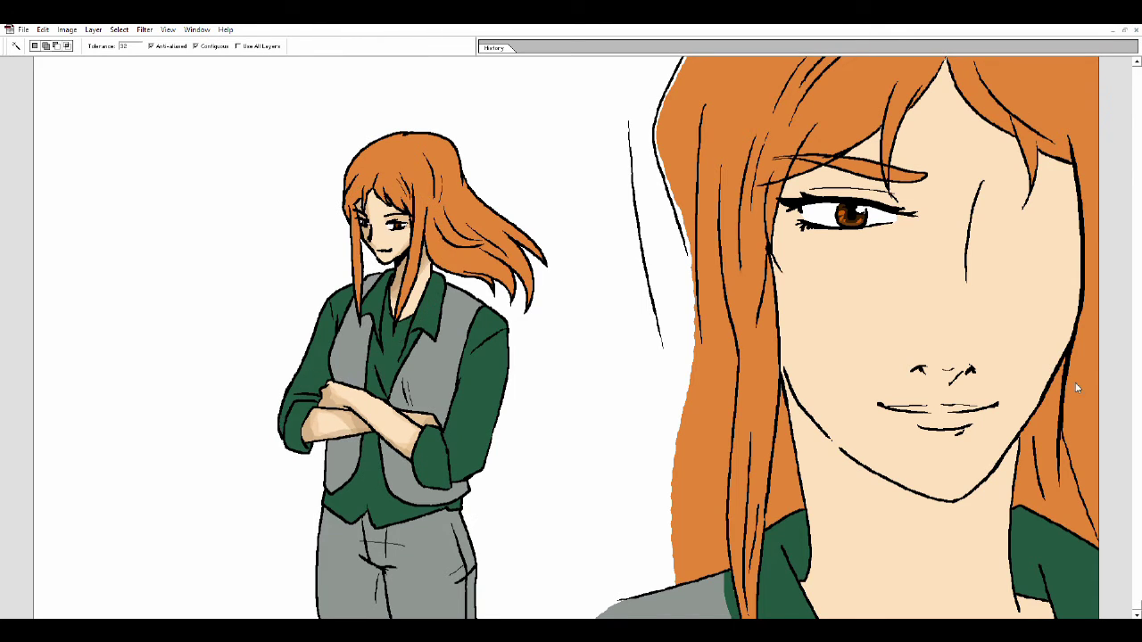
left_click(511, 389)
key("i")
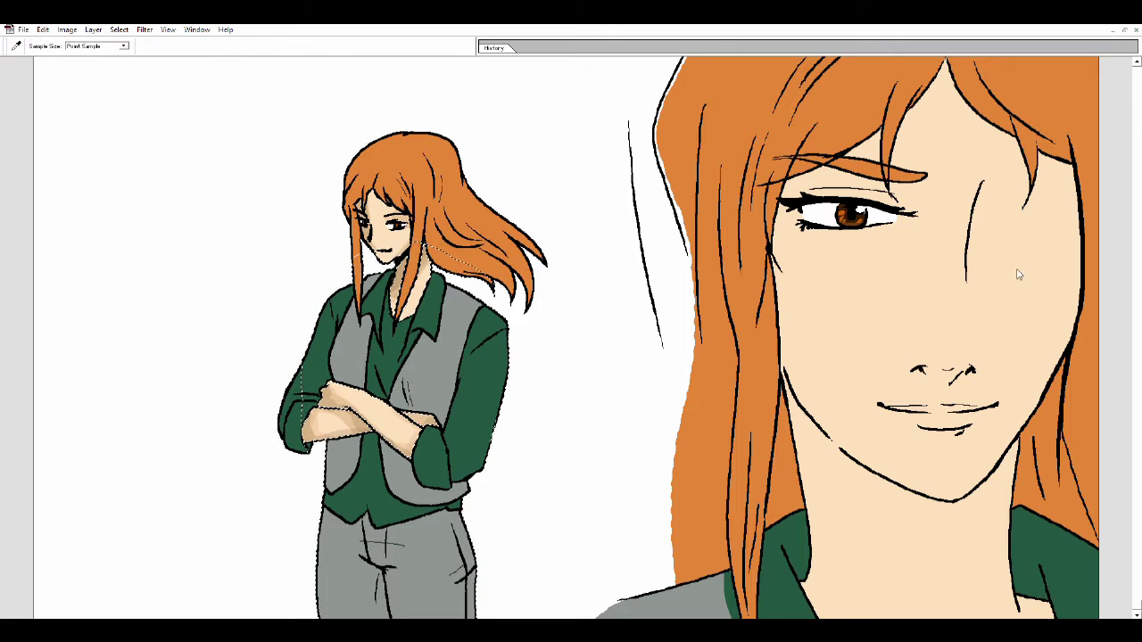
key("b")
left_click_drag(337, 357, 451, 379)
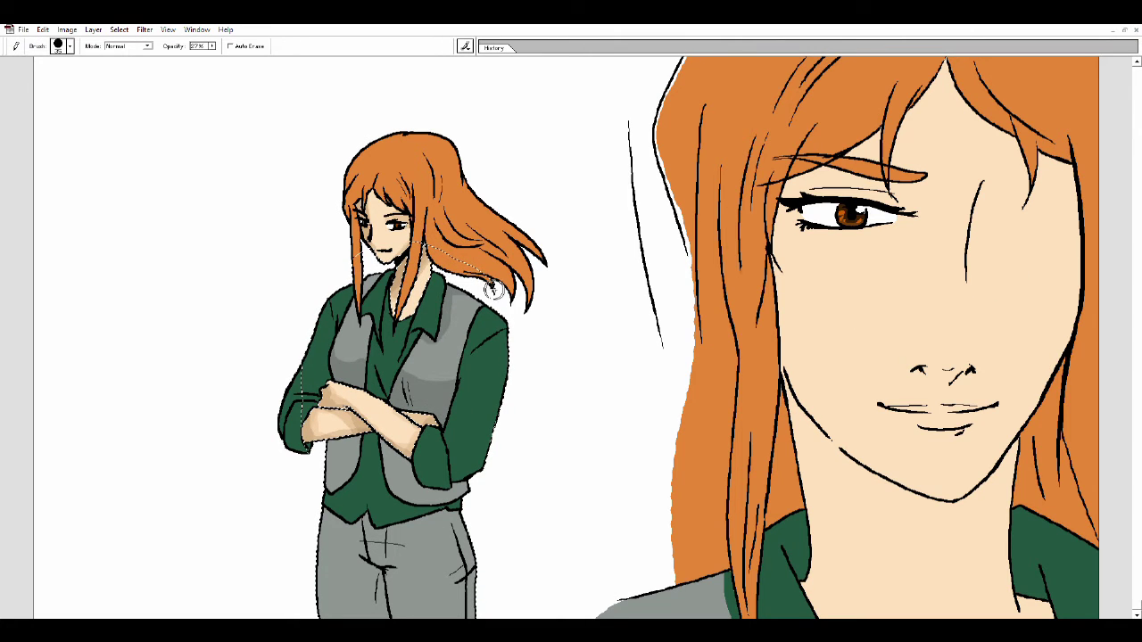
mouse_move(447, 558)
left_mouse_down()
mouse_move(393, 460)
mouse_move(348, 531)
mouse_move(383, 616)
left_mouse_up()
left_click_drag(473, 616, 446, 527)
left_click_drag(353, 526, 384, 616)
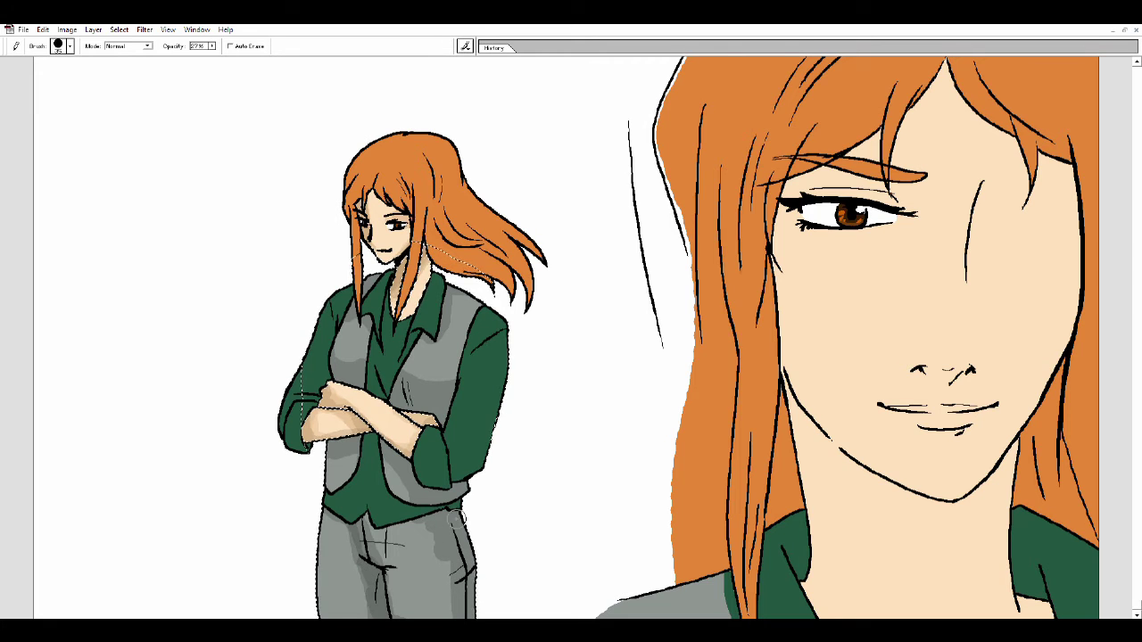
Add grey shading along the trousers' edges and creases and the lower vest.
left_click_drag(451, 491, 473, 615)
left_click_drag(324, 482, 330, 615)
left_click_drag(316, 522, 353, 615)
left_click_drag(356, 527, 383, 615)
left_click_drag(326, 486, 335, 616)
mouse_move(339, 522)
left_mouse_down()
mouse_move(384, 616)
mouse_move(397, 616)
left_mouse_up()
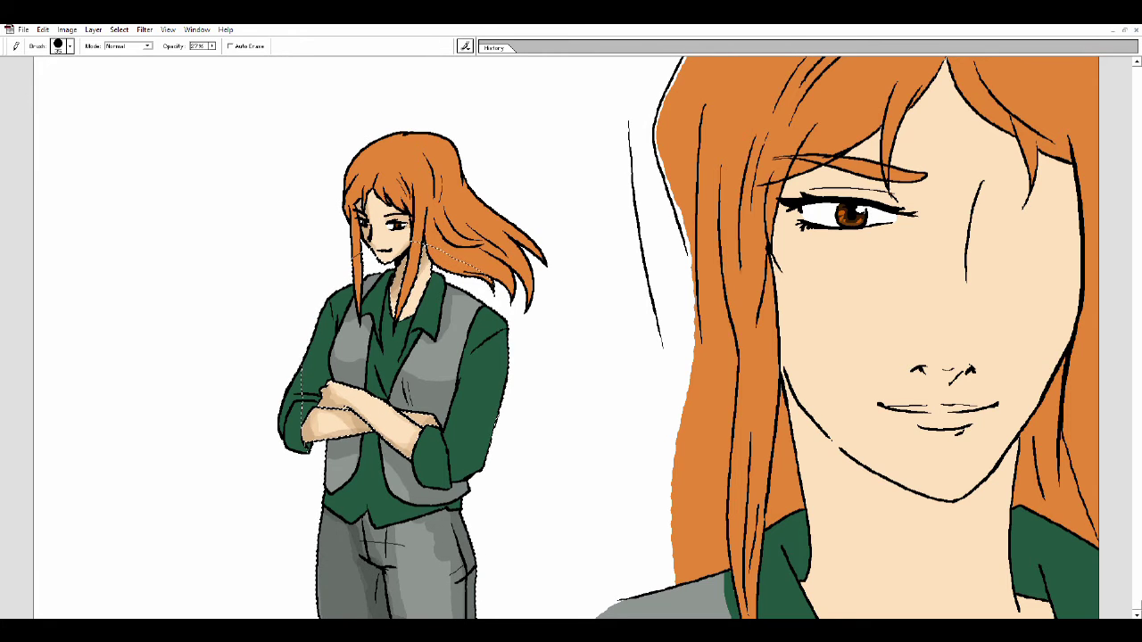
left_click_drag(339, 304, 357, 366)
left_click_drag(330, 459, 353, 490)
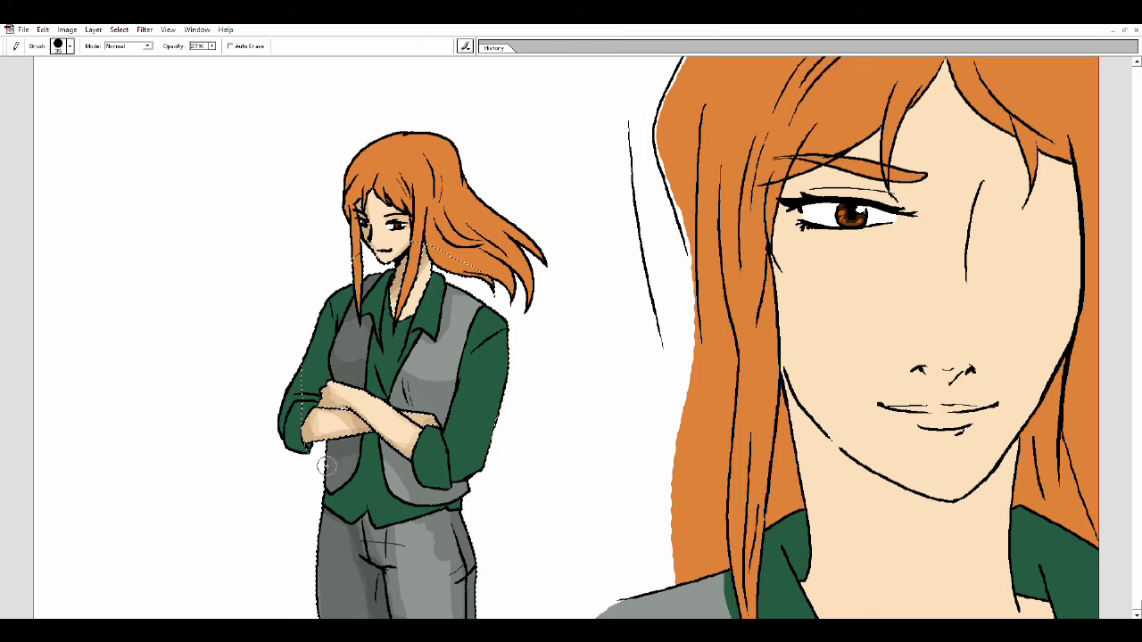
left_click_drag(435, 346, 407, 374)
Highlight the left sleeve in lighter green and deepen the vest's edge shading.
key("w")
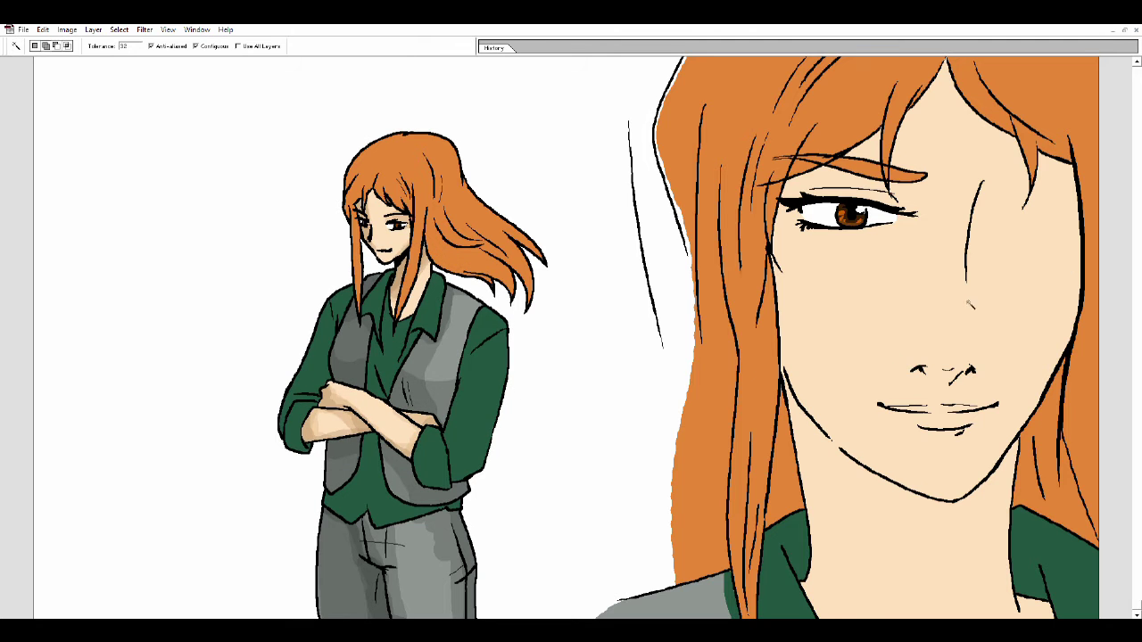
left_click(480, 400, "shift")
key("b")
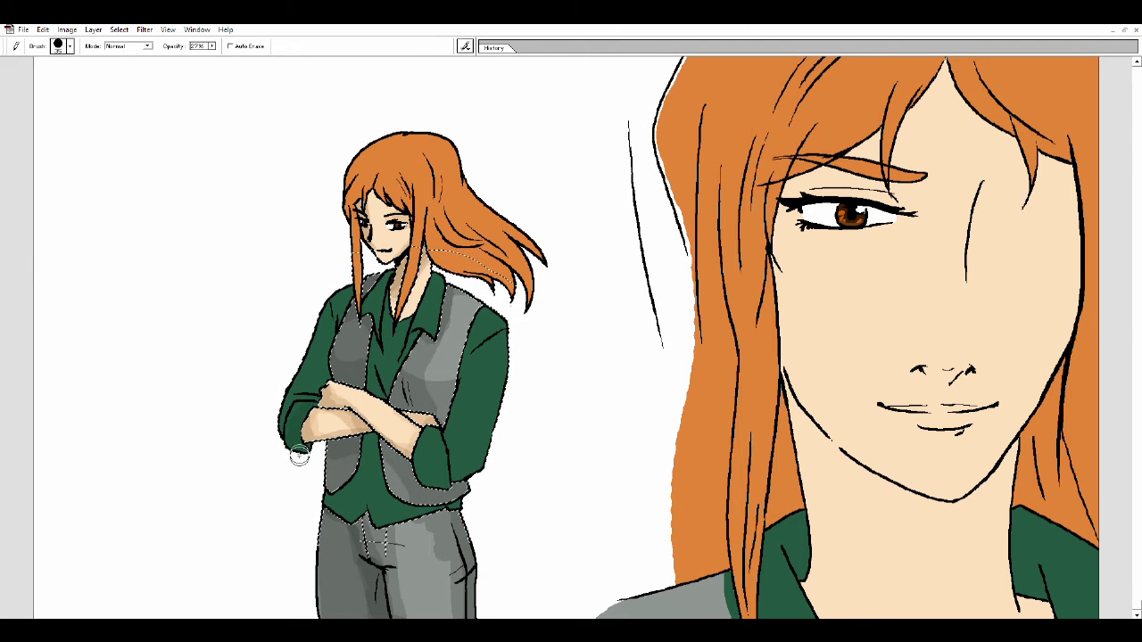
left_click_drag(322, 359, 294, 392)
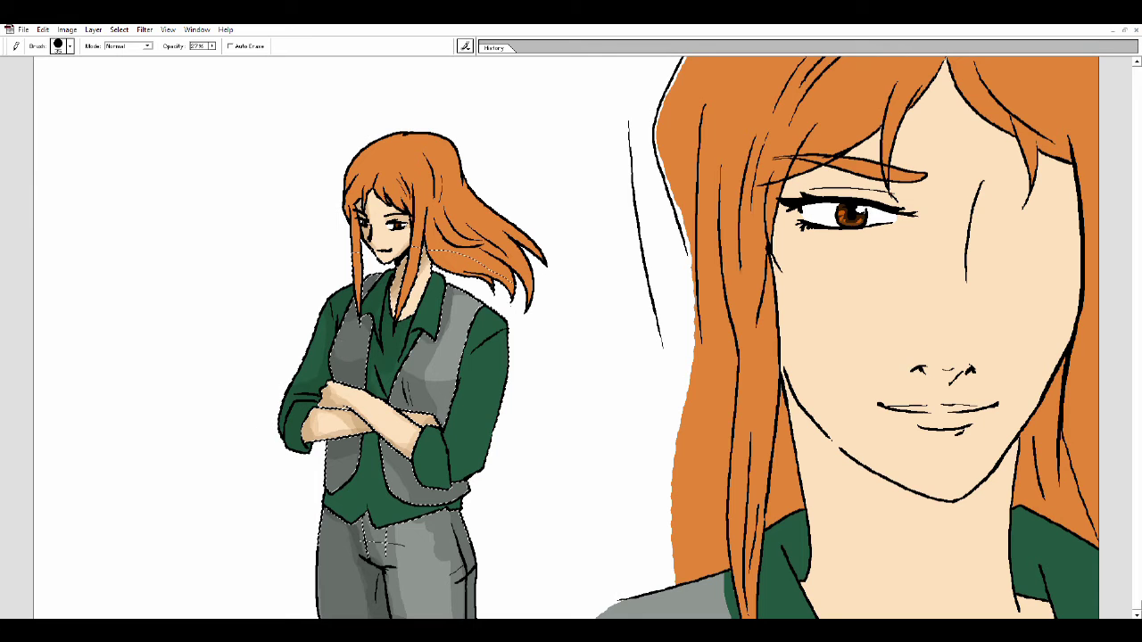
left_click_drag(461, 365, 482, 485)
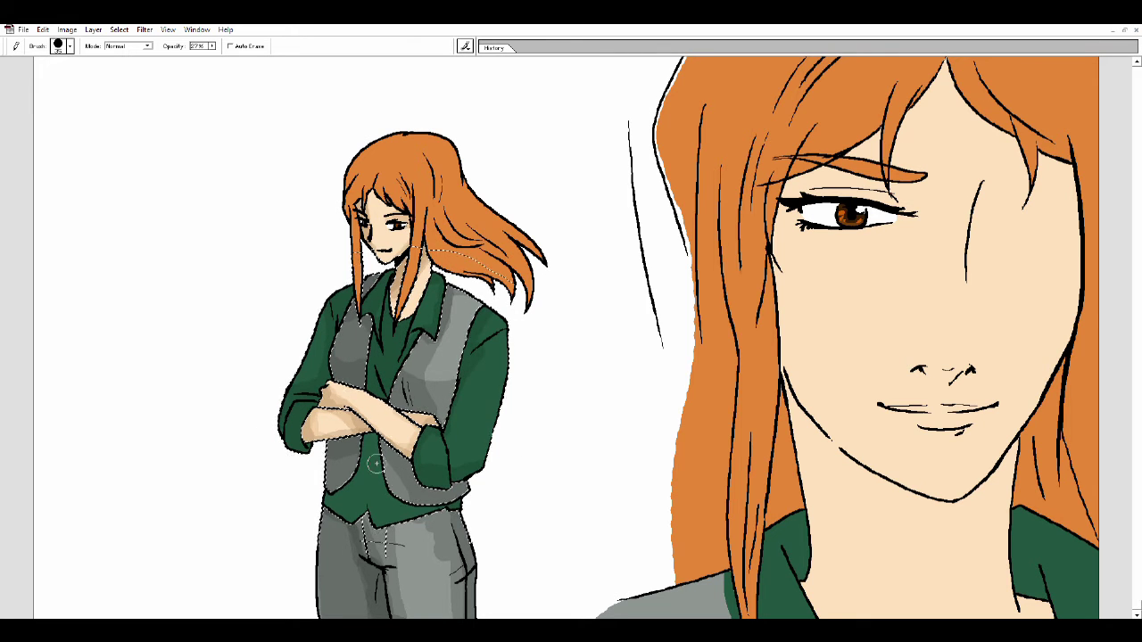
left_click_drag(366, 433, 331, 478)
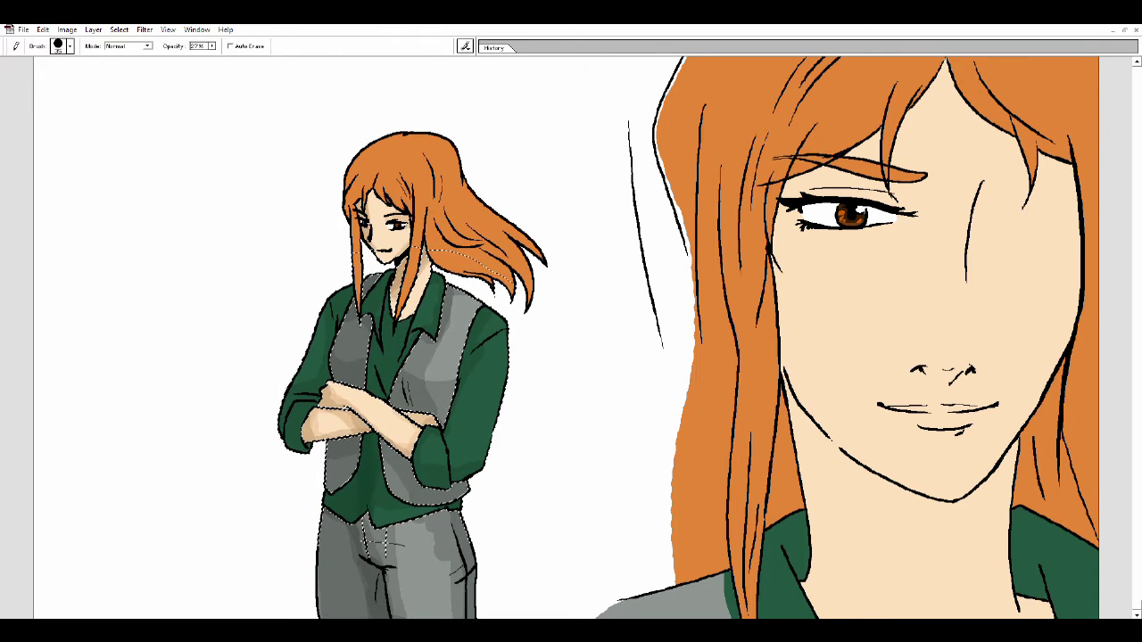
mouse_move(379, 354)
left_mouse_down()
mouse_move(393, 355)
mouse_move(483, 529)
left_mouse_up()
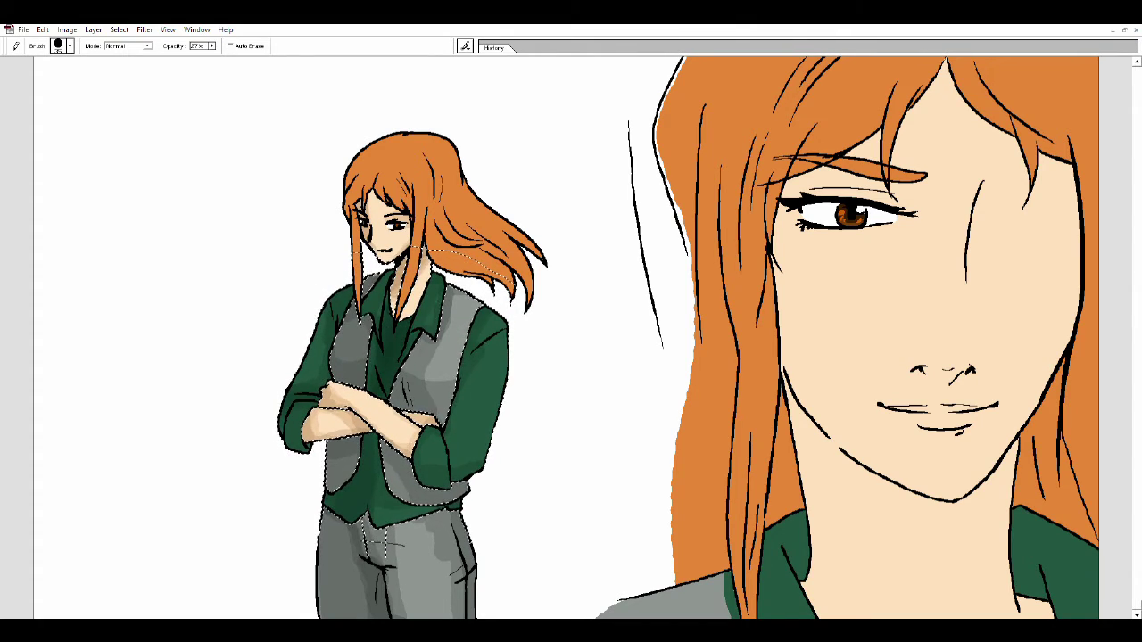
Shade and highlight the girl's hair, darken her shirt centre, and shade the big face's cheek.
key("ctrl+minus")
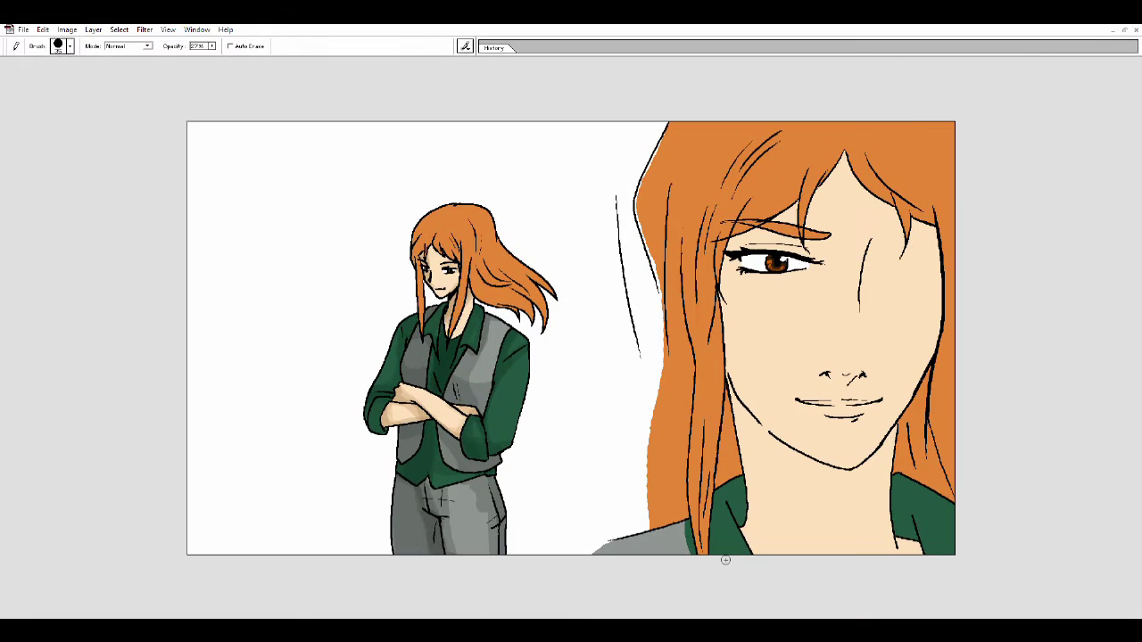
key("w")
key("i")
key("w")
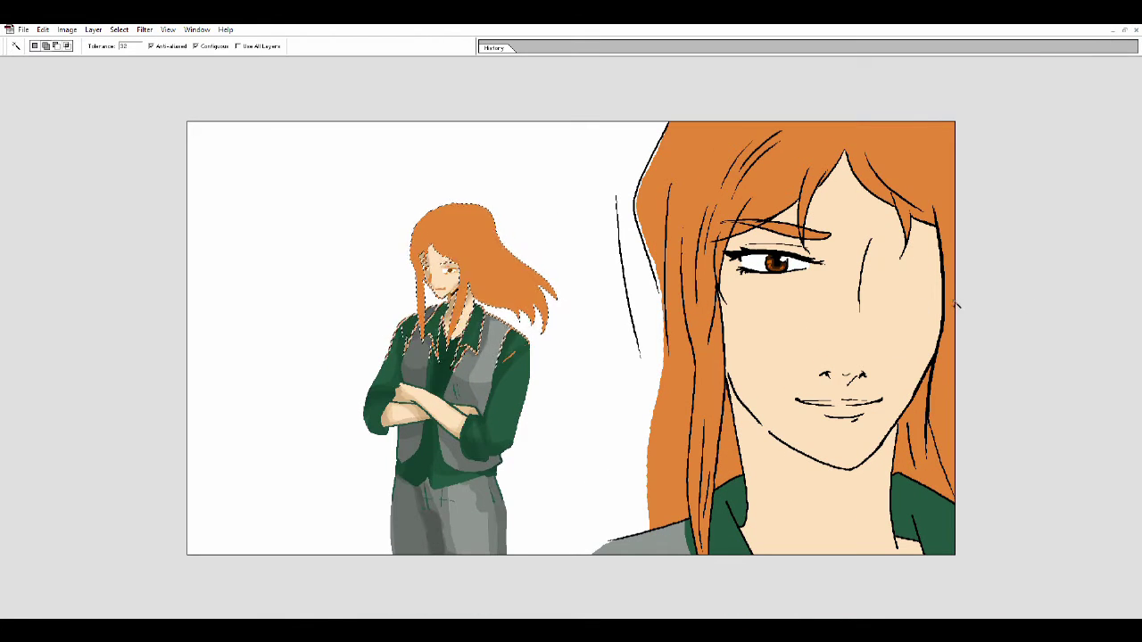
key("b")
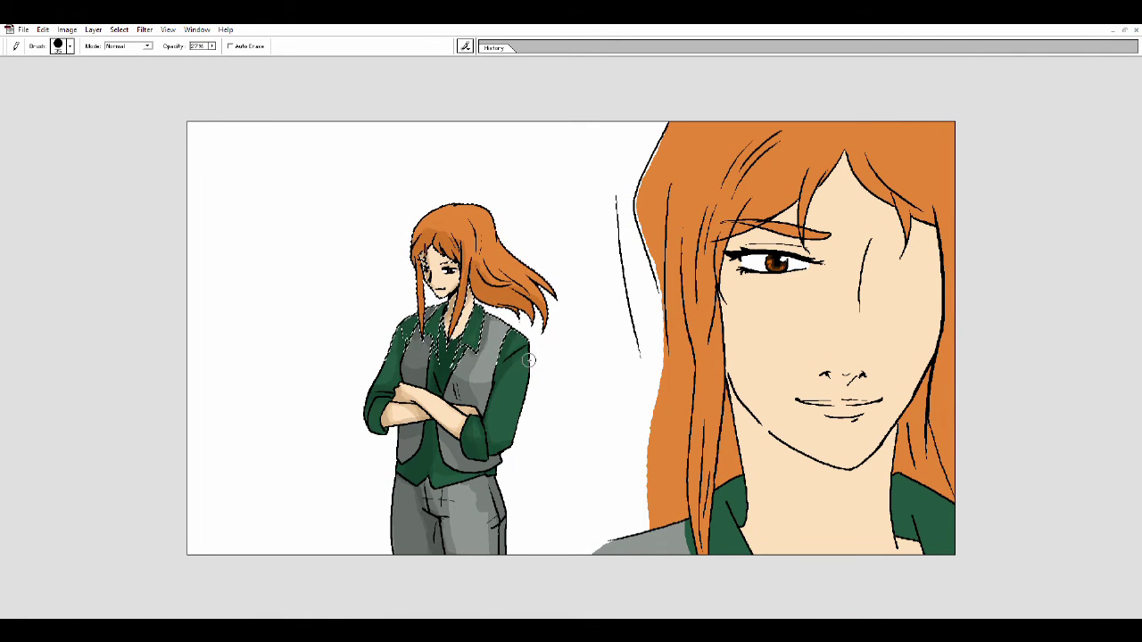
left_click_drag(424, 223, 466, 256)
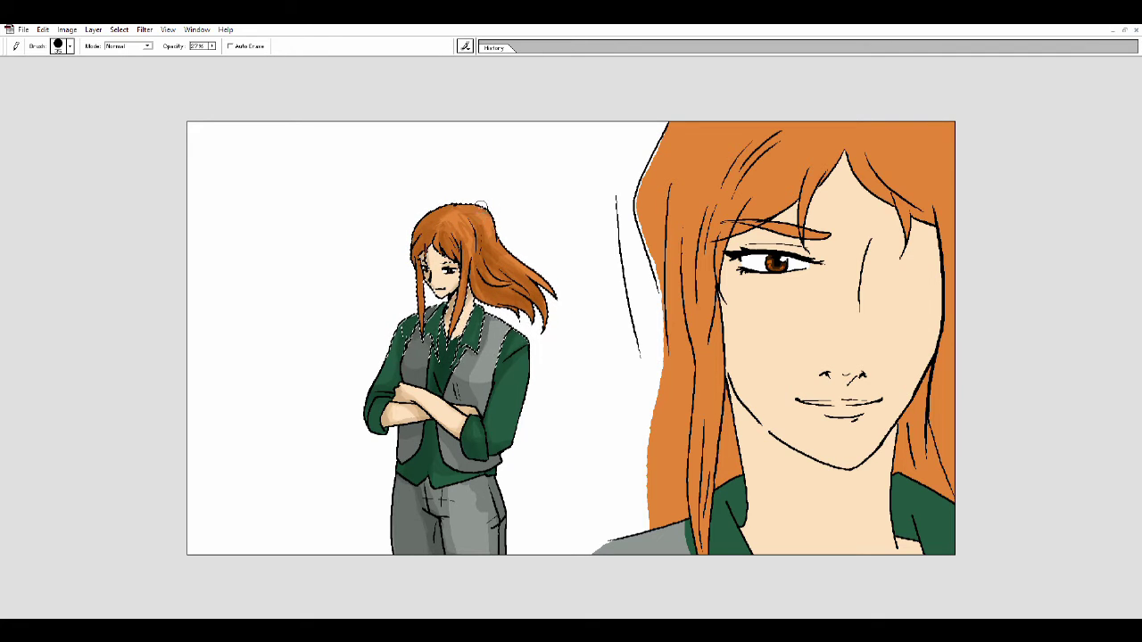
left_click_drag(491, 218, 478, 241)
left_click_drag(438, 377, 450, 330)
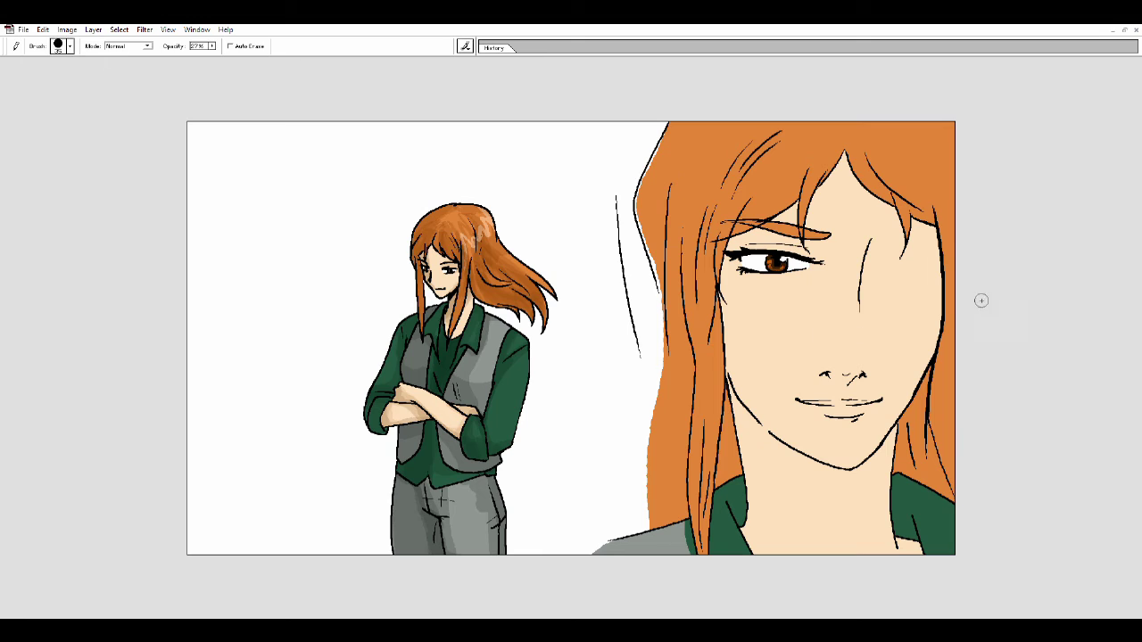
left_click_drag(773, 257, 819, 246)
mouse_move(892, 211)
left_mouse_down()
mouse_move(880, 306)
mouse_move(822, 404)
mouse_move(858, 430)
mouse_move(852, 466)
mouse_move(931, 331)
left_mouse_up()
Paint darker skin shadow beside the large face's nose, right cheek and neck.
key("ctrl+z")
mouse_move(892, 194)
left_mouse_down()
mouse_move(826, 504)
mouse_move(727, 357)
mouse_move(876, 470)
mouse_move(836, 502)
mouse_move(910, 536)
left_mouse_up()
left_click_drag(928, 228, 901, 419)
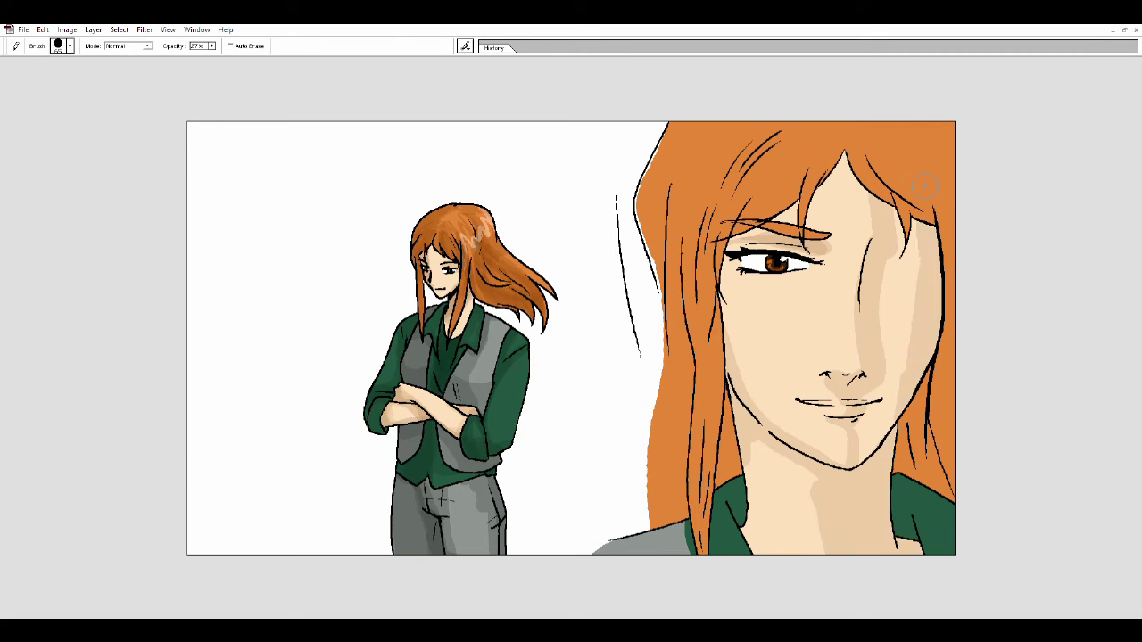
mouse_move(893, 214)
left_mouse_down()
mouse_move(879, 429)
mouse_move(861, 459)
left_mouse_up()
left_click_drag(815, 553, 785, 455)
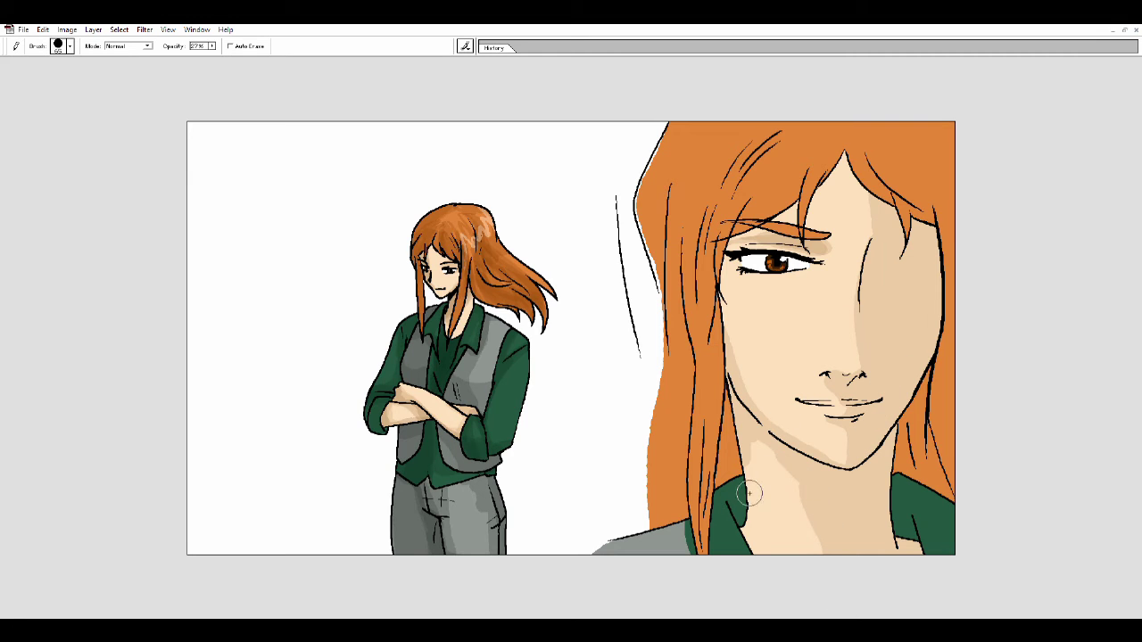
left_click_drag(749, 493, 727, 259)
key("ctrl+z")
mouse_move(745, 553)
left_mouse_down()
mouse_move(745, 410)
mouse_move(866, 490)
mouse_move(888, 433)
left_mouse_up()
Shade the right jaw and lips, swapping the eye-side shadow for one down the right side.
mouse_move(928, 321)
left_mouse_down()
mouse_move(889, 437)
mouse_move(892, 241)
mouse_move(937, 322)
left_mouse_up()
mouse_move(893, 554)
left_mouse_down()
mouse_move(881, 464)
mouse_move(758, 424)
mouse_move(737, 384)
left_mouse_up()
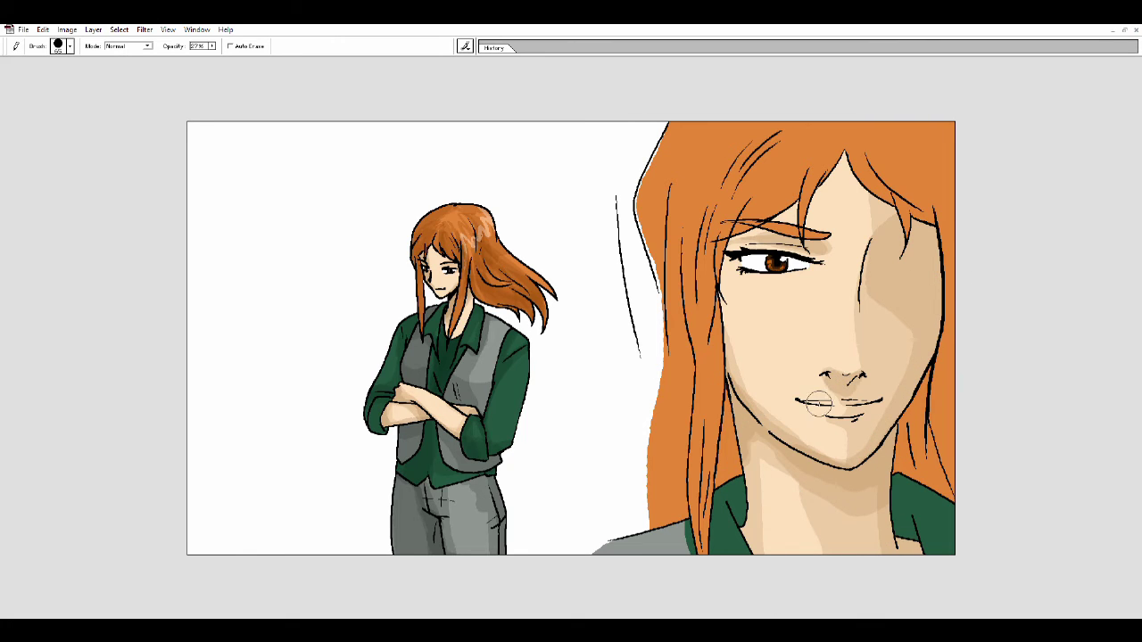
mouse_move(819, 401)
left_mouse_down()
mouse_move(875, 404)
mouse_move(813, 406)
mouse_move(834, 419)
left_mouse_up()
mouse_move(893, 246)
left_mouse_down()
mouse_move(928, 268)
mouse_move(866, 285)
mouse_move(937, 299)
mouse_move(891, 302)
mouse_move(901, 352)
mouse_move(887, 339)
mouse_move(874, 384)
left_mouse_up()
key("ctrl+z")
key("ctrl+z")
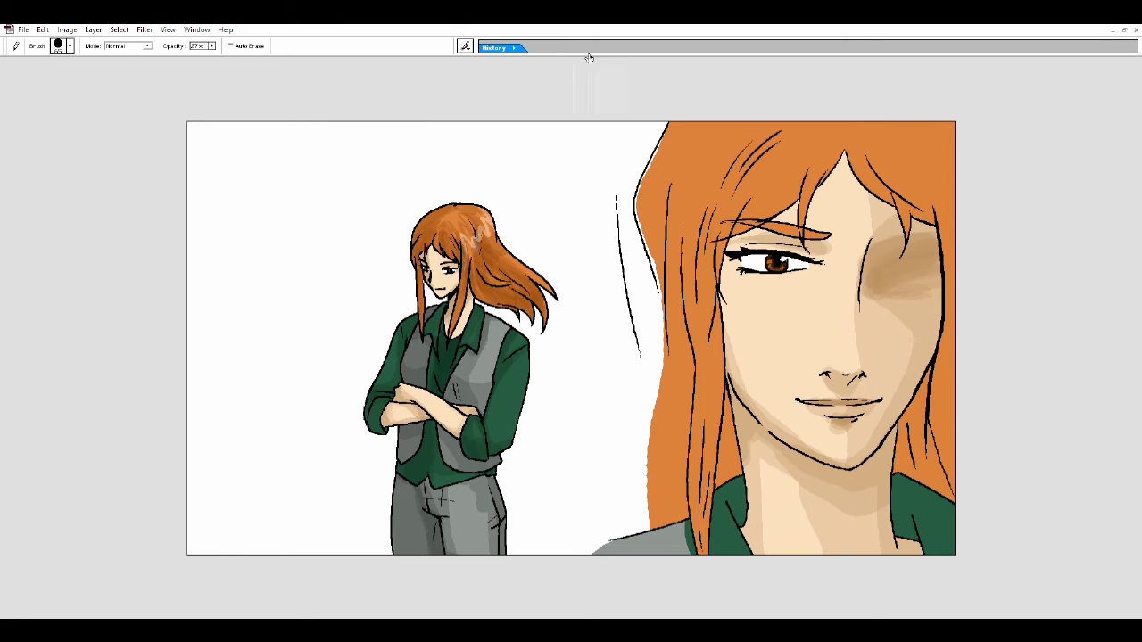
key("ctrl+z")
key("ctrl+z")
key("ctrl+z")
left_click_drag(872, 241, 870, 379)
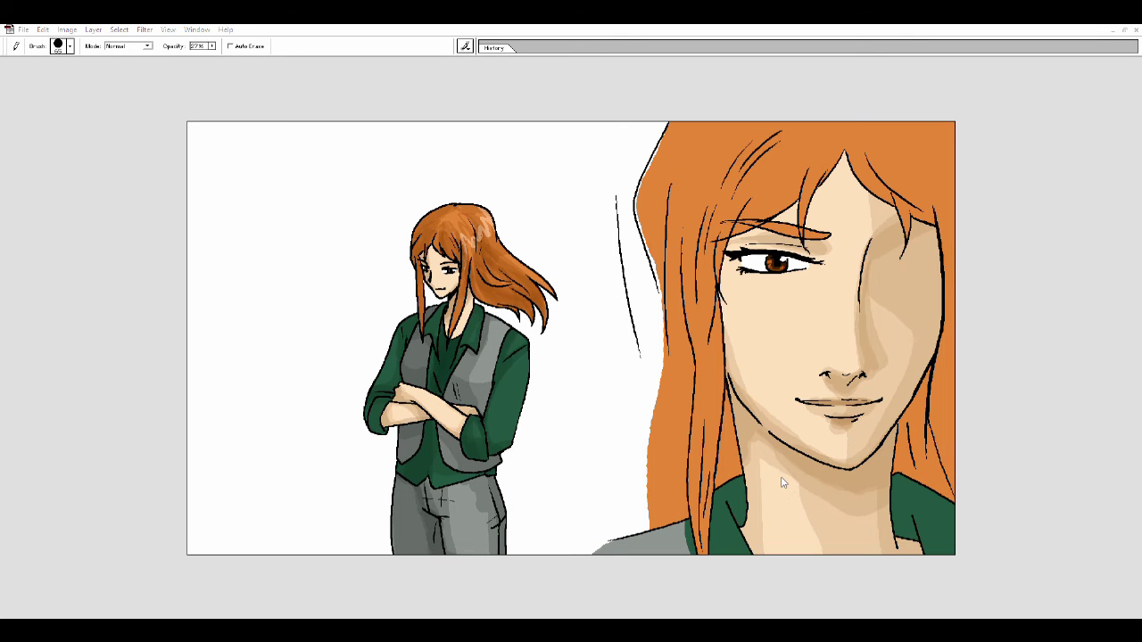
Select the large face's hair and paint darker orange down its strands.
key("w")
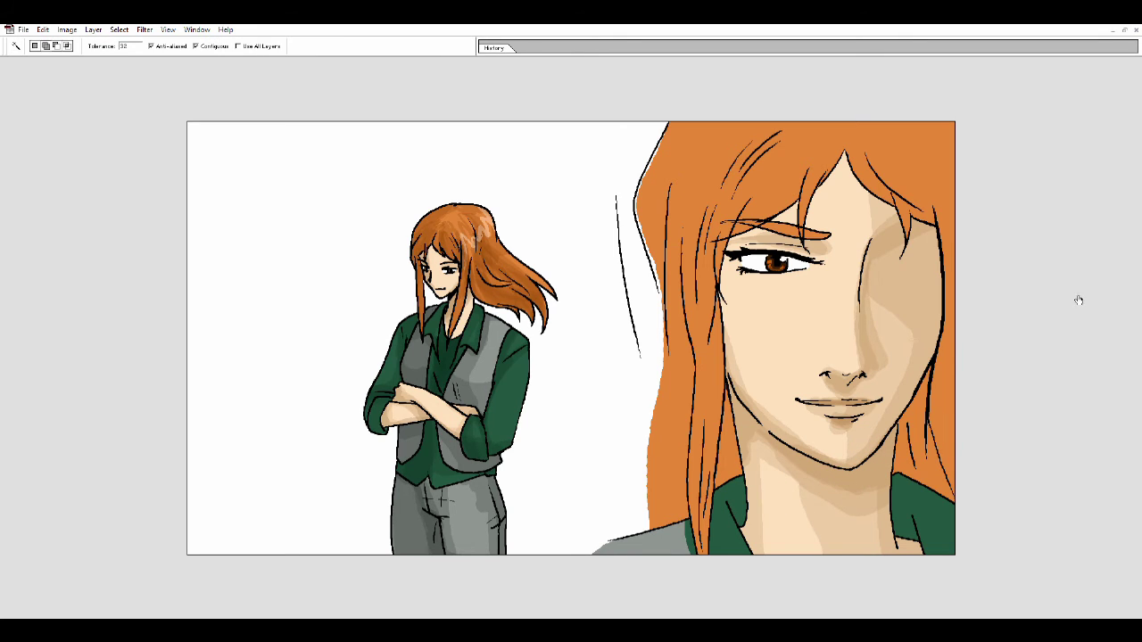
key("i")
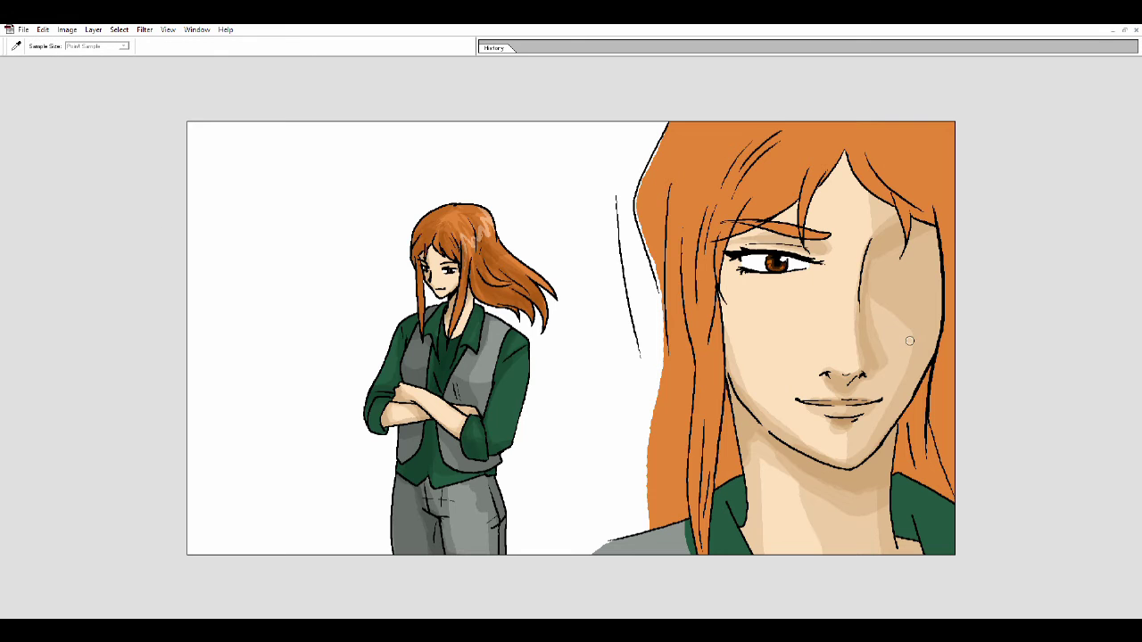
key("w")
key("b")
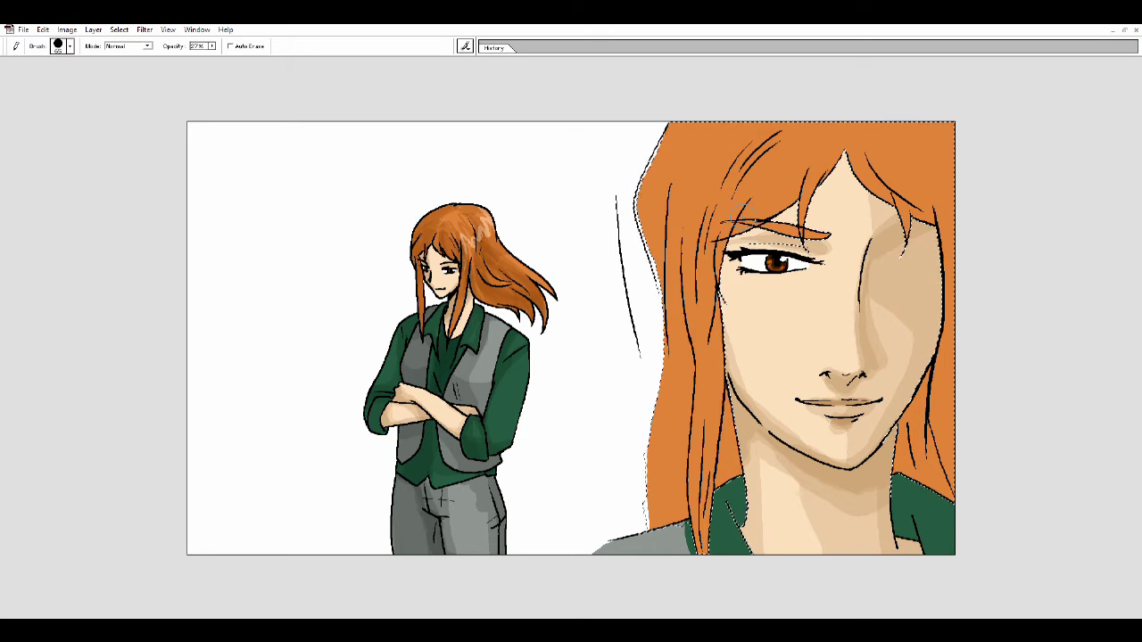
left_click_drag(776, 169, 726, 614)
left_click_drag(725, 339, 728, 509)
mouse_move(932, 361)
left_mouse_down()
mouse_move(937, 504)
mouse_move(941, 491)
left_mouse_up()
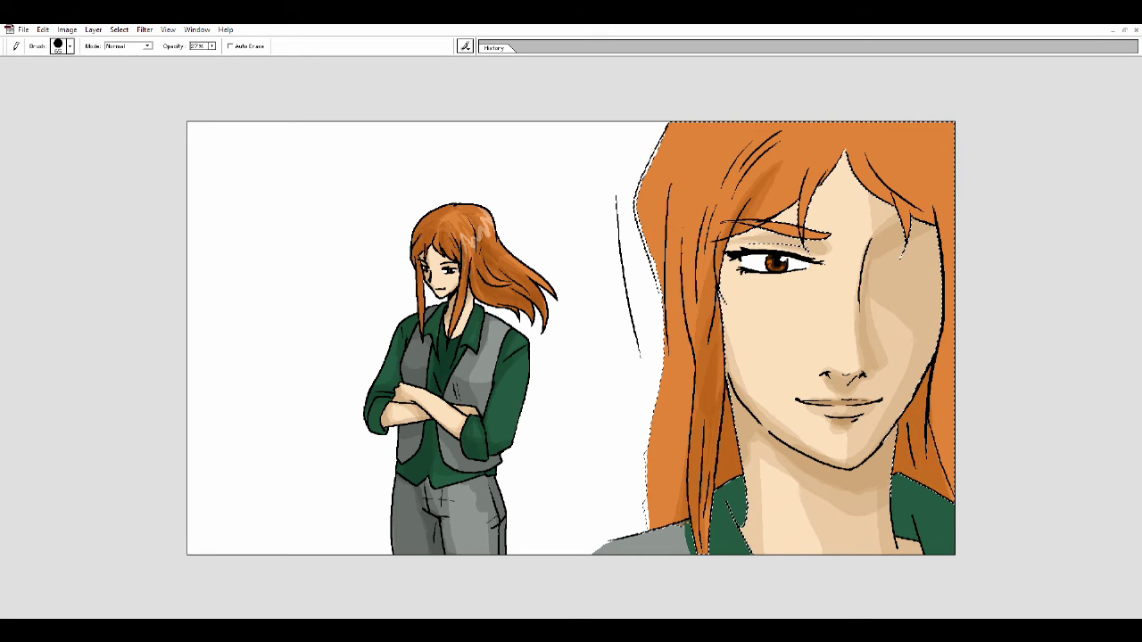
Darken the top-right and left hair strands with deeper orange.
left_click_drag(937, 125, 946, 192)
left_click_drag(870, 116, 910, 223)
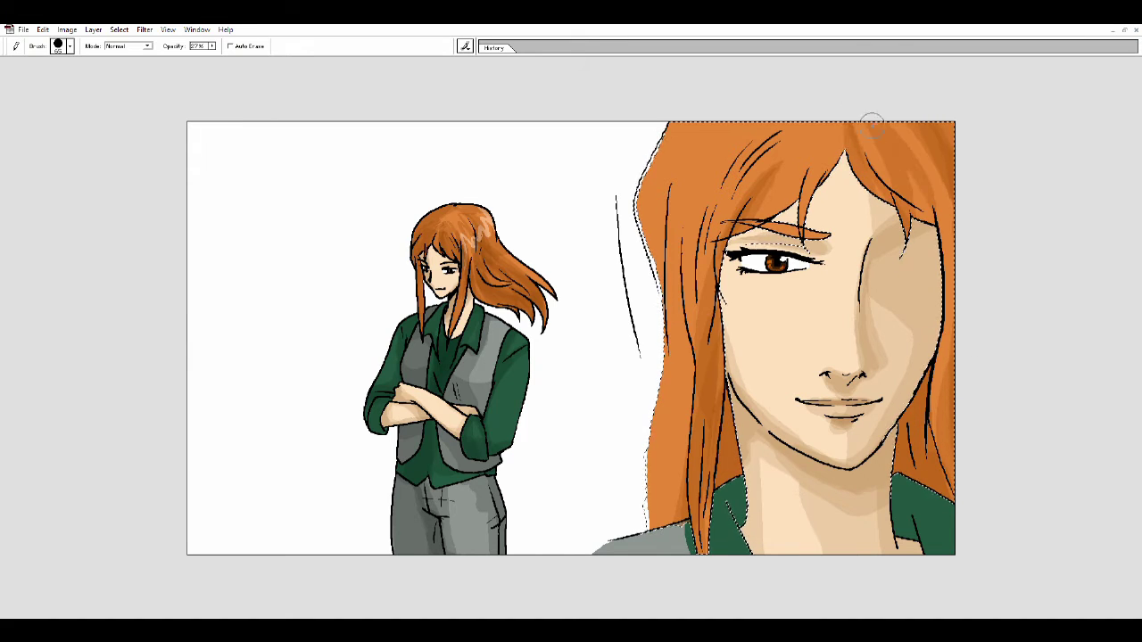
left_click_drag(803, 134, 768, 250)
left_click_drag(714, 125, 661, 348)
left_click_drag(714, 160, 669, 518)
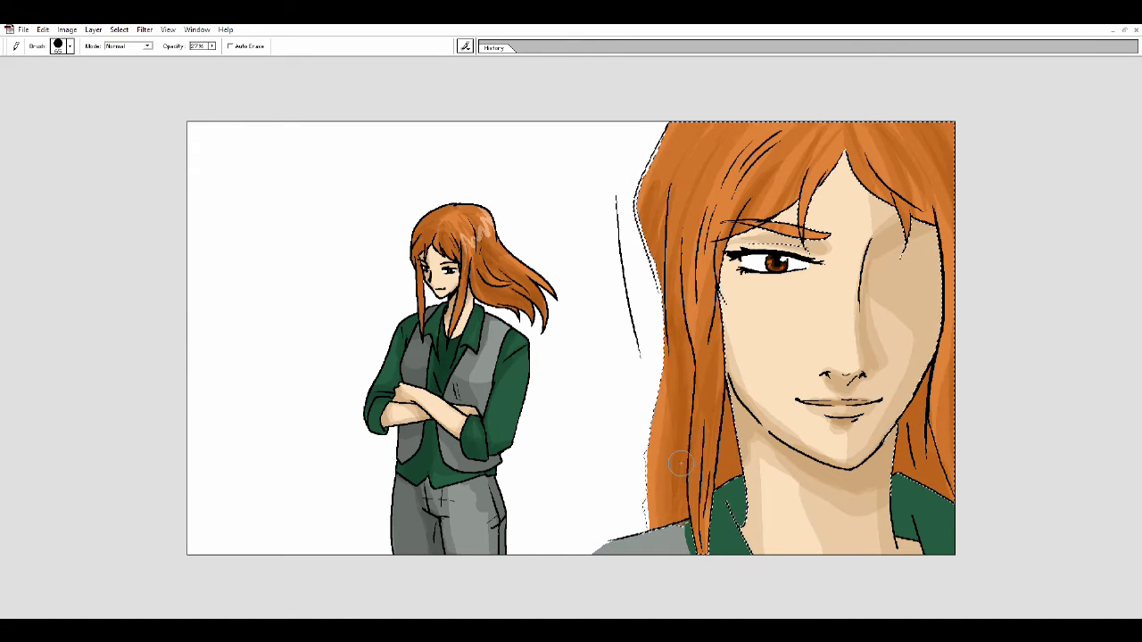
left_click_drag(665, 134, 660, 526)
Brighten the large face's left and top hair with brighter orange.
mouse_move(727, 312)
left_mouse_down()
mouse_move(732, 133)
mouse_move(678, 348)
left_mouse_up()
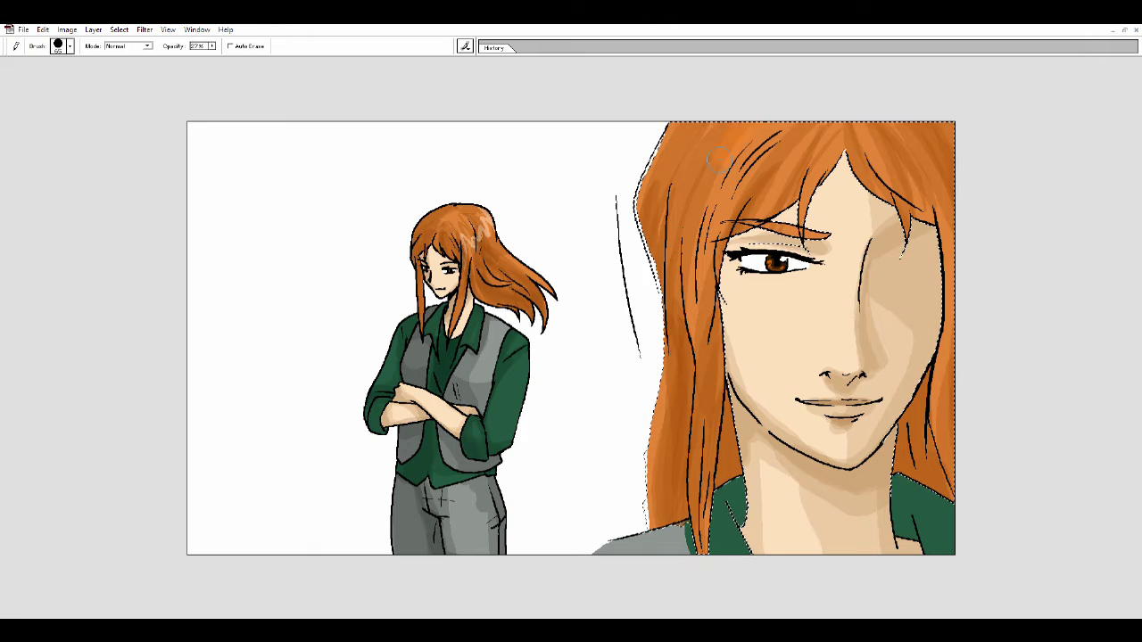
mouse_move(660, 133)
left_mouse_down()
mouse_move(652, 303)
mouse_move(710, 447)
left_mouse_up()
mouse_move(705, 303)
left_mouse_down()
mouse_move(696, 553)
mouse_move(704, 482)
left_mouse_up()
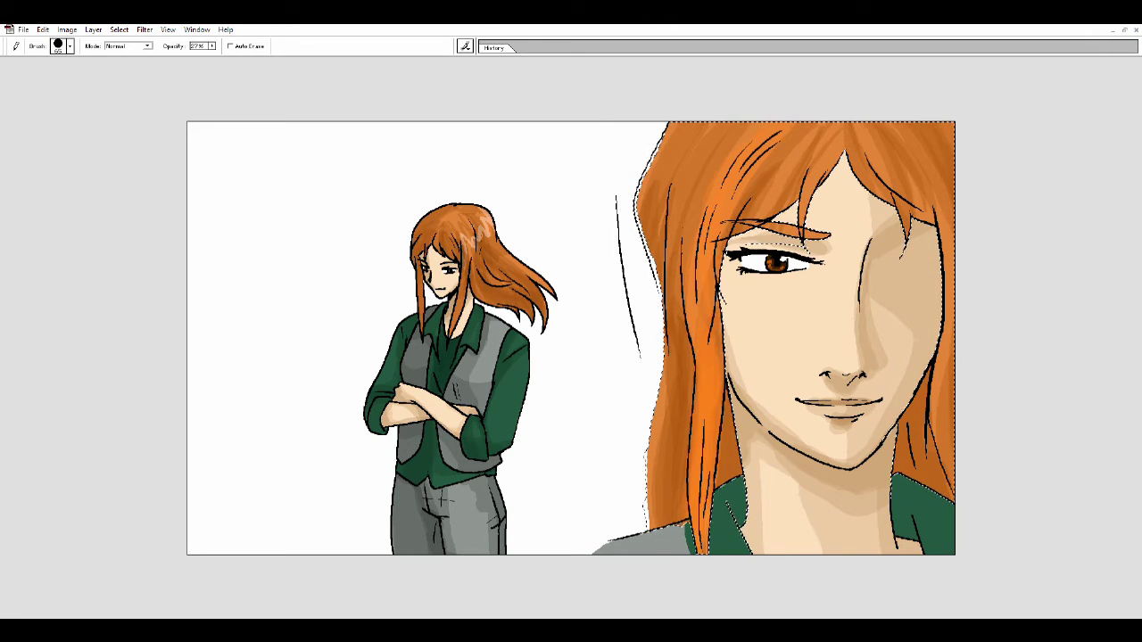
left_click_drag(772, 178, 741, 218)
left_click_drag(883, 147, 910, 224)
key("ctrl+d")
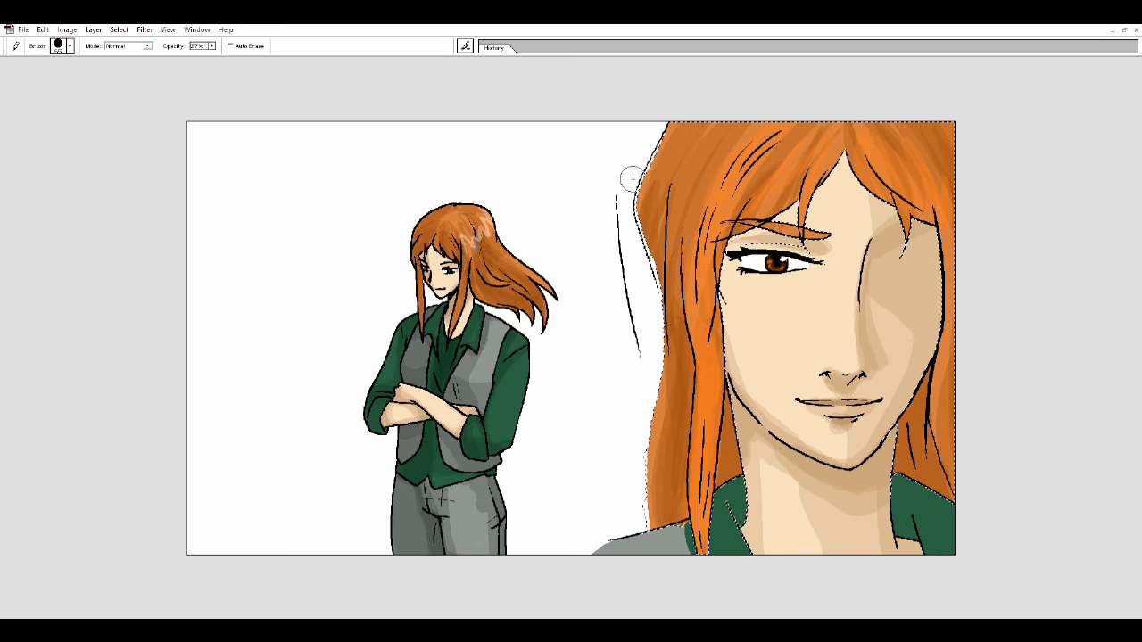
key("ctrl+z")
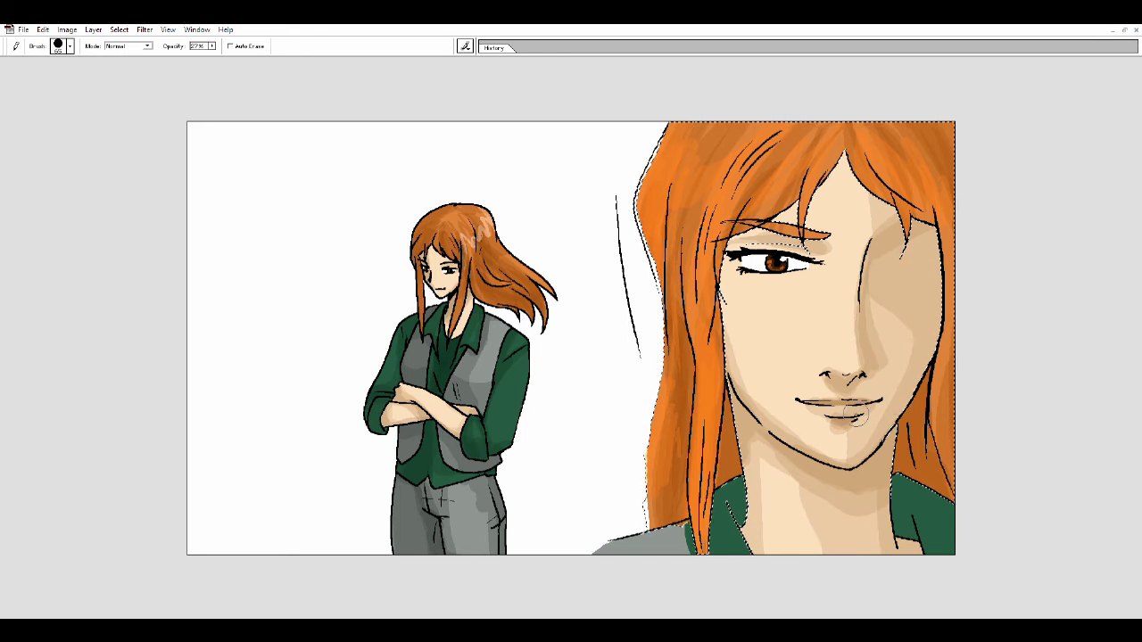
Add light highlight strands across the top and upper-left hair.
left_click_drag(639, 214, 669, 134)
left_click_drag(656, 241, 701, 152)
left_click_drag(714, 268, 771, 139)
left_click_drag(767, 214, 848, 125)
left_click_drag(700, 482, 696, 303)
key("ctrl+d")
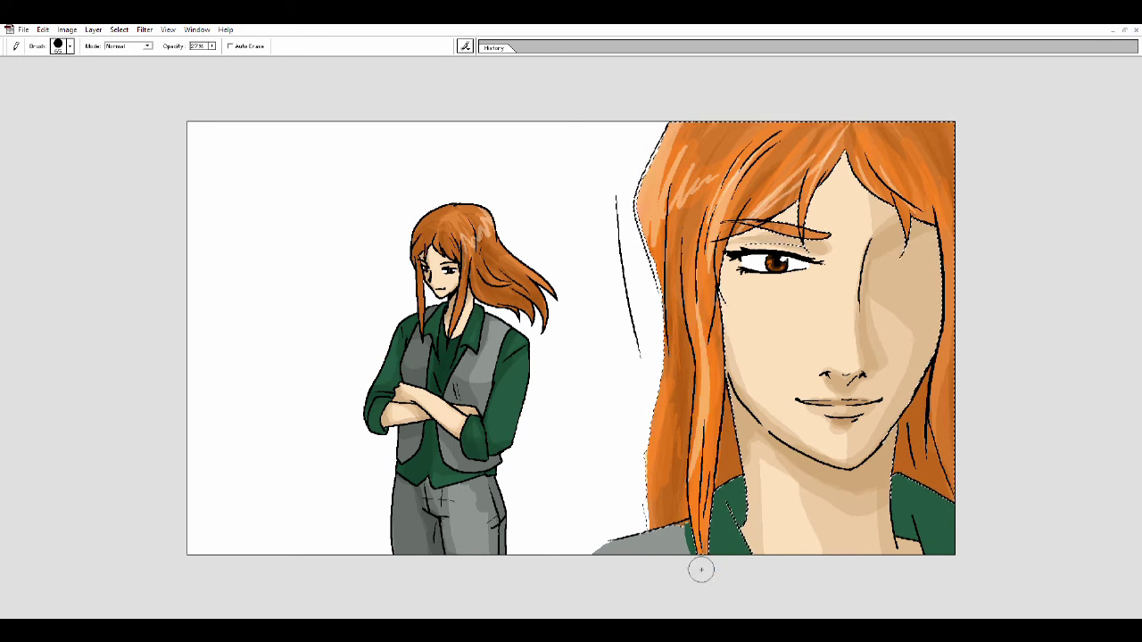
key("e")
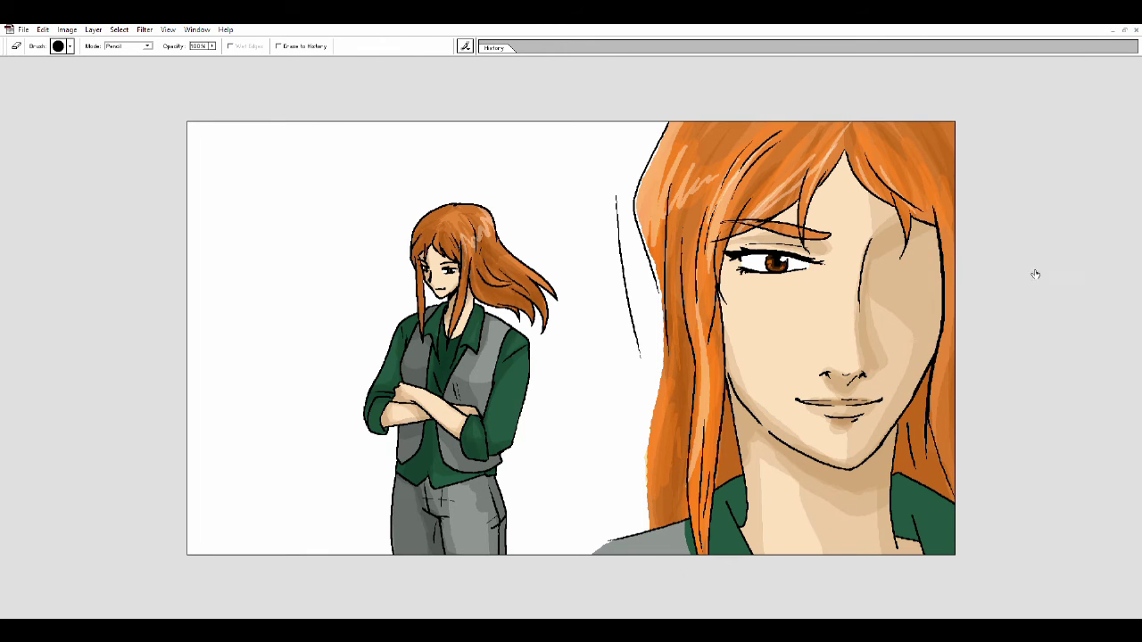
Erase the stray black line and faint stroke left of the large face.
left_click_drag(617, 200, 633, 338)
left_click_drag(613, 188, 639, 353)
key("w")
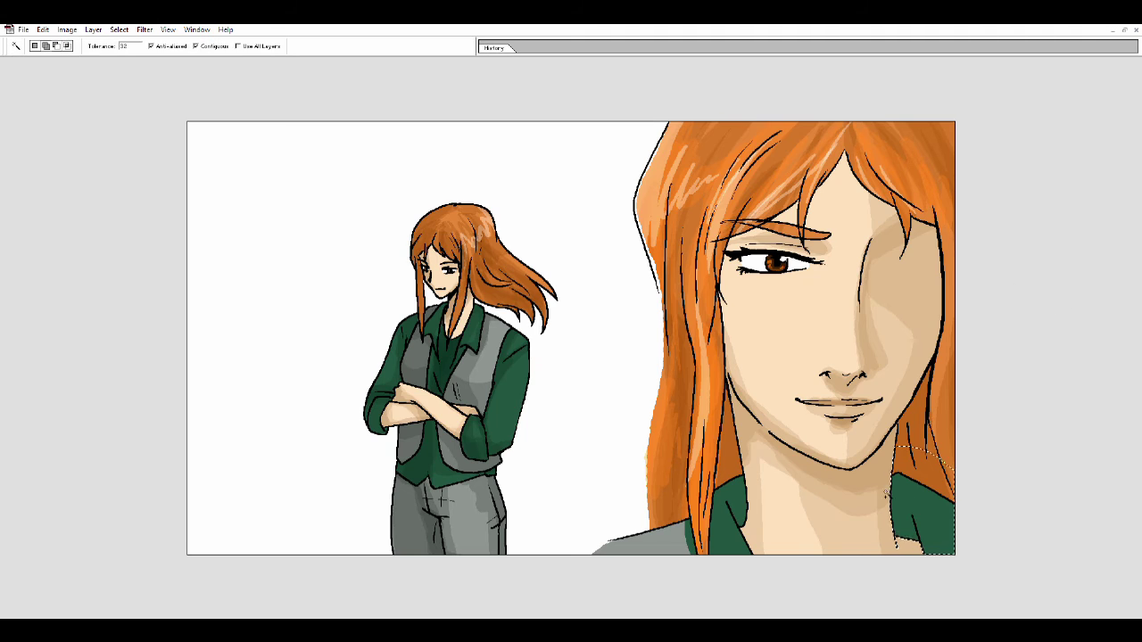
left_click(746, 506)
key("b")
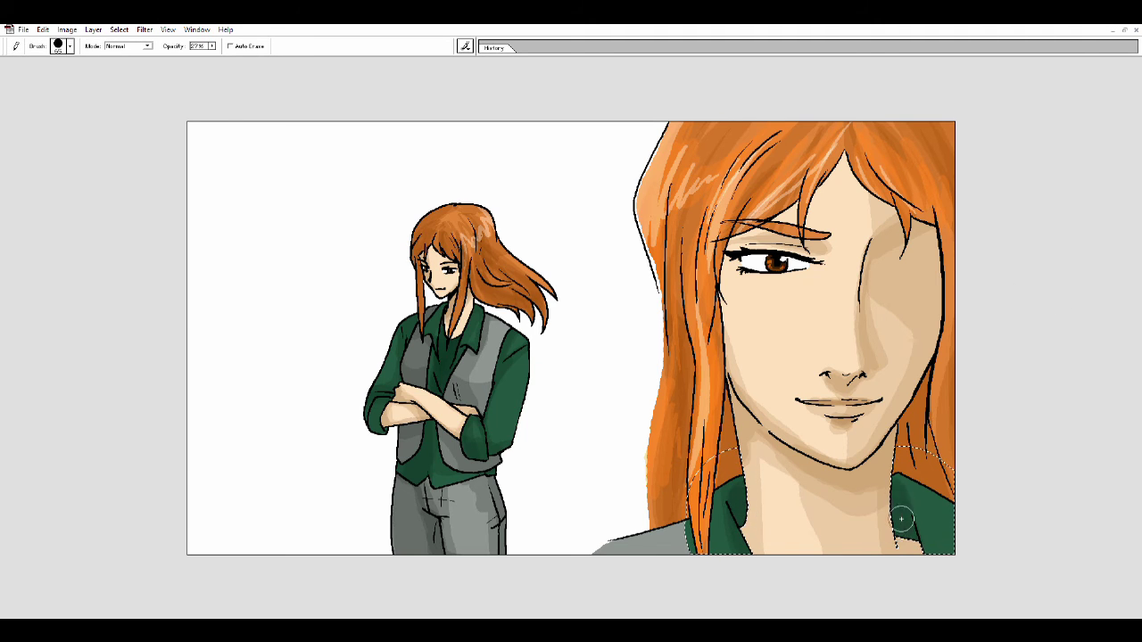
key("ctrl+d")
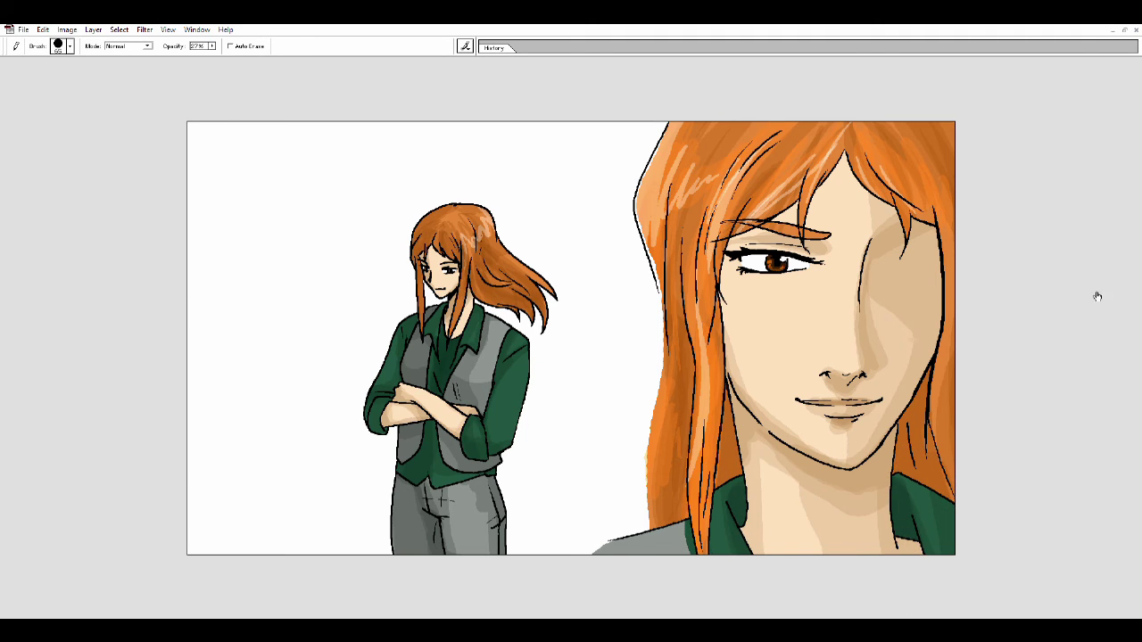
Airbrush white at sizes 100–300 along the face's left hair edge and shoulder.
key("j")
key("bracketright")
key("bracketright")
left_click_drag(612, 242, 586, 540)
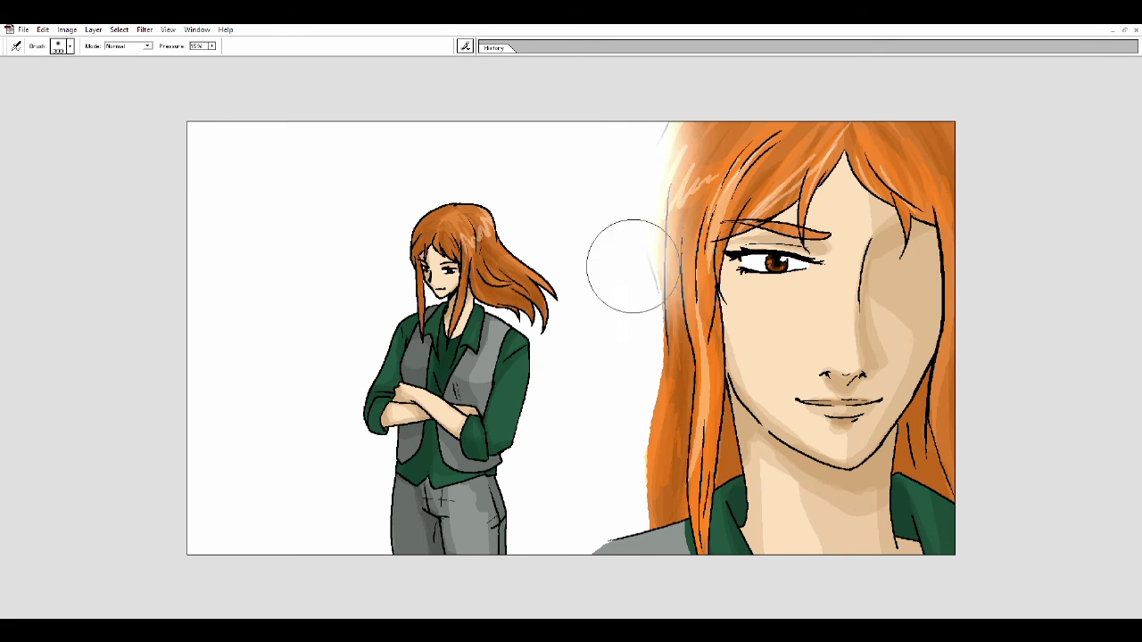
key("bracketright")
key("bracketleft")
key("bracketleft")
left_click_drag(643, 266, 603, 547)
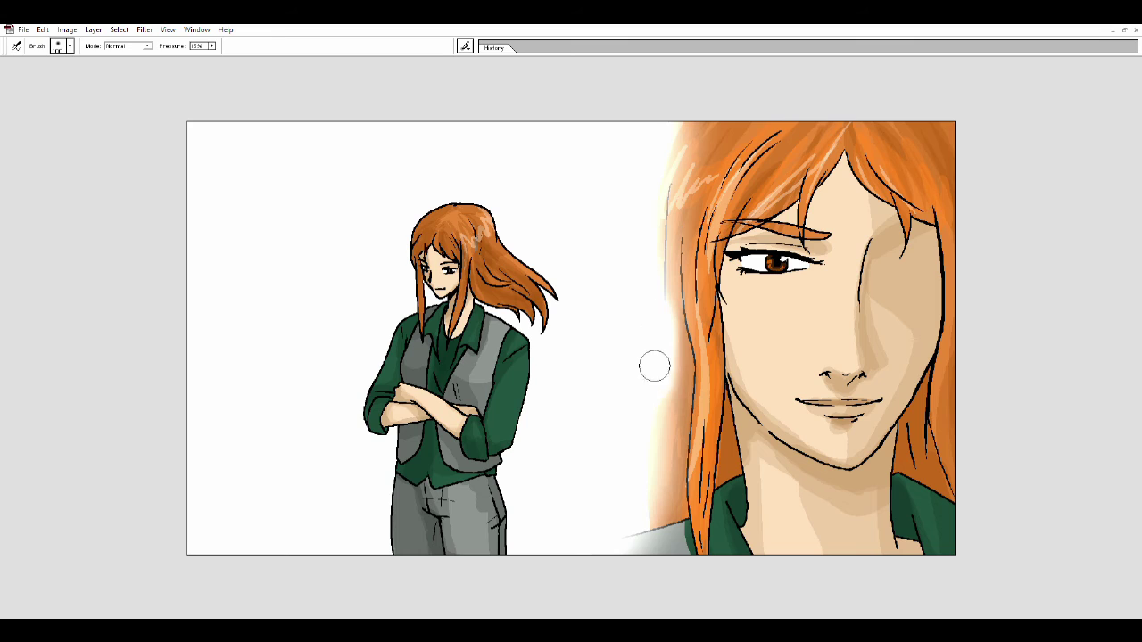
left_click_drag(687, 142, 633, 541)
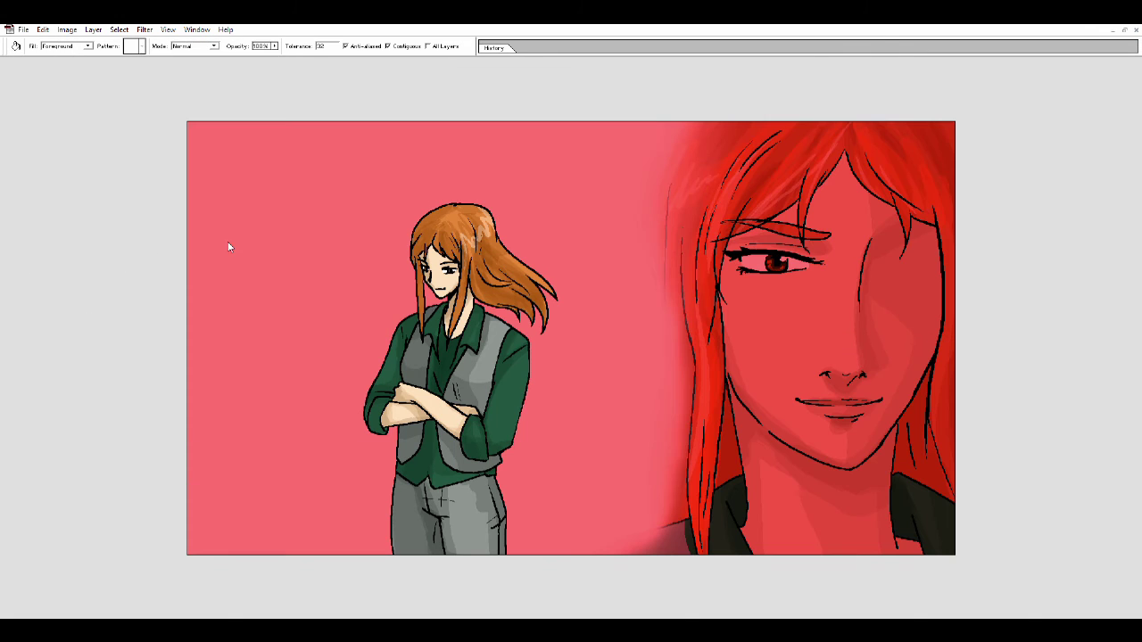
Fill the background red, then lay a diagonal yellow-to-red gradient over it.
key("g")
left_click(229, 247)
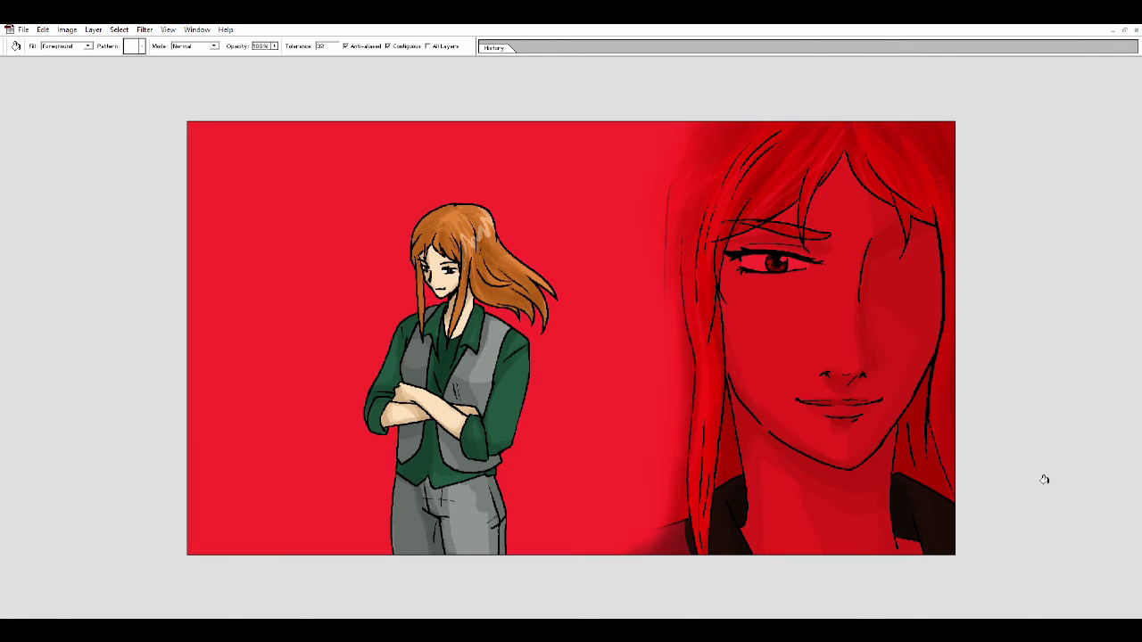
key("shift+g")
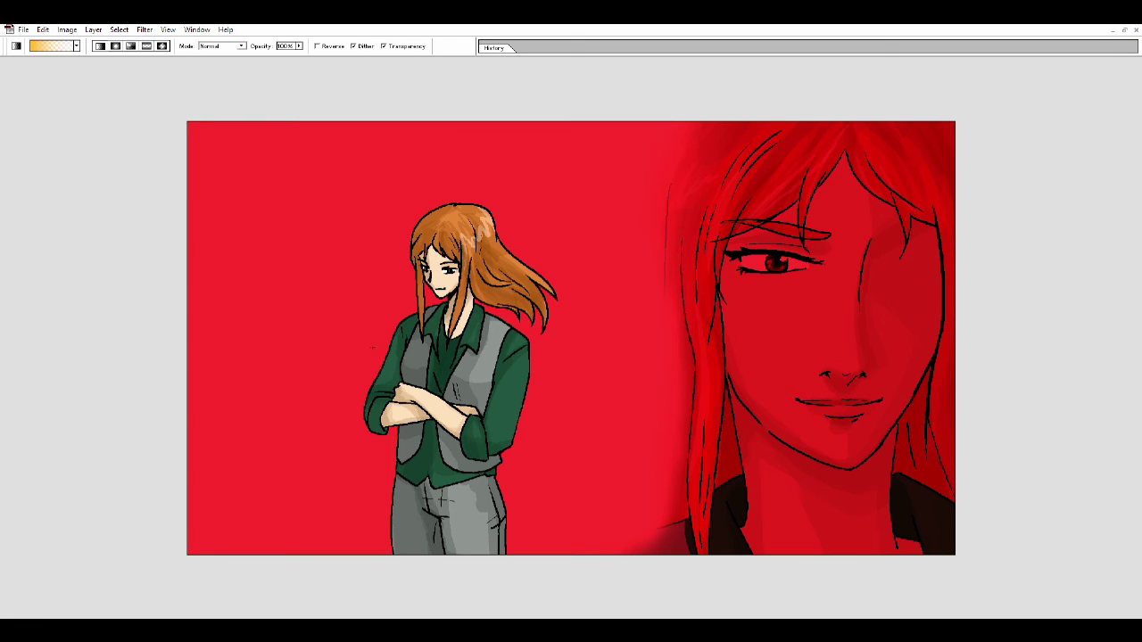
left_click_drag(655, 151, 671, 120)
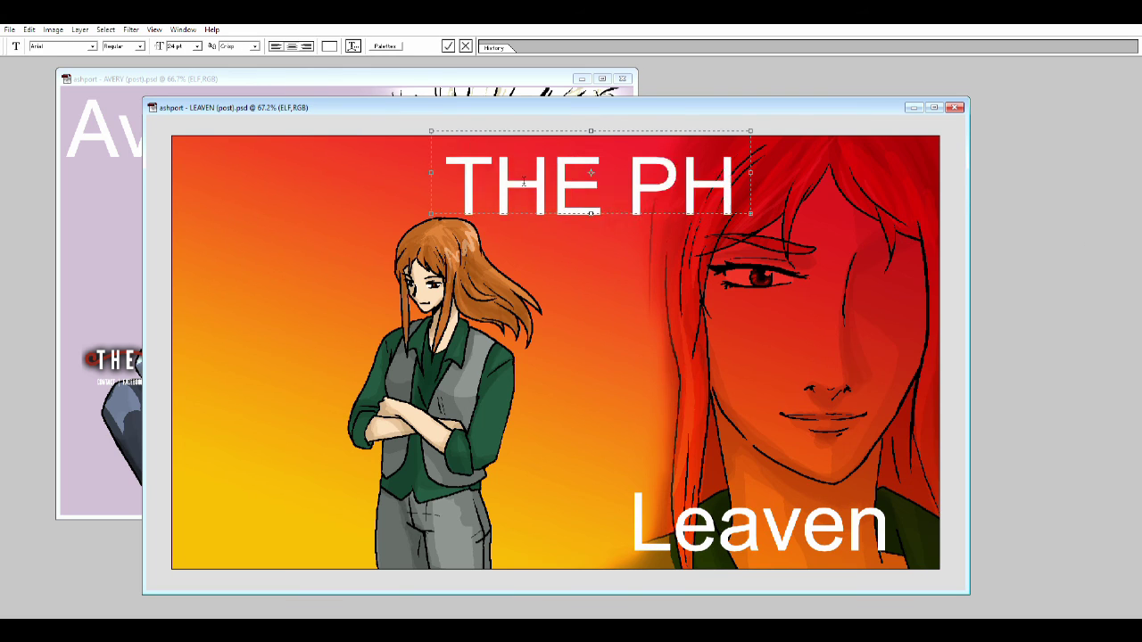
Trim the title's last letters and compare the LEAVEN poster against the AVERY poster.
key("BackSpace")
key("BackSpace")
key("BackSpace")
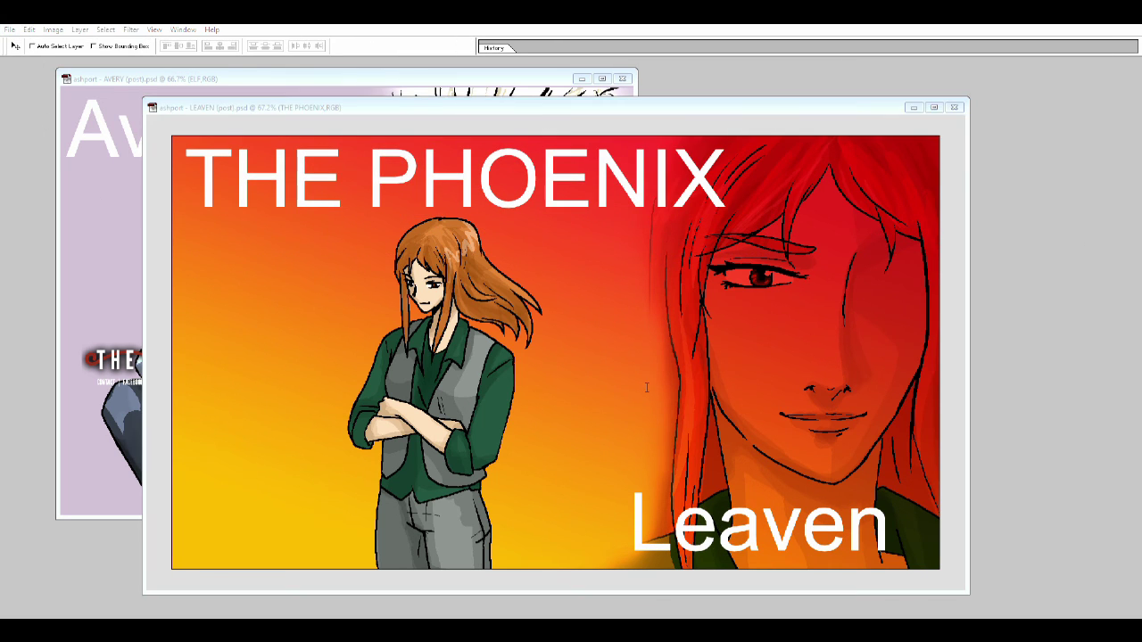
key("ctrl+Tab")
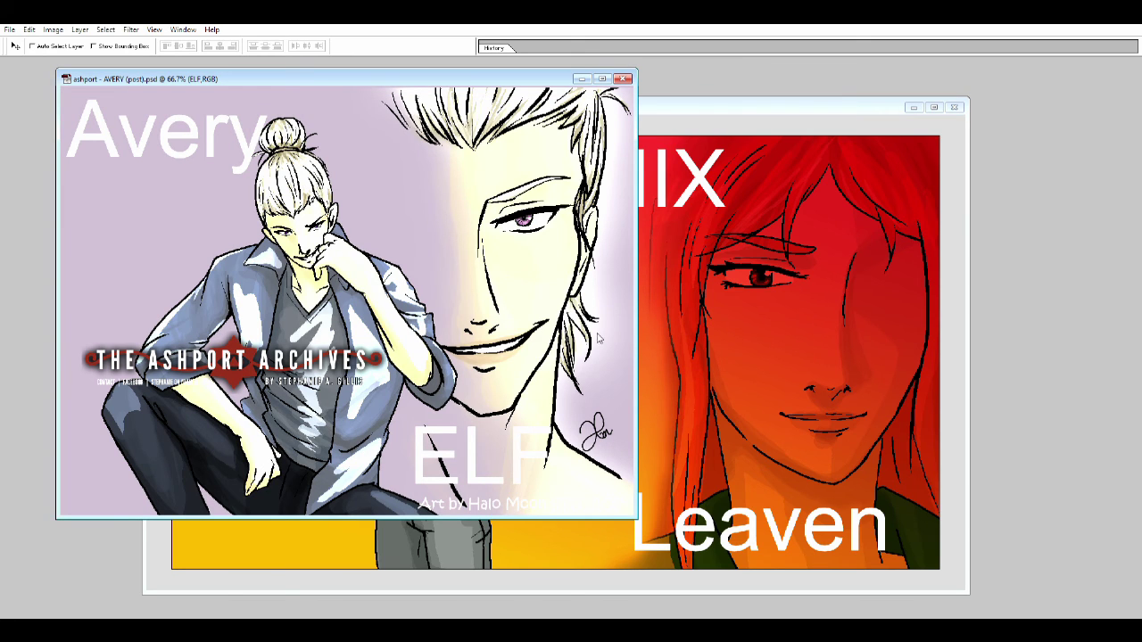
key("ctrl+Tab")
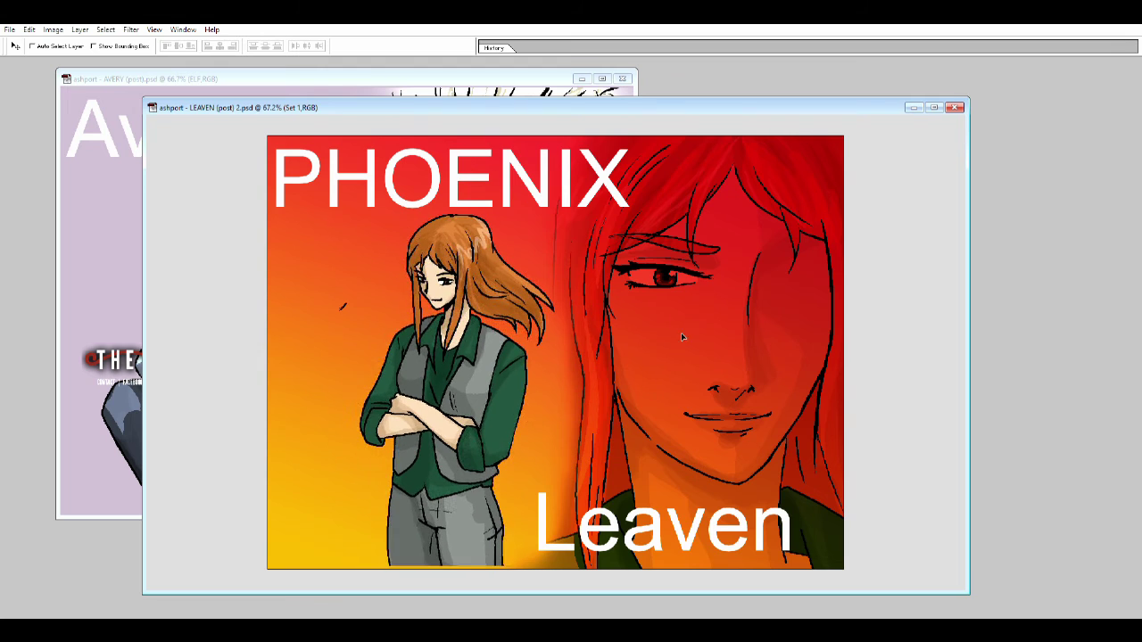
Erase the CONTACT | FACEBOOK links line under the Ashport Archives logo, using a soft airbrush eraser.
key("b")
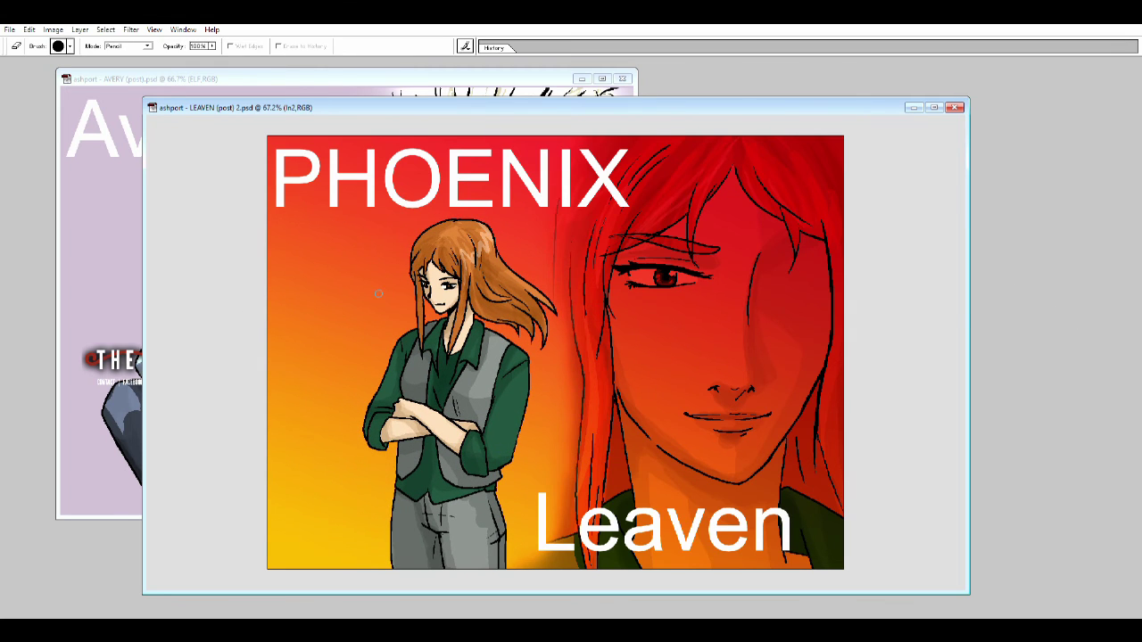
key("v")
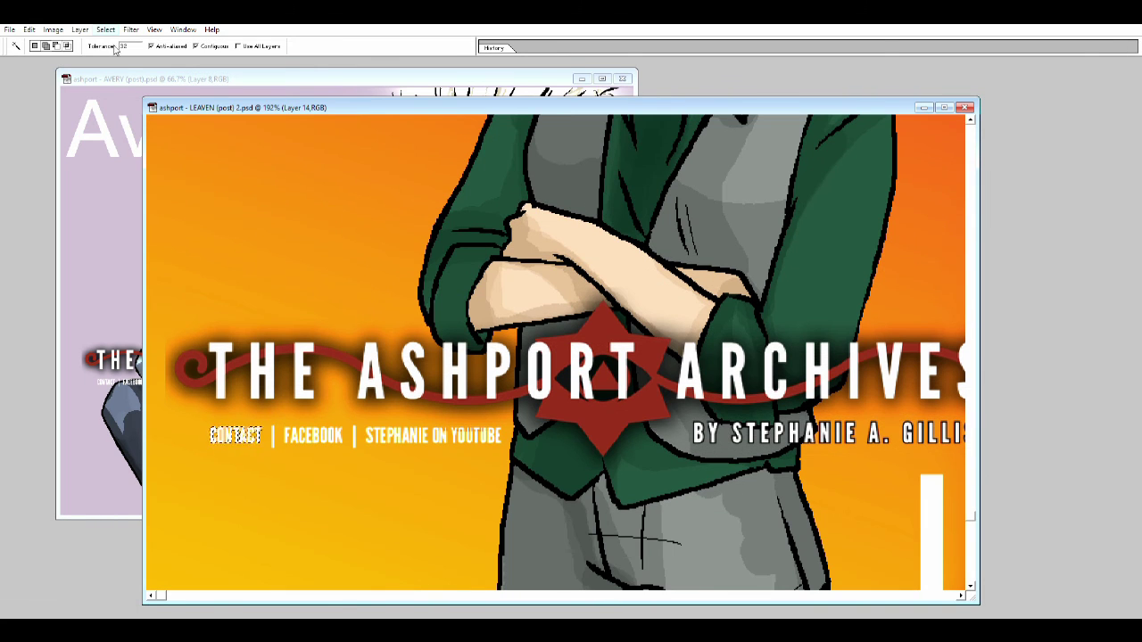
mouse_move(210, 435)
left_mouse_down()
mouse_move(224, 480)
mouse_move(453, 485)
mouse_move(234, 484)
mouse_move(458, 485)
left_mouse_up()
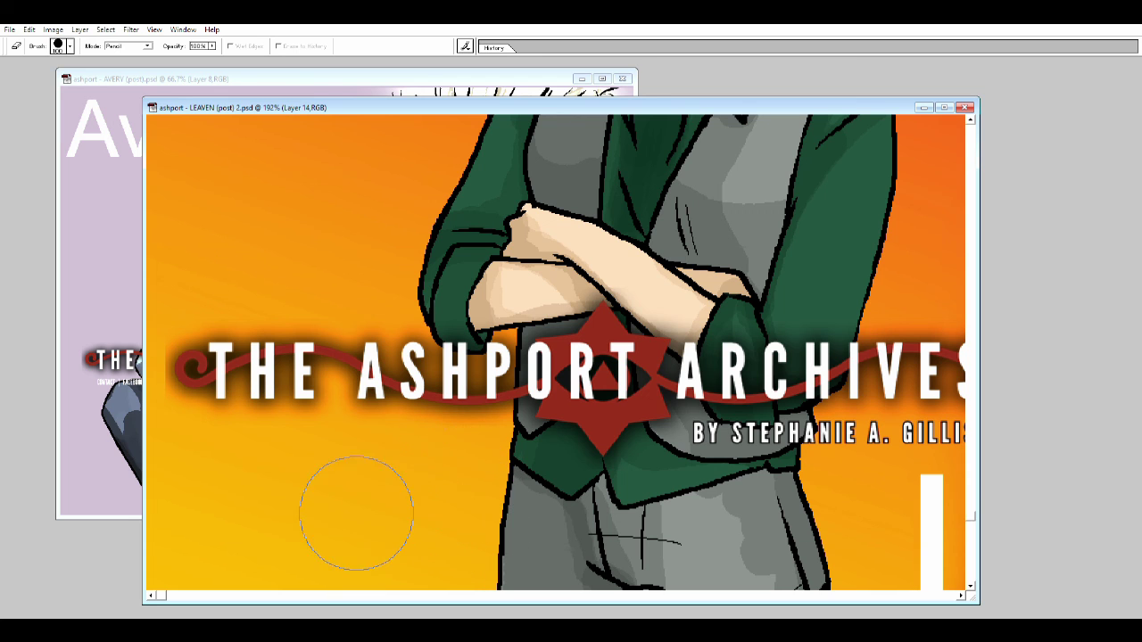
left_click(127, 45)
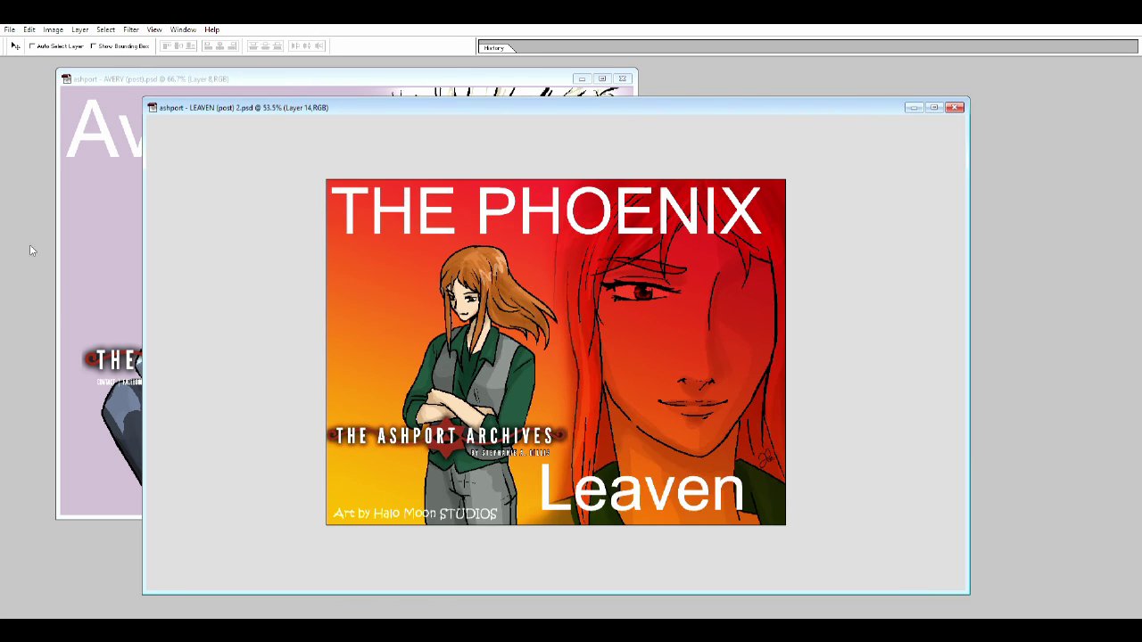
Zoom to 66.7% to view the whole poster and make the LEAVEN window active.
key("z")
left_click(901, 480)
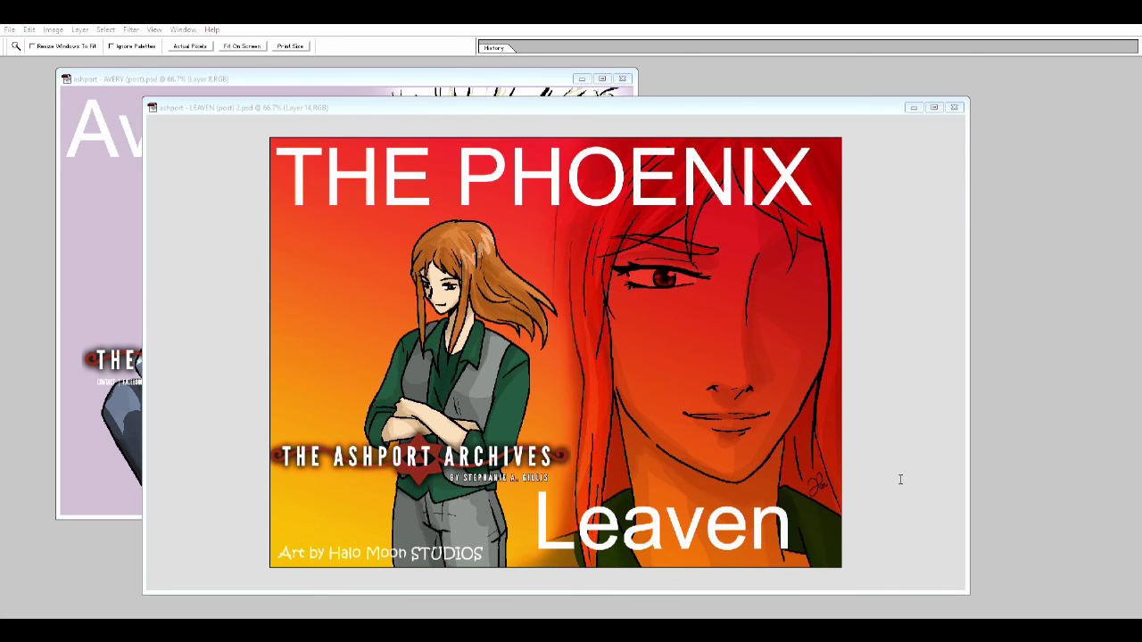
left_click(836, 433)
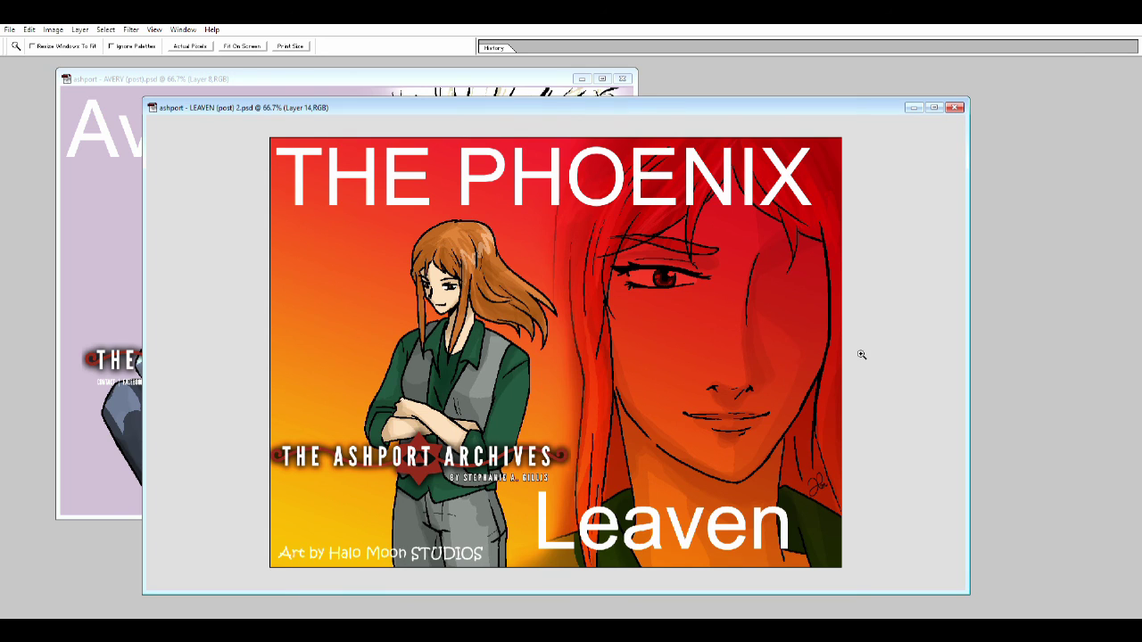